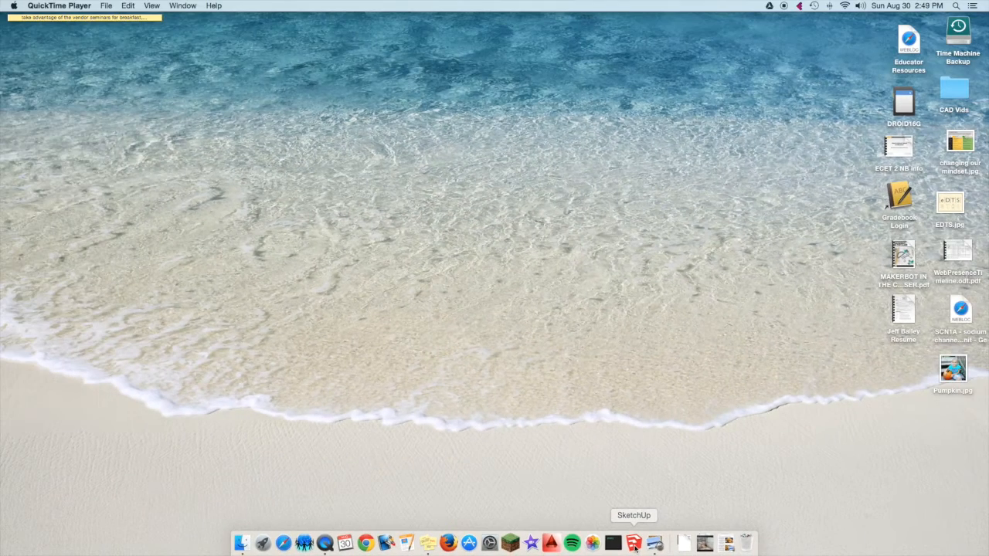
Start SketchUp with the Simple Template - Feet and Inches and turn off showing the welcome window on startup.
left_click(634, 546)
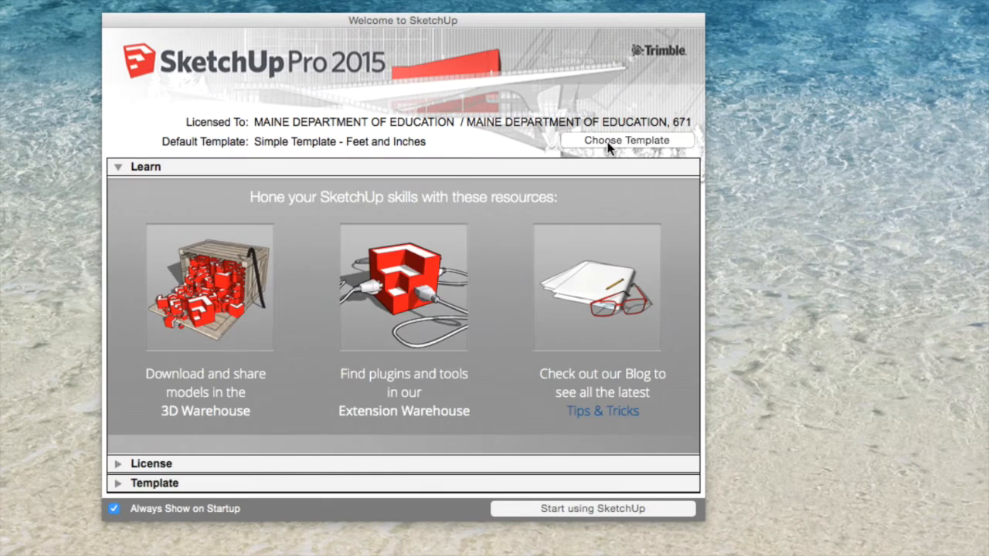
left_click(608, 144)
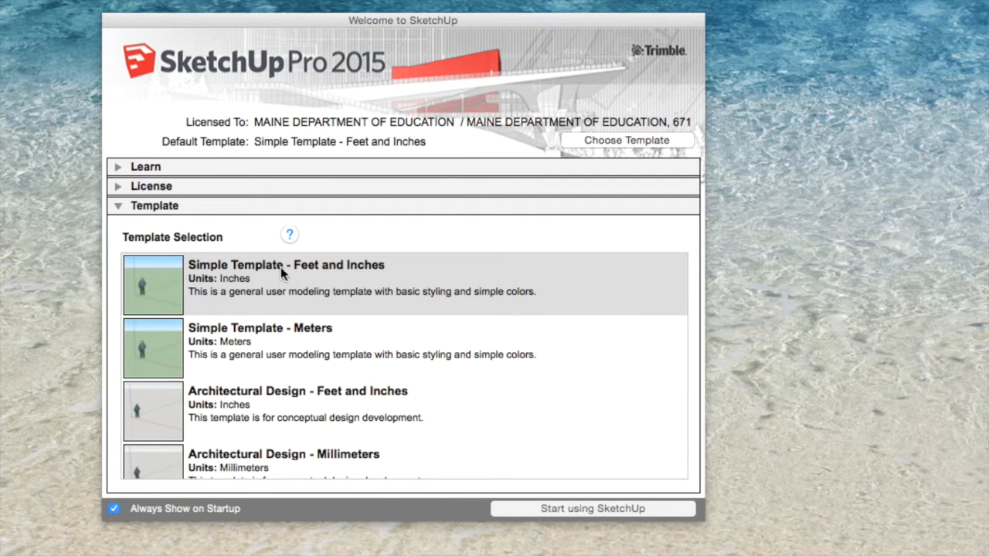
left_click(332, 277)
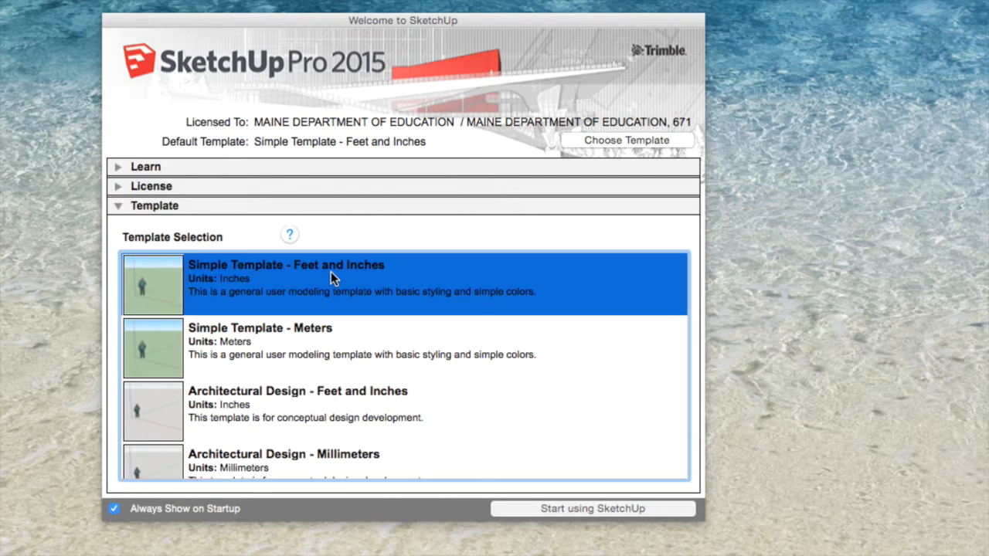
scroll(268, 329, "down", 3)
scroll(268, 329, "up", 3)
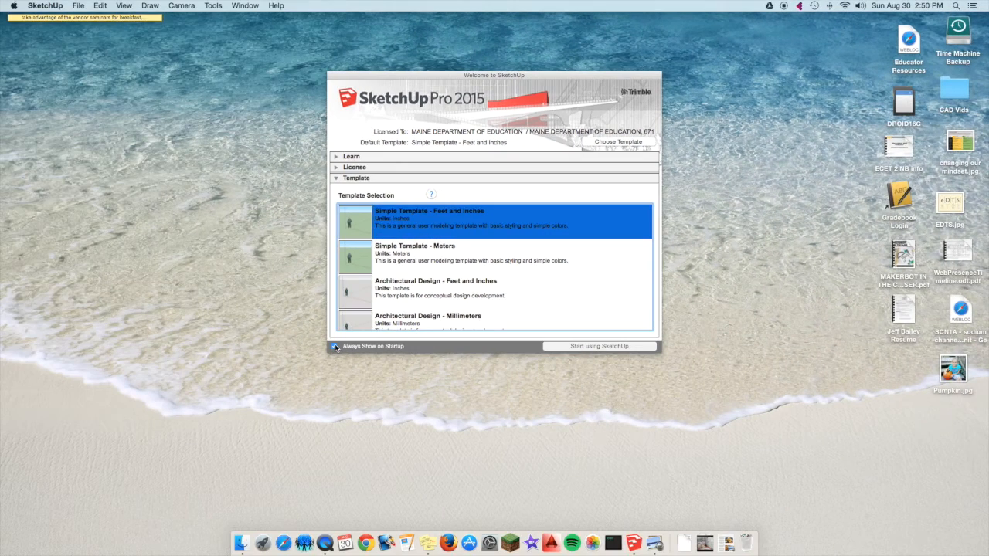
left_click(334, 346)
left_click(587, 346)
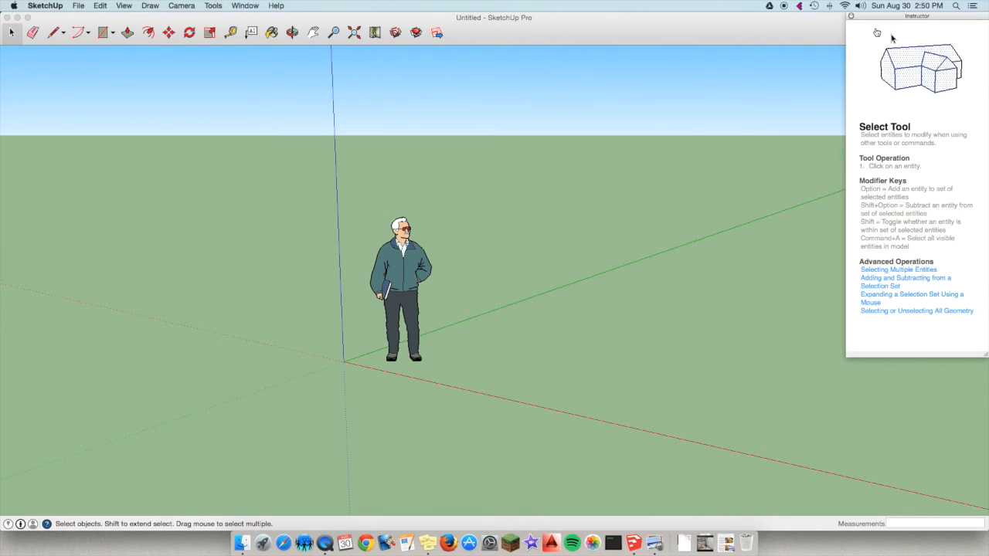
View the Instructor help for the Eraser and Select tools, then close the Instructor window.
left_click(32, 33)
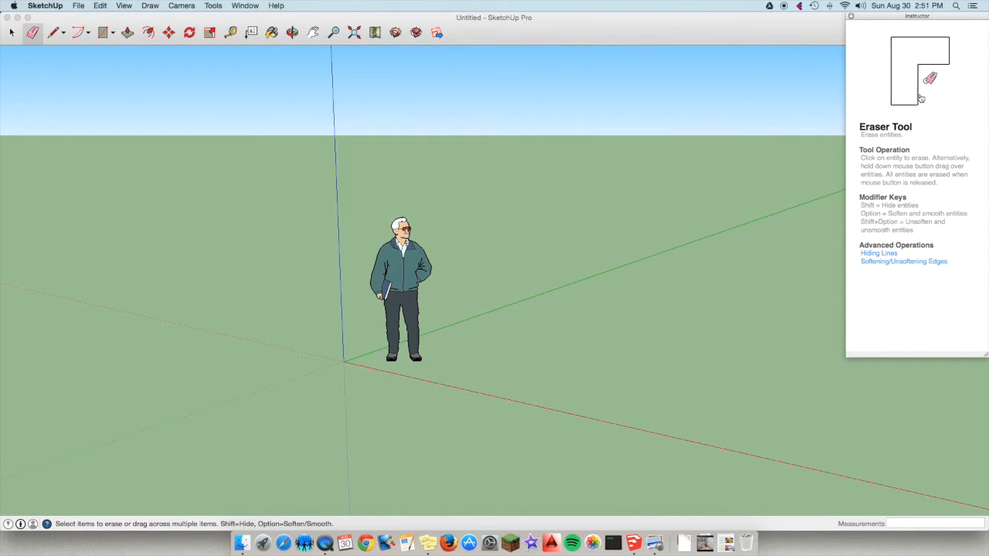
left_click(12, 31)
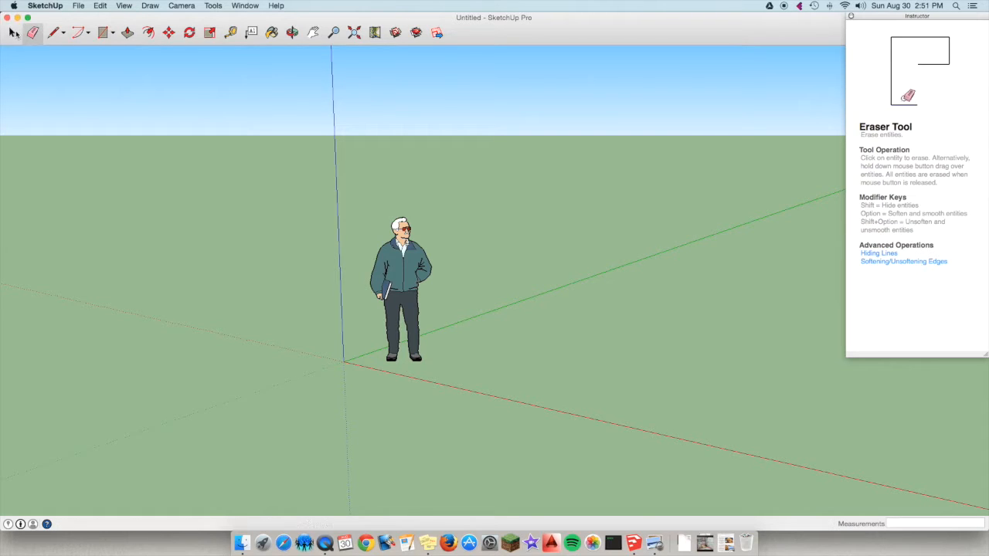
left_click(851, 17)
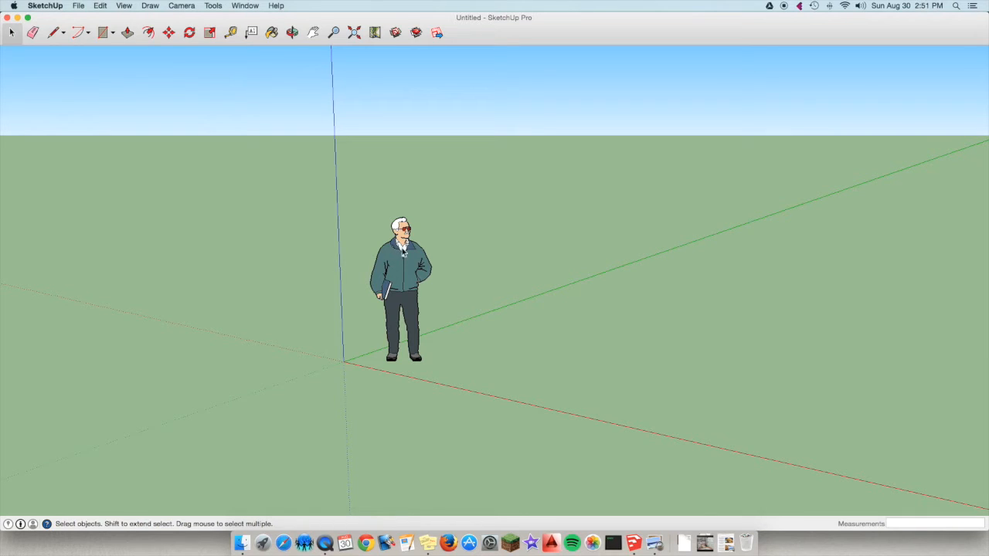
Delete the person figure near the origin and undo the deletion.
left_click(415, 255)
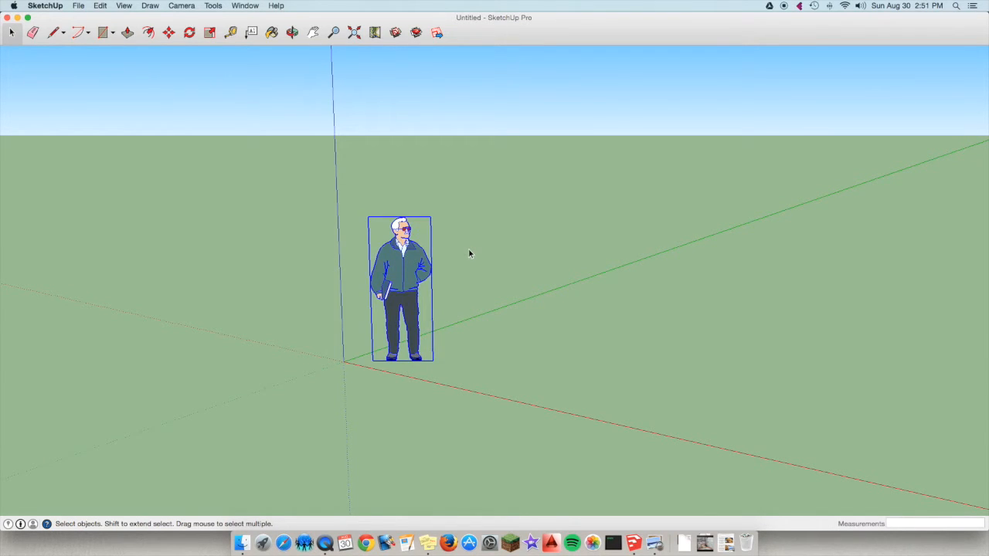
key("Delete")
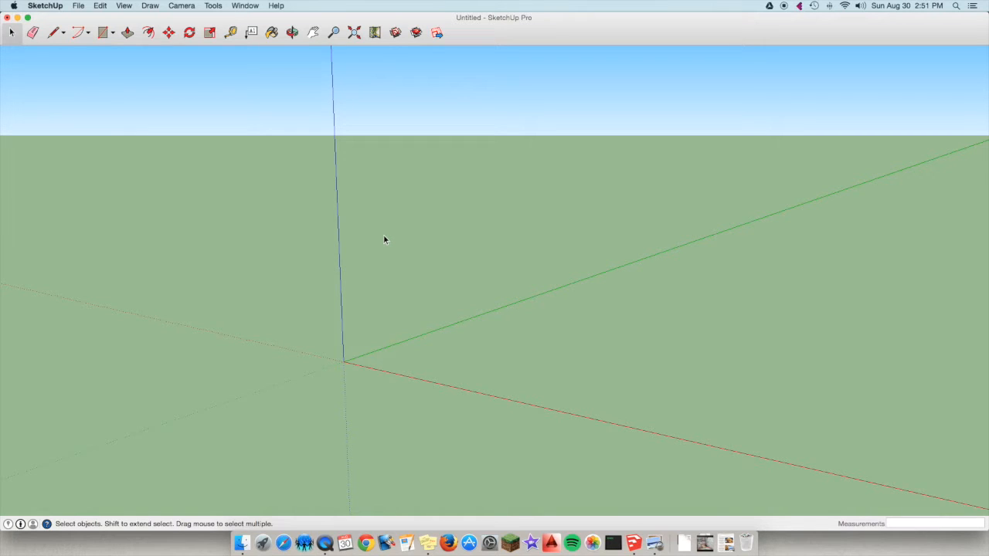
key("super+z")
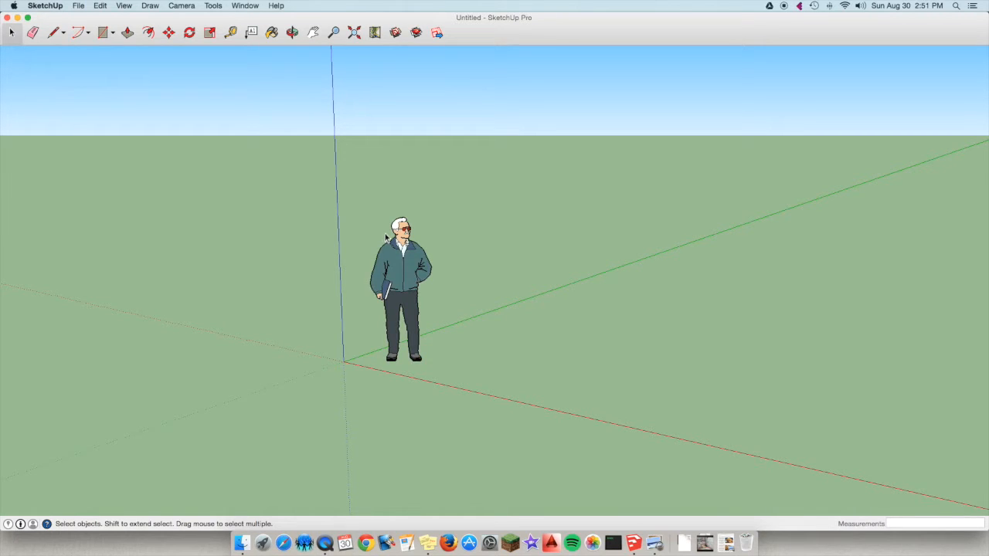
Remove the default person figure from the model.
left_click(408, 264)
key("Delete")
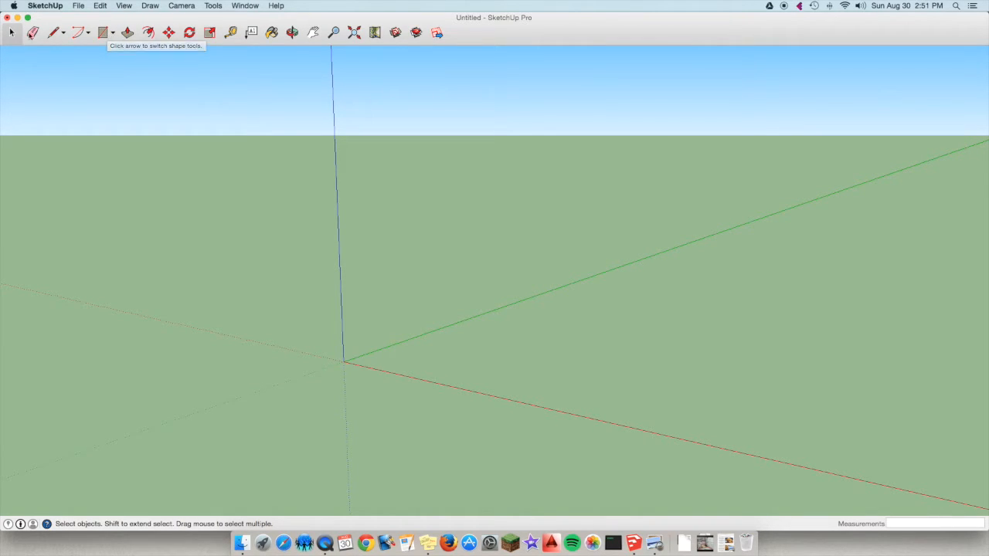
Draw a freehand rectangle about 8' 4" by 16' 7" from the origin on the ground plane, and undo it.
left_click(110, 35)
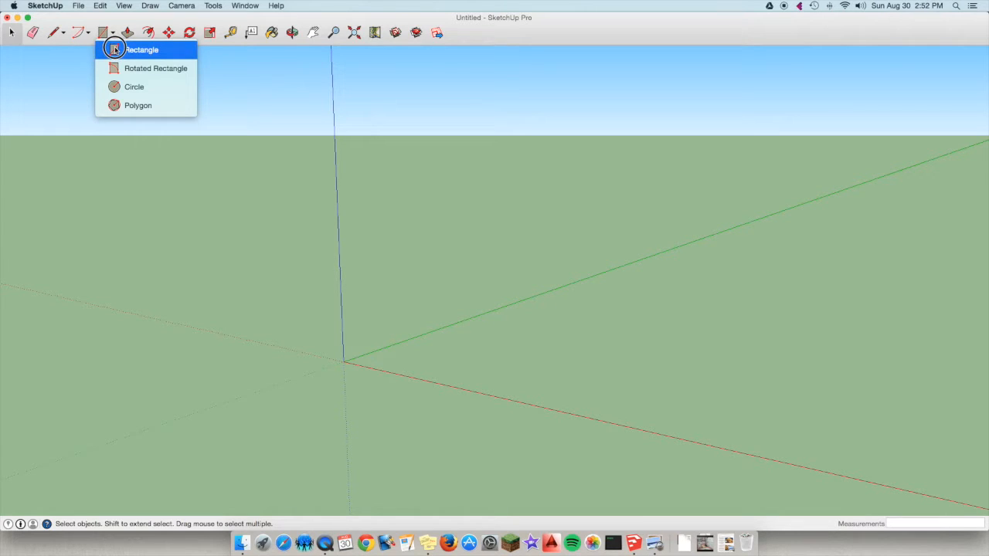
left_click(116, 49)
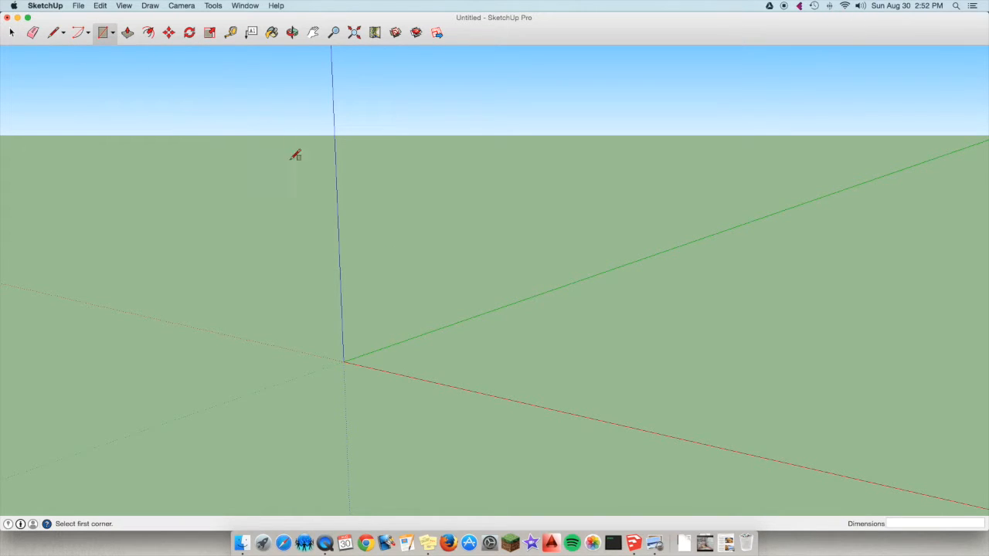
left_click(345, 360)
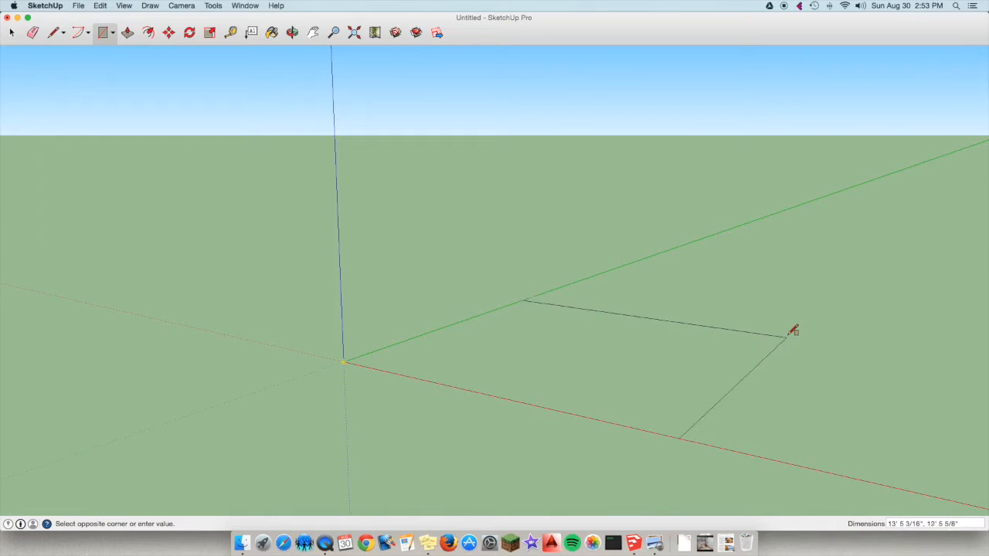
left_click(705, 302)
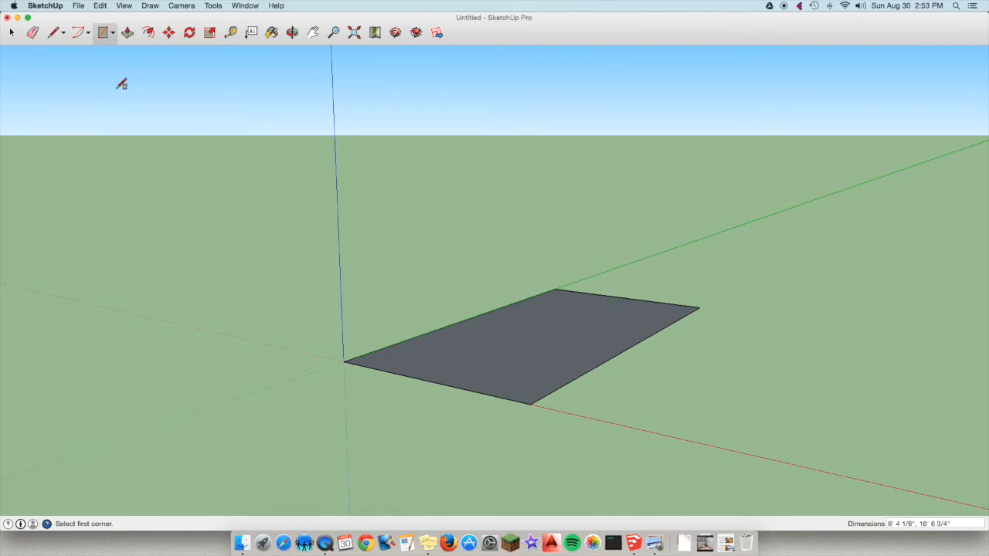
key("super+z")
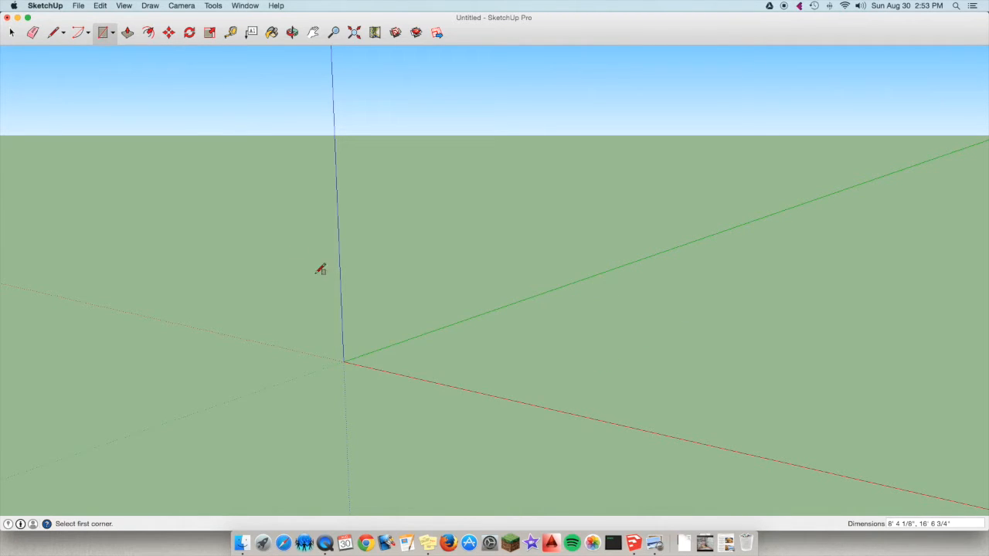
Draw a 10' by 10' rectangle on the ground plane, starting at the origin.
left_click(346, 360)
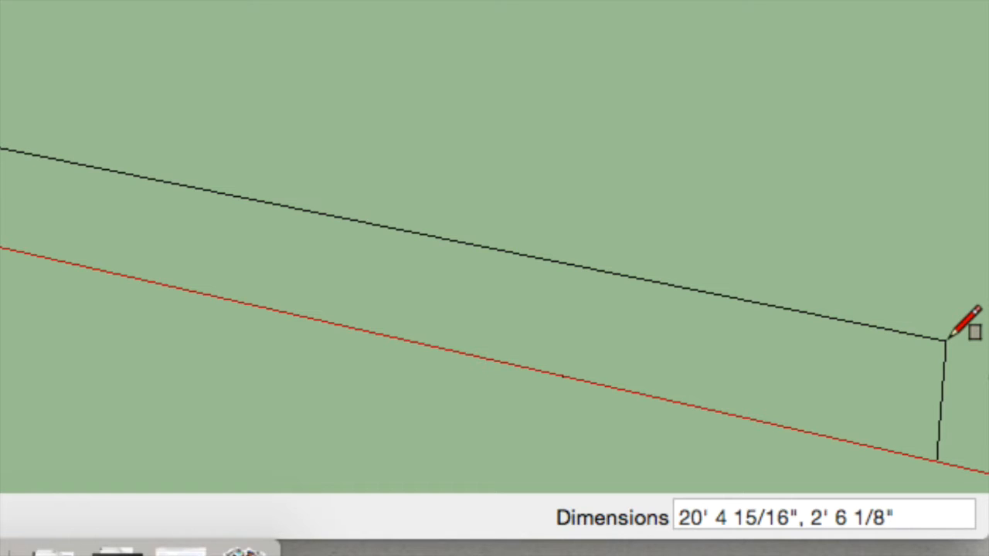
type("10',")
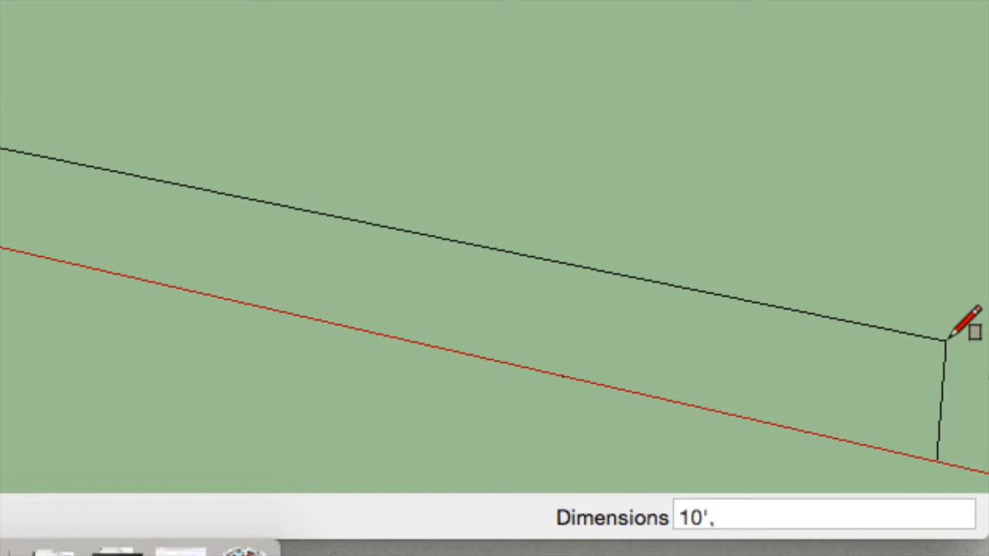
type("10")
key("Return")
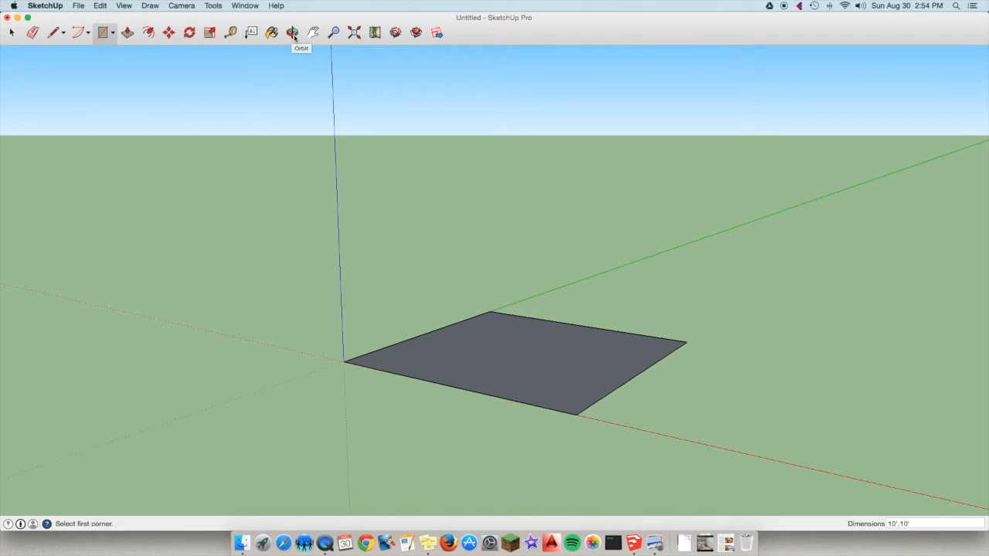
Orbit to a higher view of the square and zoom out and in around its corner at the origin.
left_click(293, 35)
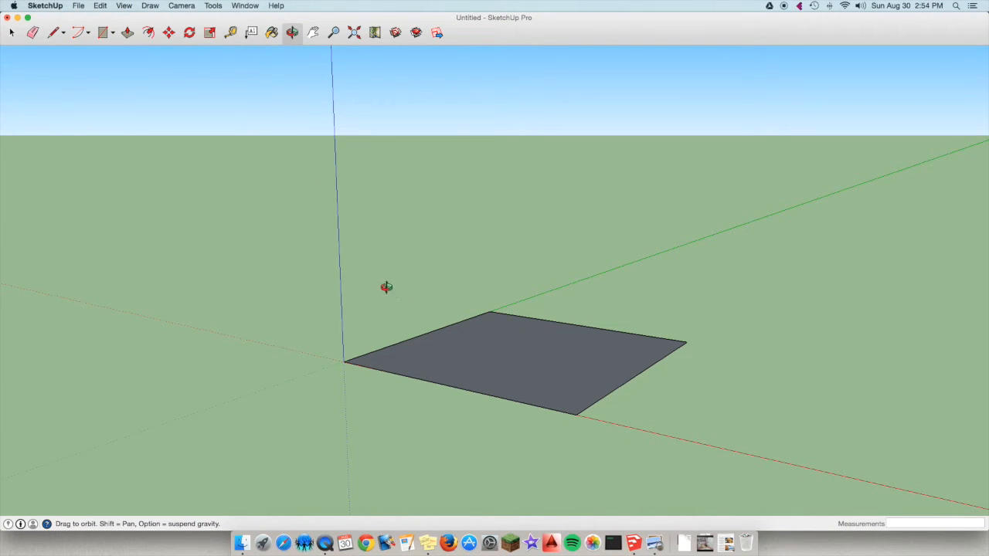
left_click_drag(355, 298, 422, 397)
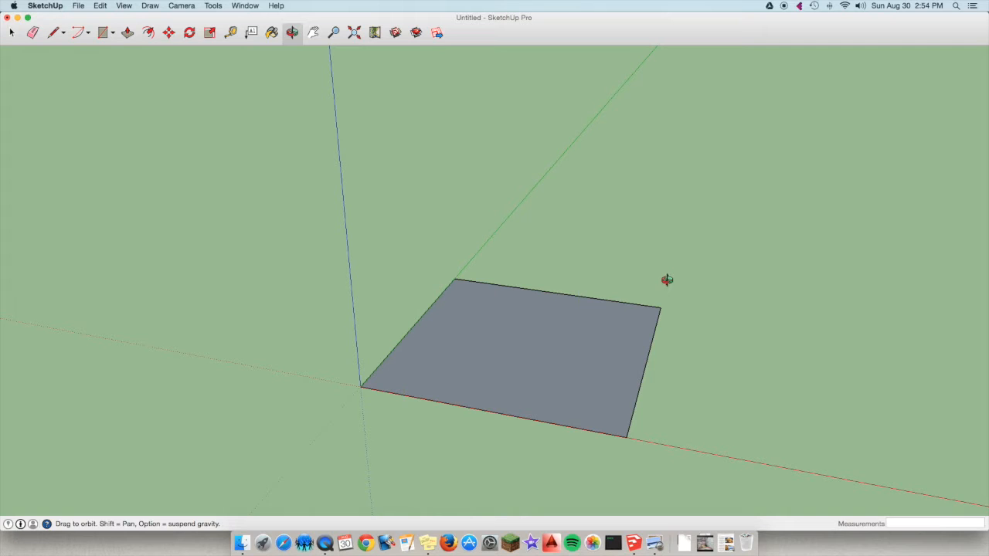
scroll(622, 289, "down", 8)
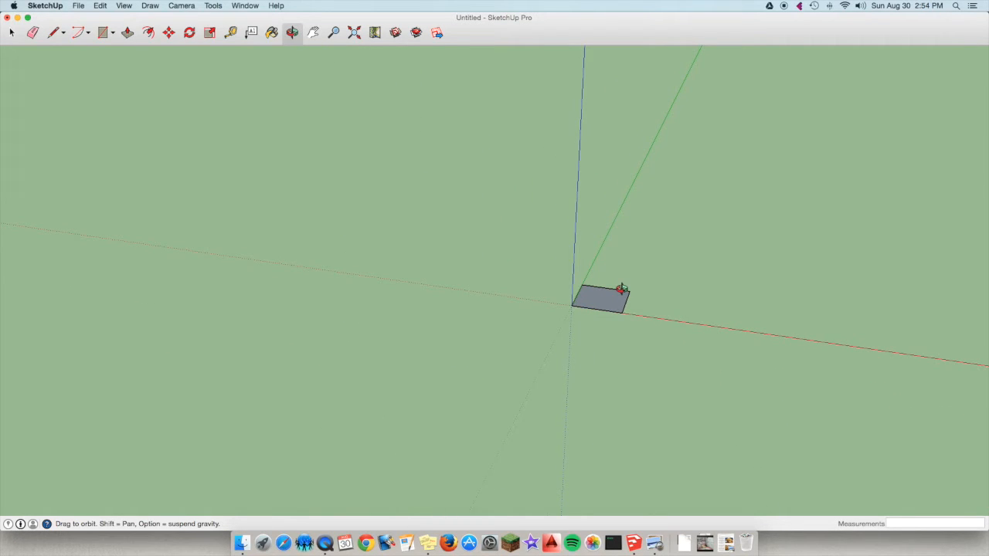
scroll(622, 289, "up", 6)
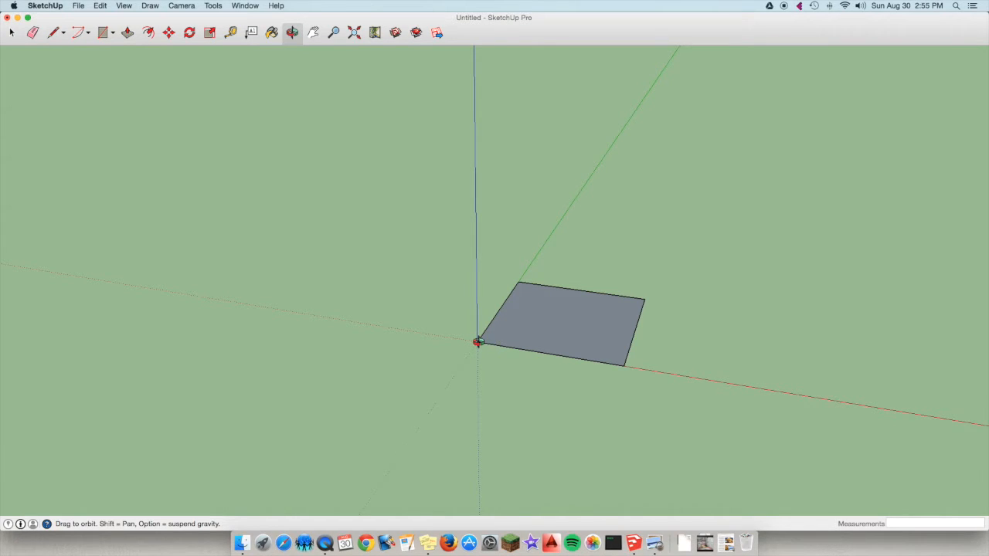
scroll(479, 342, "up", 6)
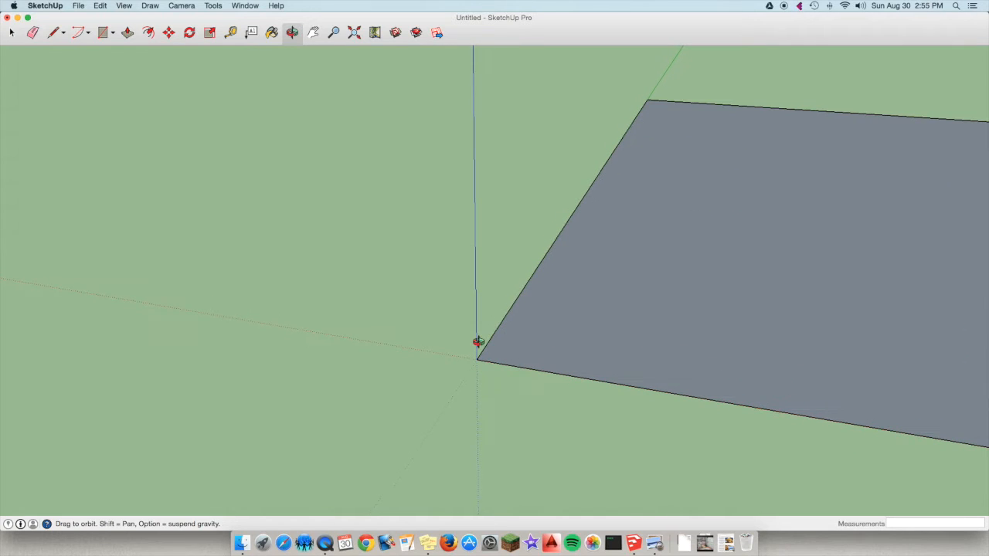
scroll(478, 341, "down", 7)
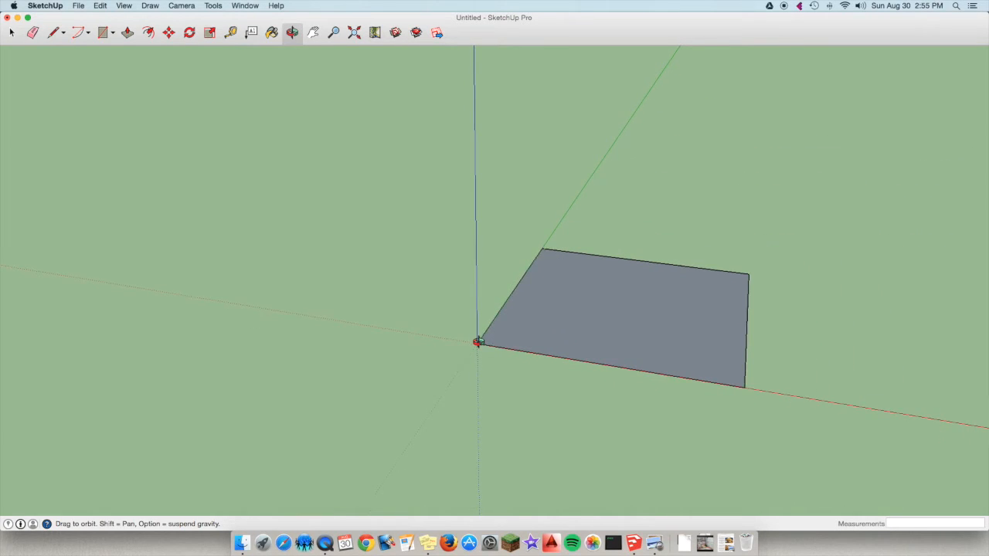
scroll(483, 341, "up", 10)
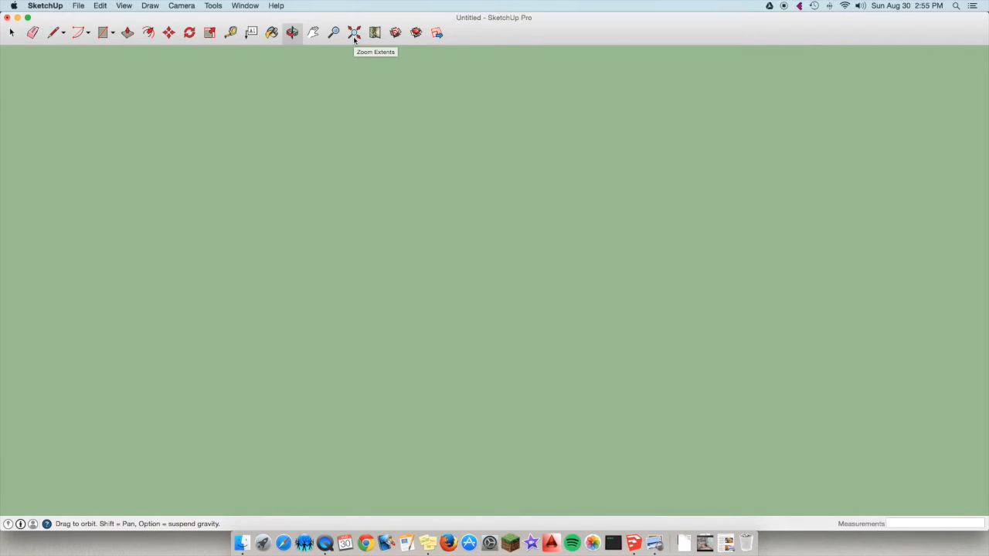
Bring the square back into view with Zoom Extents and examine how zooming follows the pointer position.
left_click(354, 35)
scroll(395, 121, "down", 5)
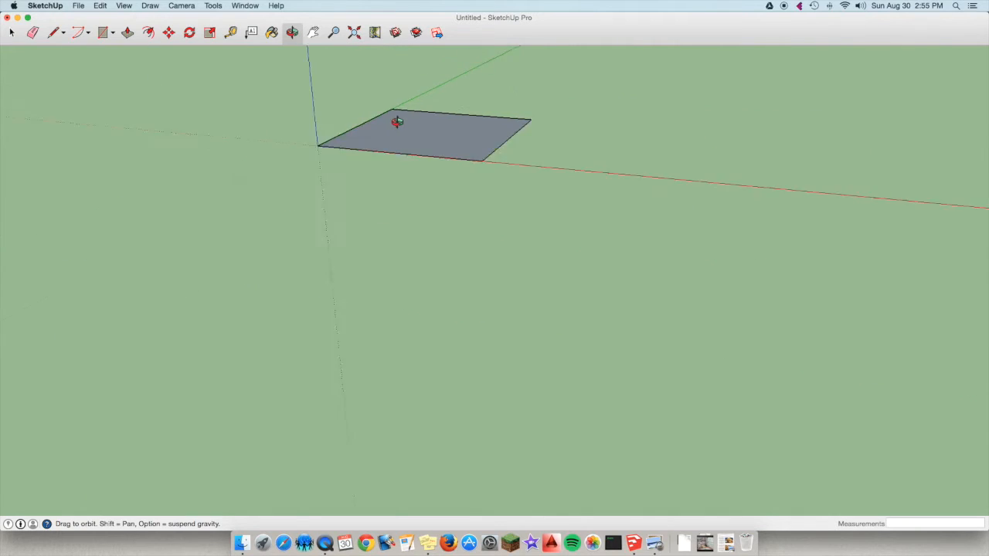
scroll(397, 121, "up", 3)
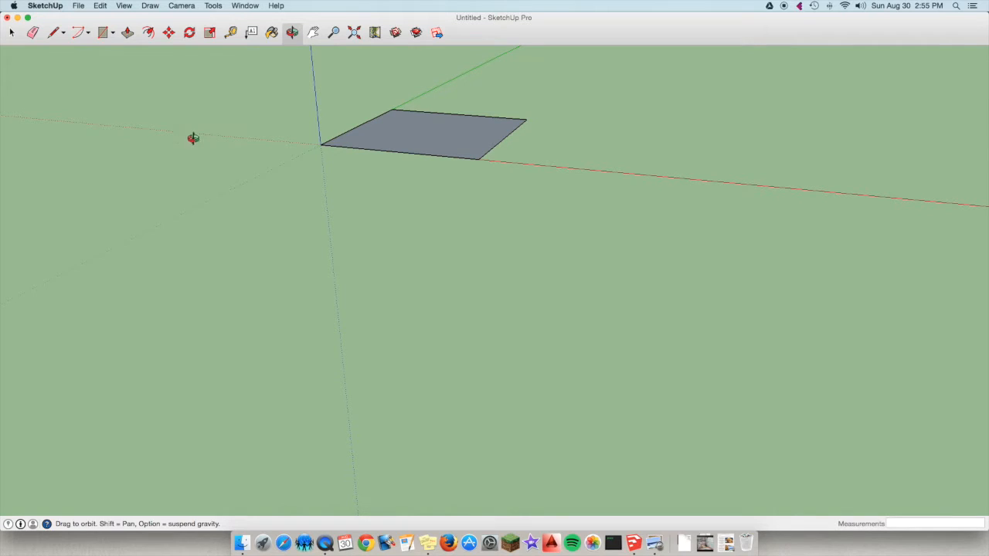
scroll(48, 142, "up", 5)
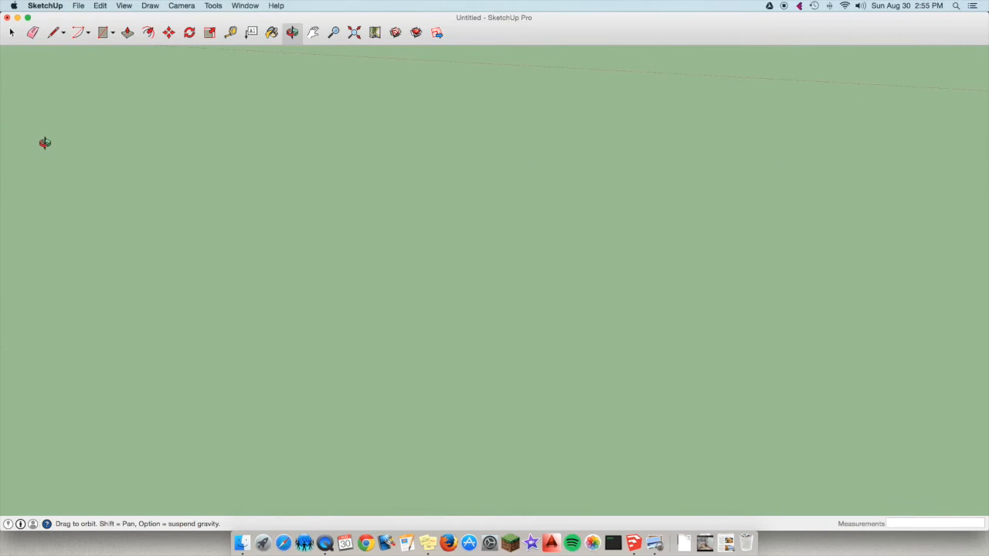
scroll(45, 142, "down", 3)
scroll(44, 143, "up", 3)
Pan the view to bring the square back on screen, and zoom out and in on it.
left_click(314, 33)
left_click_drag(865, 116, 399, 209)
left_click_drag(796, 229, 358, 249)
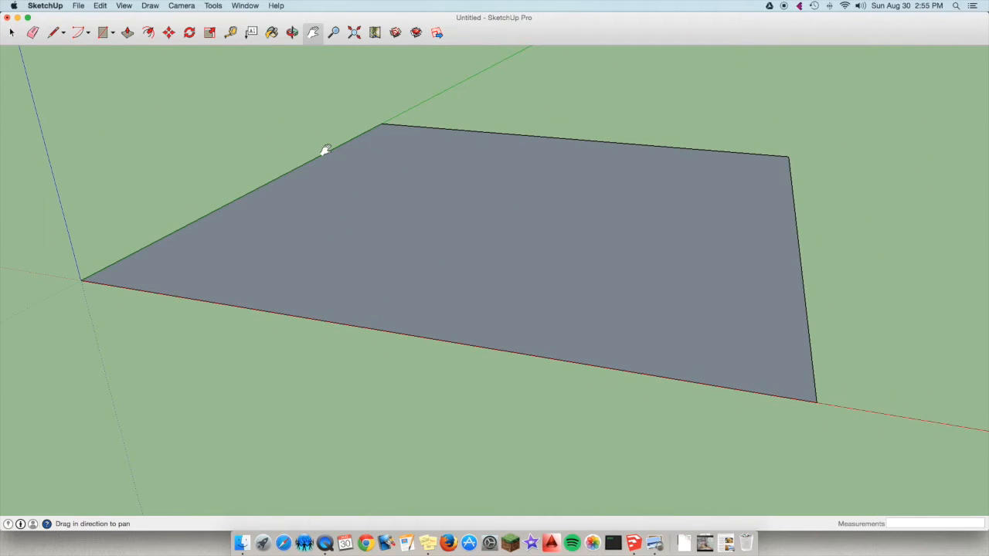
scroll(324, 149, "down", 5)
scroll(325, 150, "up", 3)
scroll(325, 150, "down", 2)
scroll(321, 131, "up", 2)
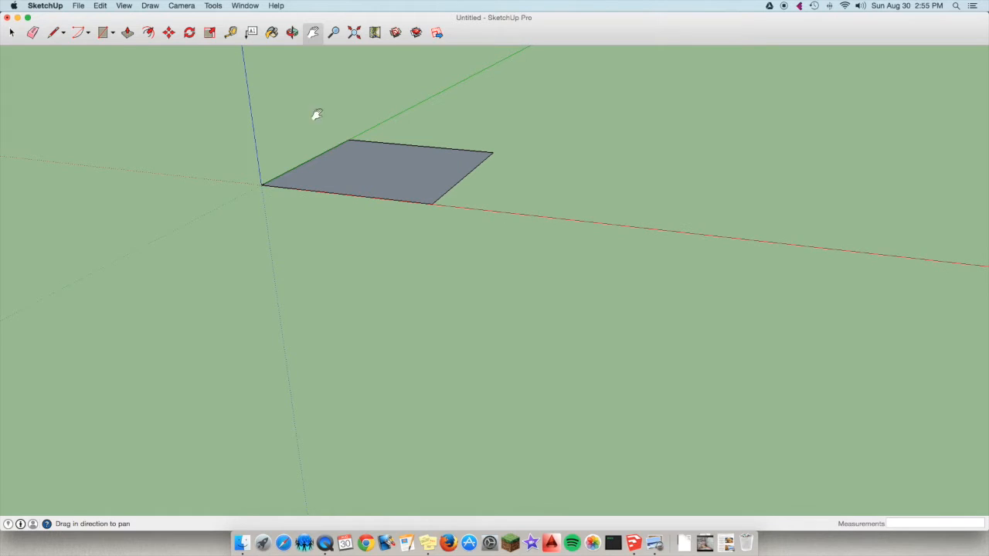
Orbit the square to a steeper viewing angle and examine it with the Zoom tool.
left_click(292, 32)
left_click_drag(402, 115, 381, 218)
left_click(314, 33)
left_click(334, 32)
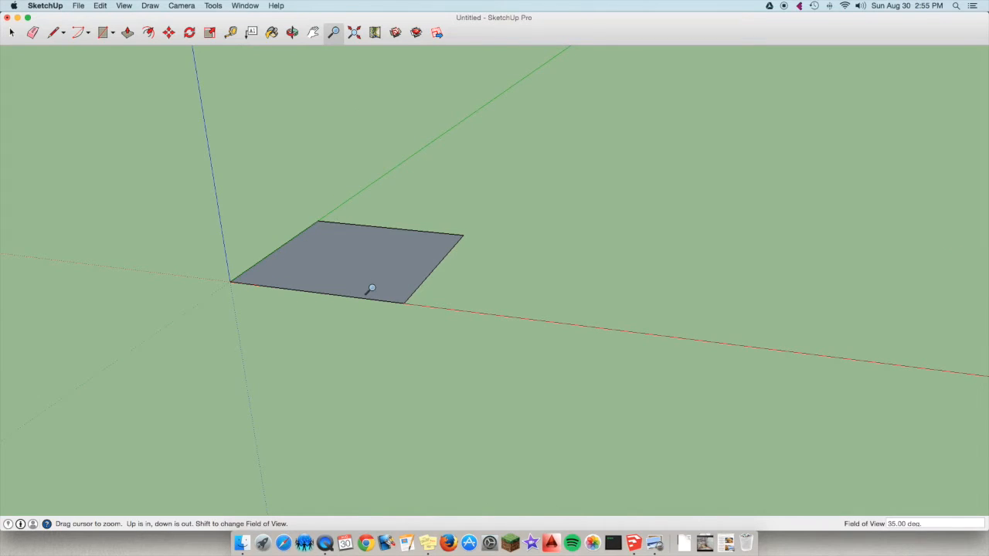
scroll(368, 289, "up", 3)
scroll(368, 289, "down", 3)
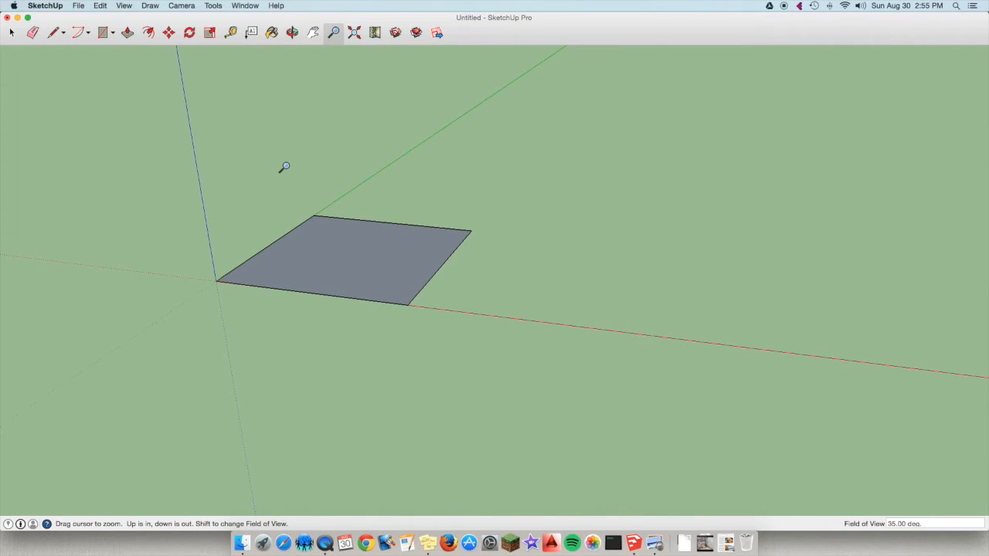
Erase the square's edge opposite the green axis, and undo the erasure.
scroll(238, 181, "down", 1)
scroll(240, 179, "up", 3)
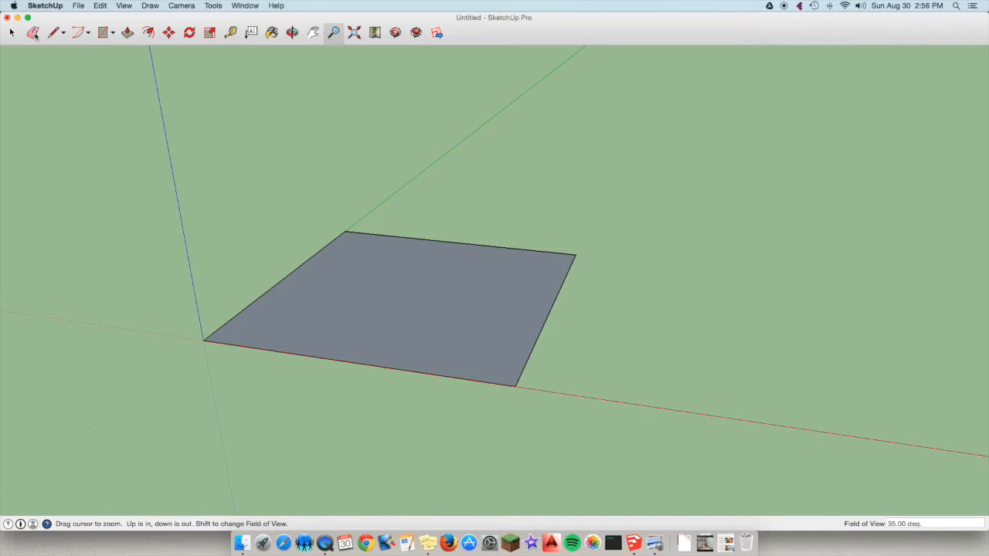
left_click(34, 34)
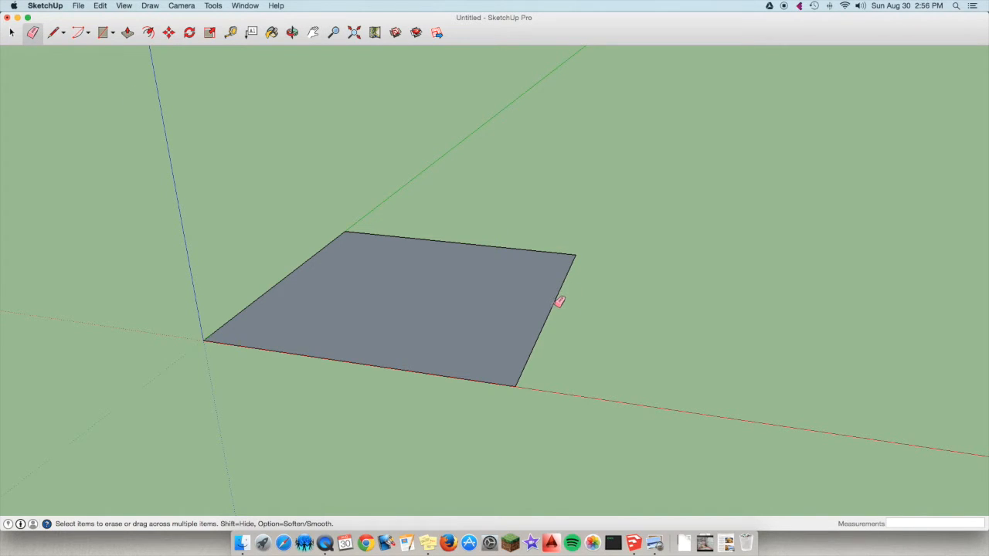
scroll(559, 301, "up", 3)
scroll(559, 301, "down", 1)
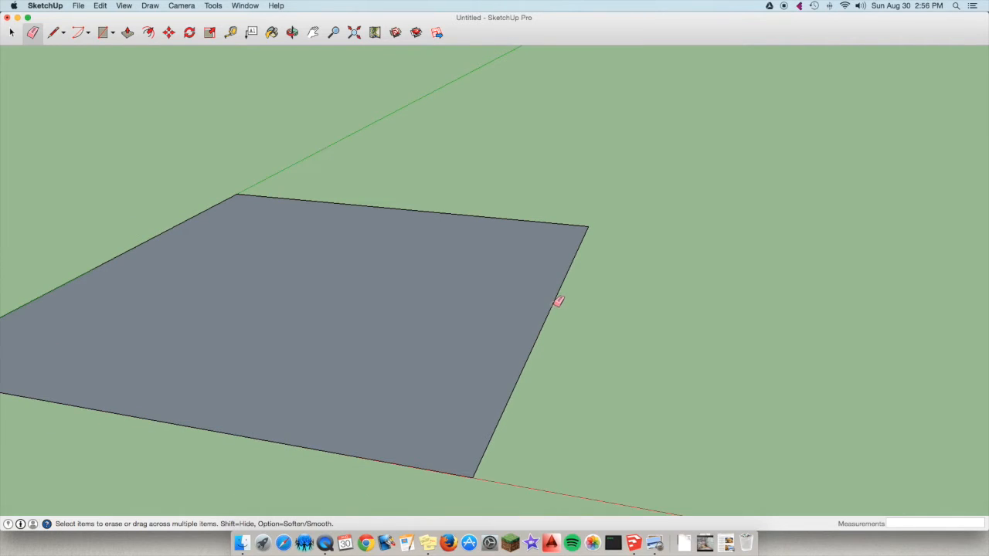
left_click(558, 301)
scroll(374, 292, "down", 2)
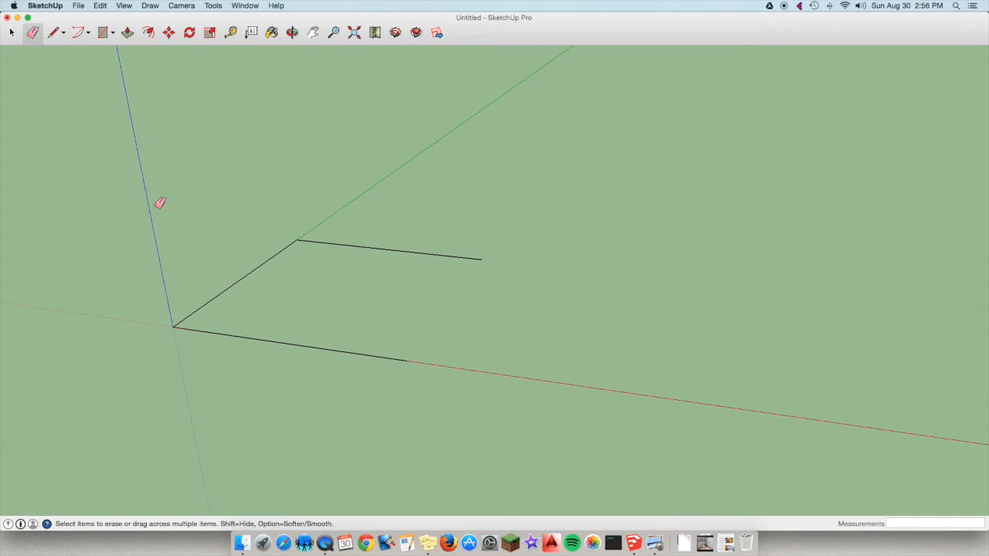
key("super+z")
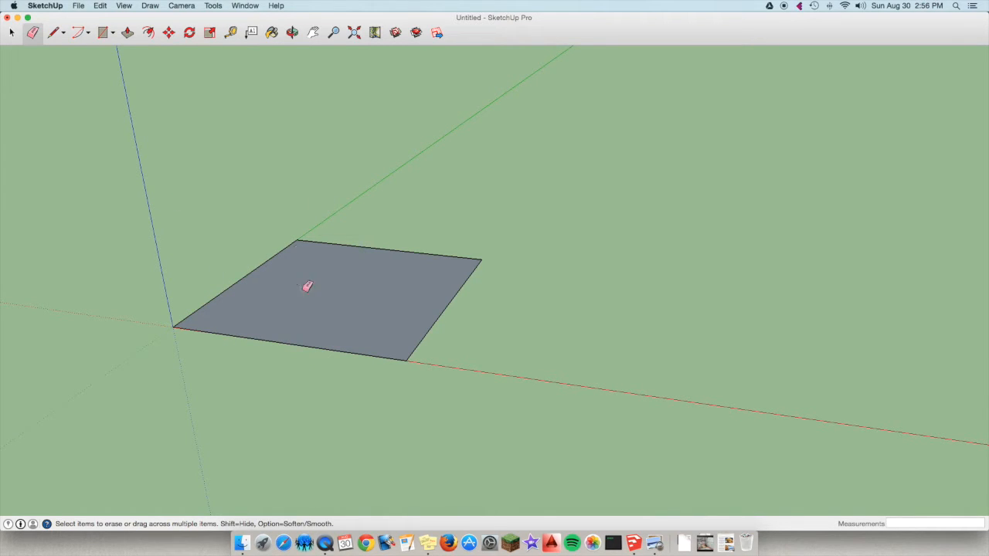
Draw a 3' by 5' rectangle from a point on the square's face towards the red axis, and undo it.
scroll(309, 289, "up", 2)
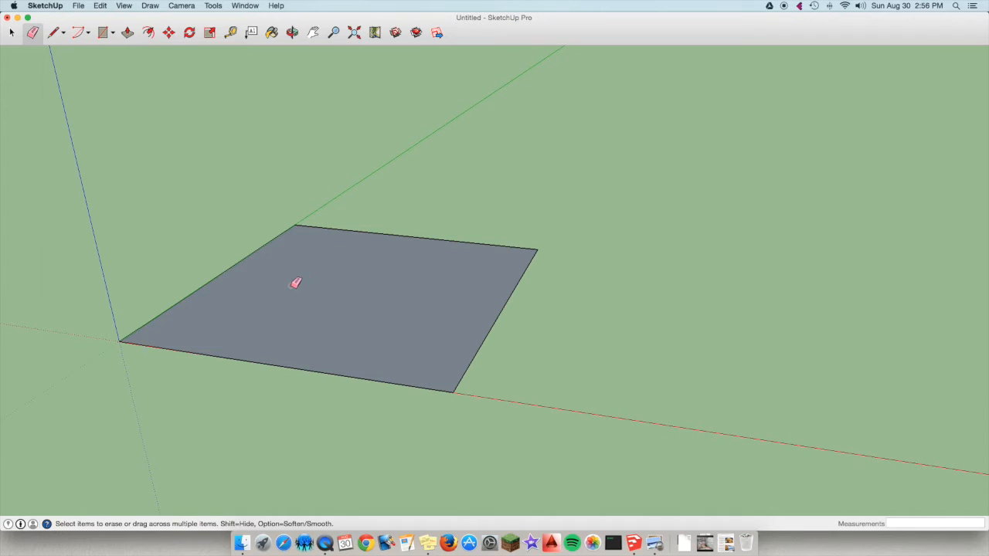
left_click(104, 33)
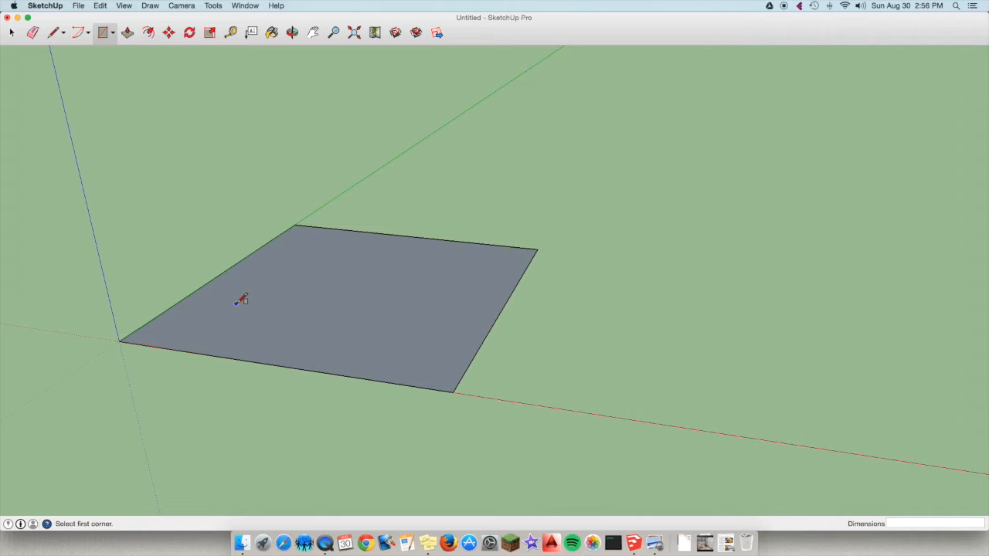
left_click(236, 303)
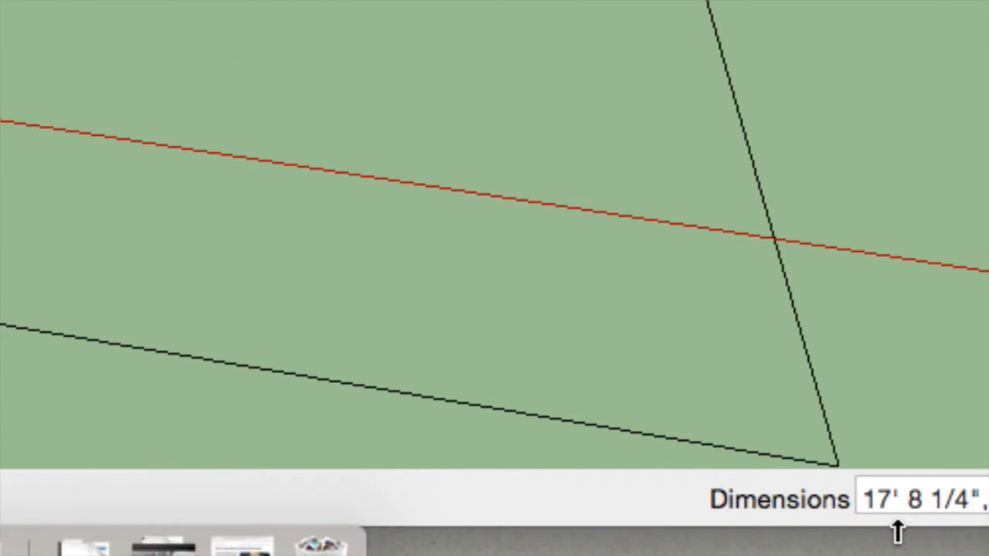
type("3")
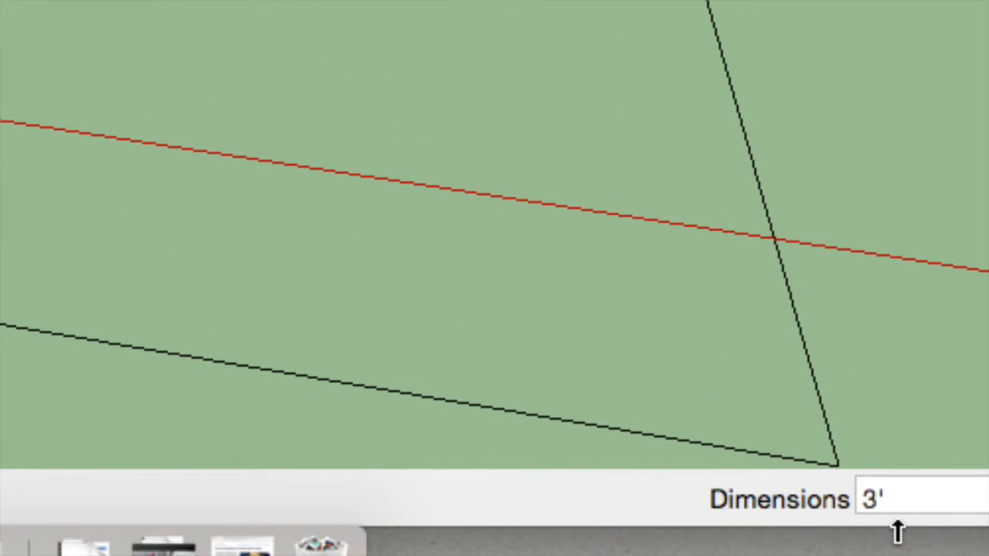
type("',5")
key("Return")
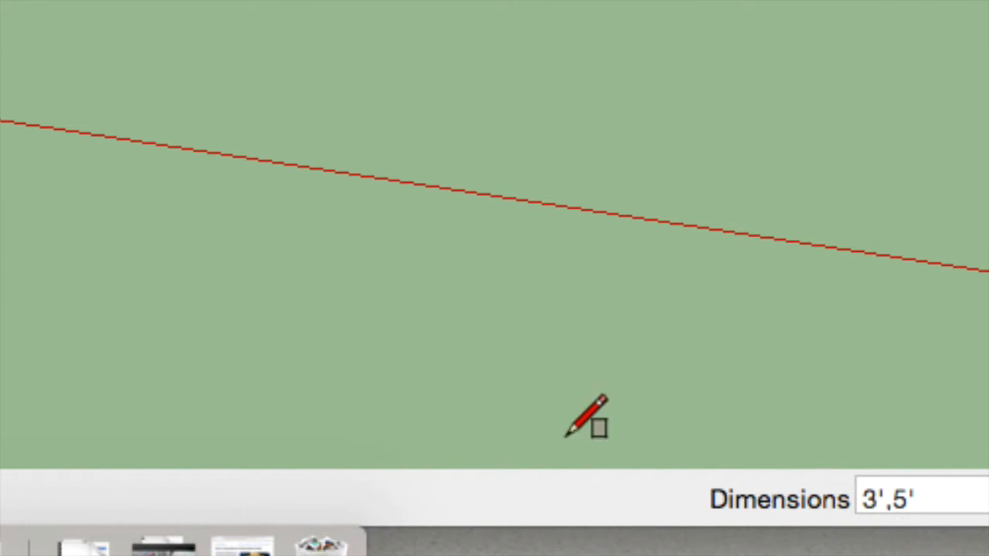
scroll(504, 394, "down", 8)
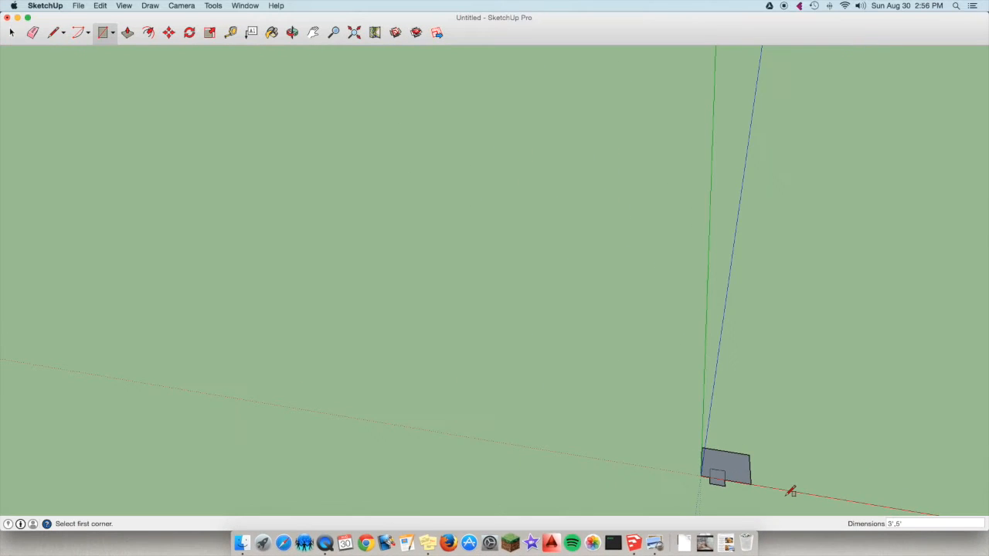
scroll(740, 480, "up", 6)
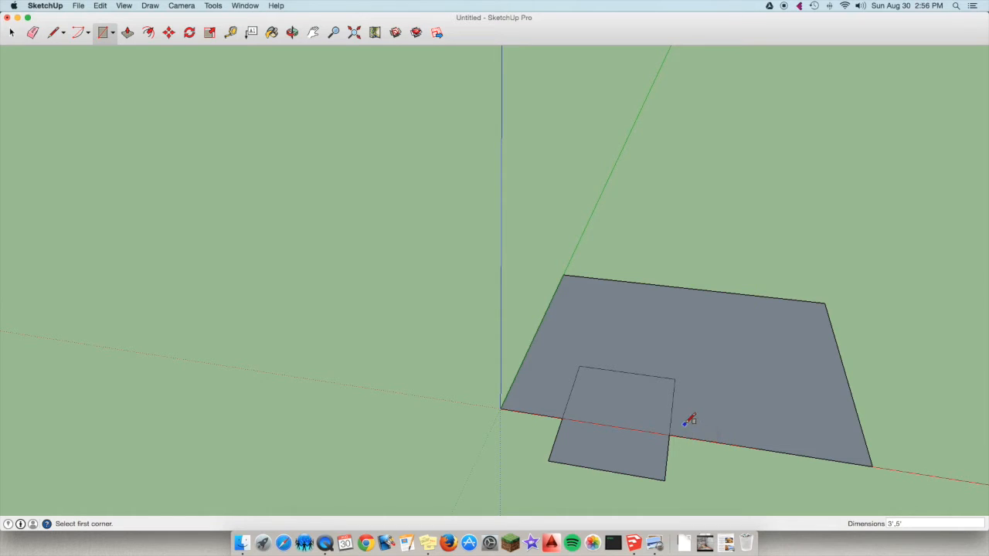
key("super+z")
Draw a 3' by 5' rectangle entirely inside the square's face, near the corner at the origin.
left_click(556, 378)
type("3',5")
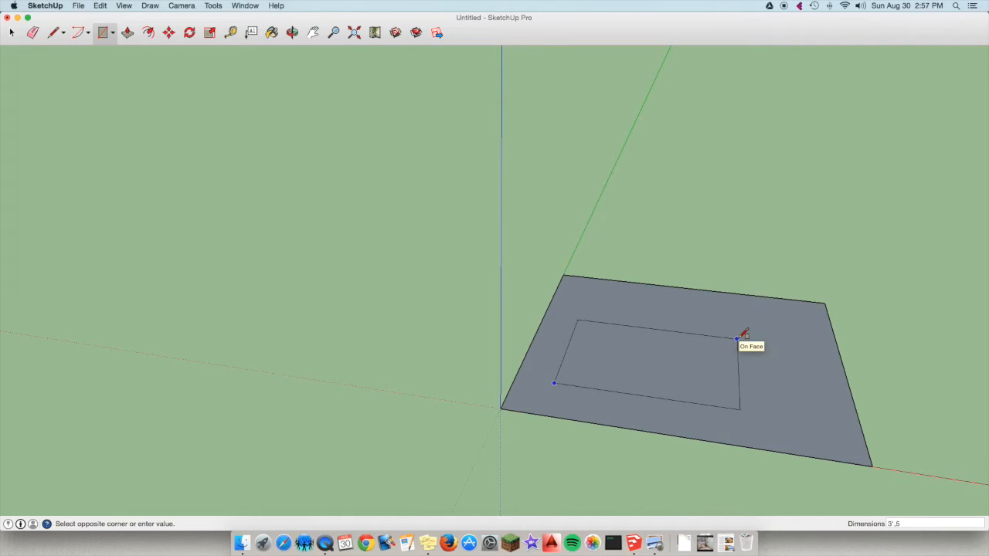
type("'")
key("Return")
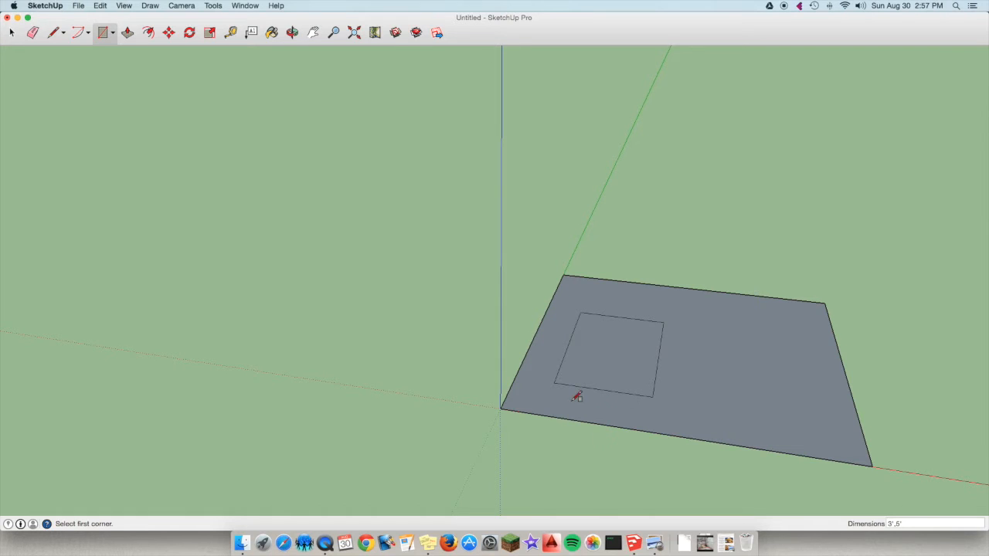
Push/Pull the inner rectangle up 3' with a new starting face.
left_click(291, 32)
left_click_drag(801, 327, 775, 368)
scroll(678, 380, "up", 3)
scroll(677, 379, "down", 2)
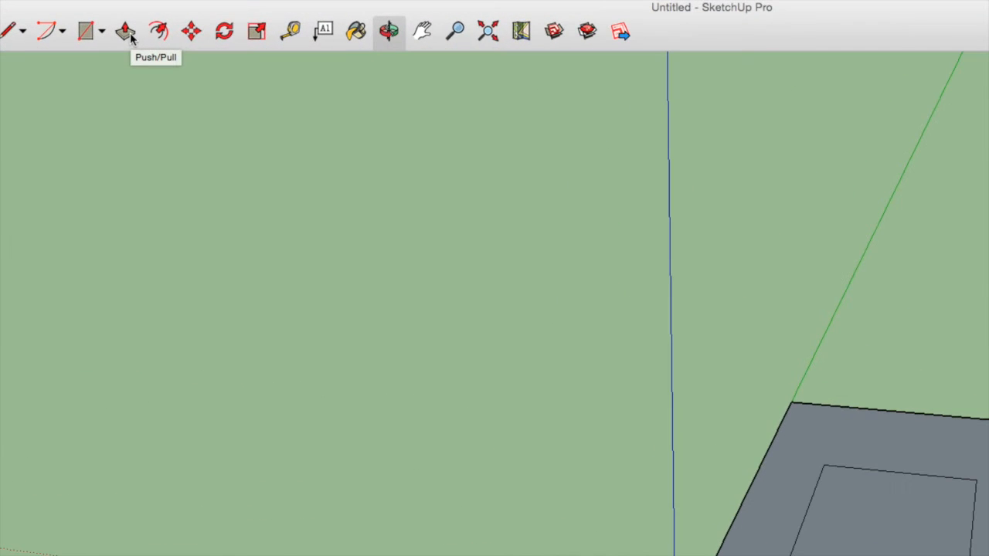
left_click(126, 31)
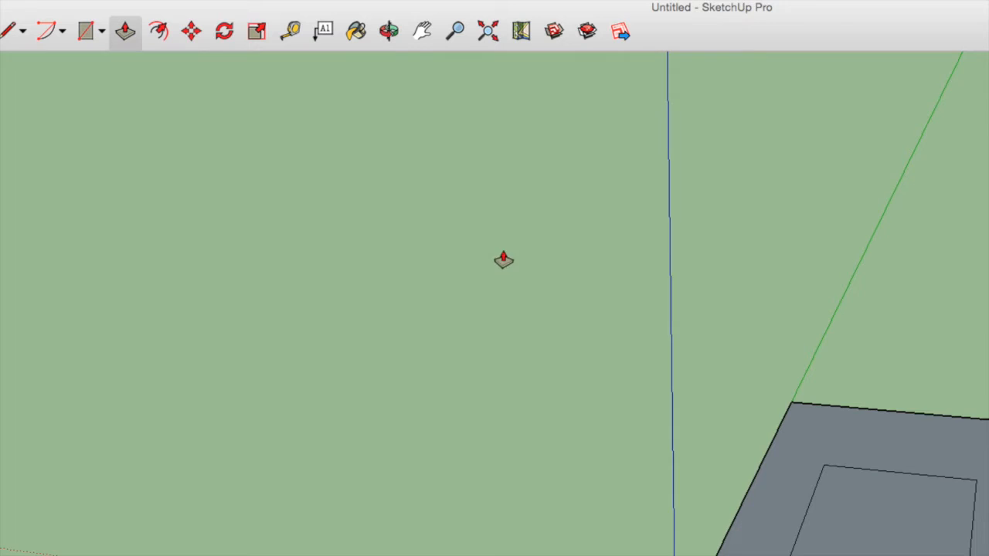
scroll(512, 264, "down", 5)
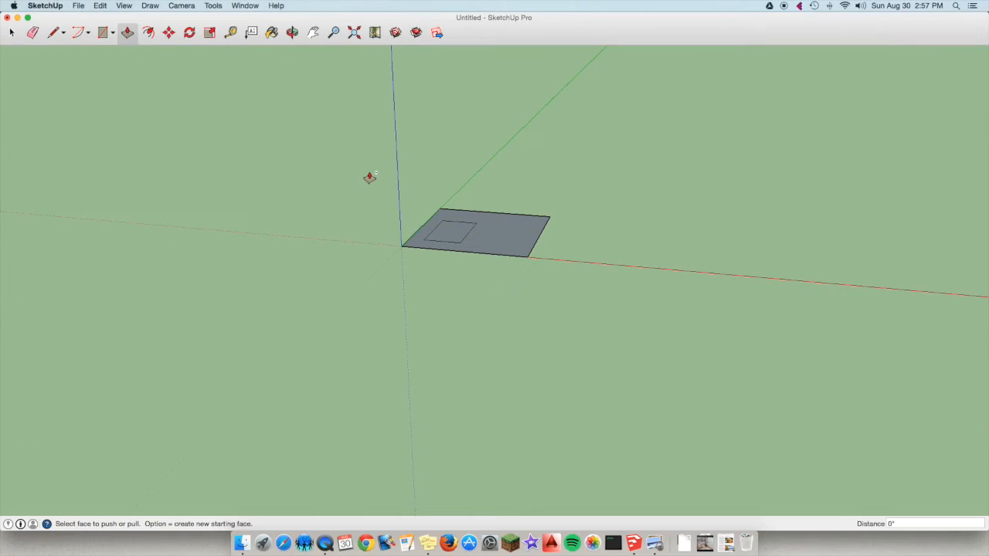
scroll(463, 237, "up", 5)
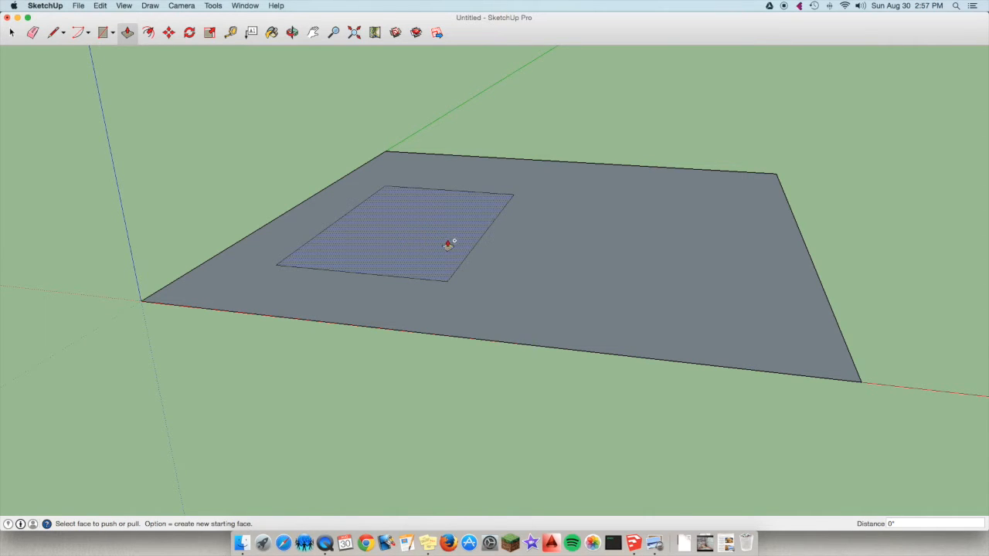
scroll(450, 243, "up", 3)
scroll(449, 242, "down", 2)
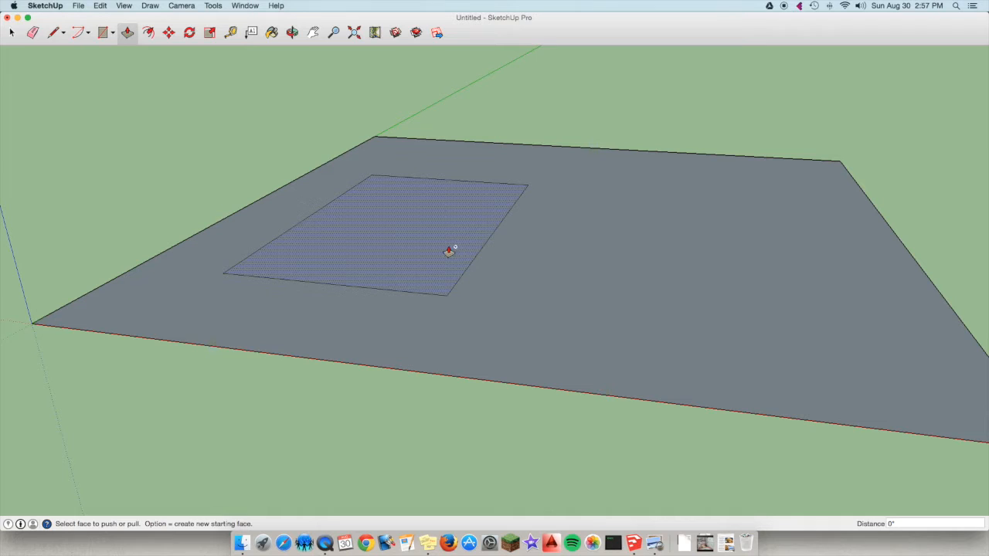
left_click(449, 251)
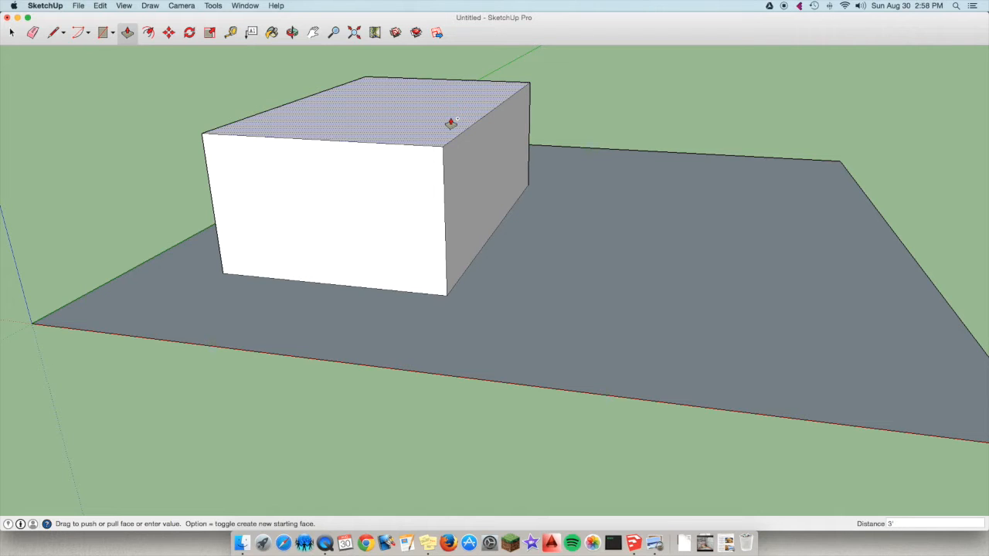
double_click(450, 123)
Orbit around the raised box to inspect it, and undo its extrusion.
scroll(386, 146, "down", 6)
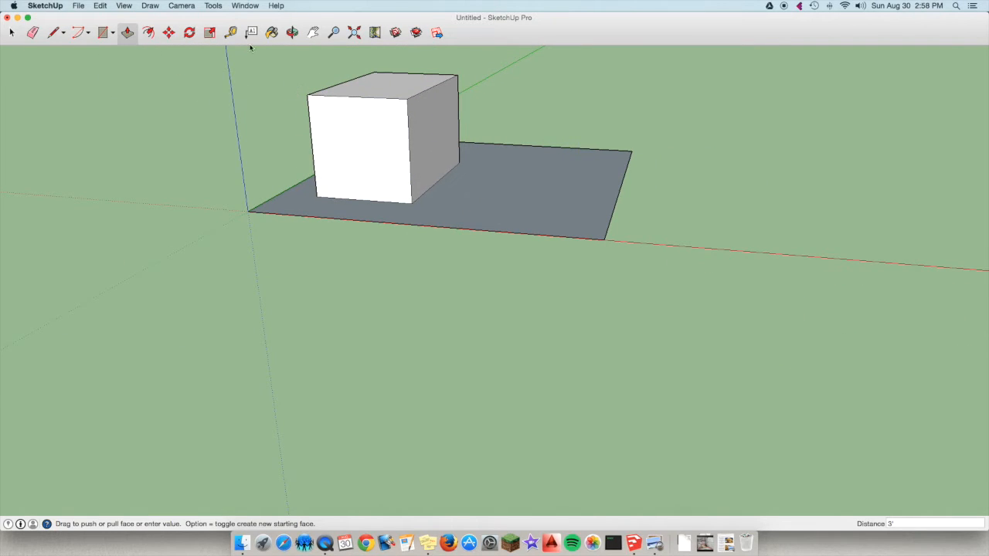
left_click(293, 32)
left_click_drag(368, 245, 479, 383)
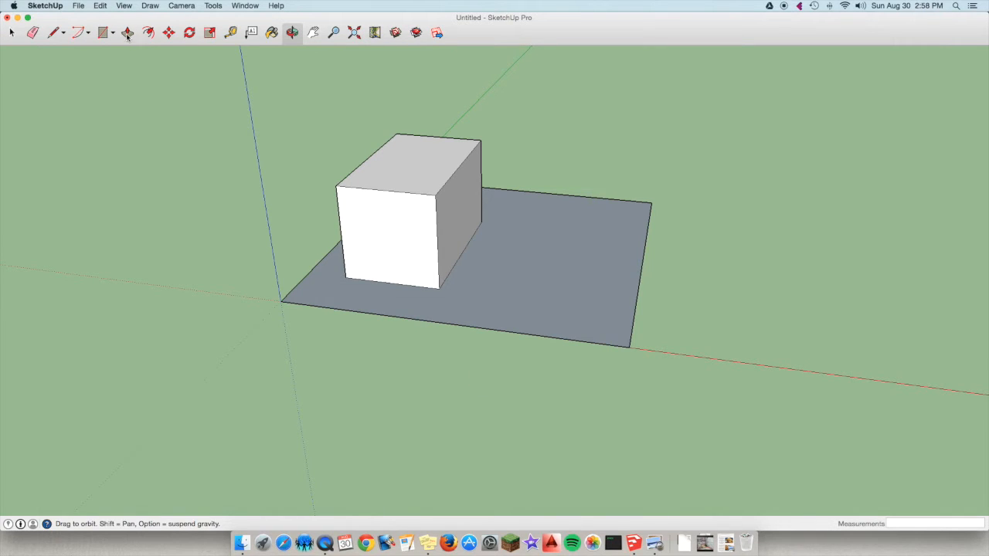
key("super+z")
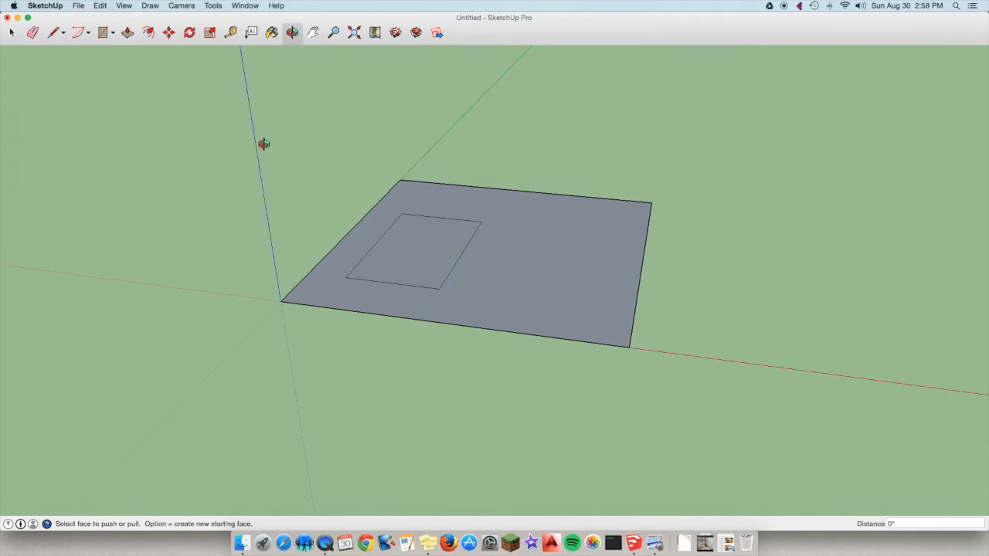
Push/Pull the inner rectangle up 3' without a new starting face, view the box from other angles, and undo the extrusion.
left_click(128, 32)
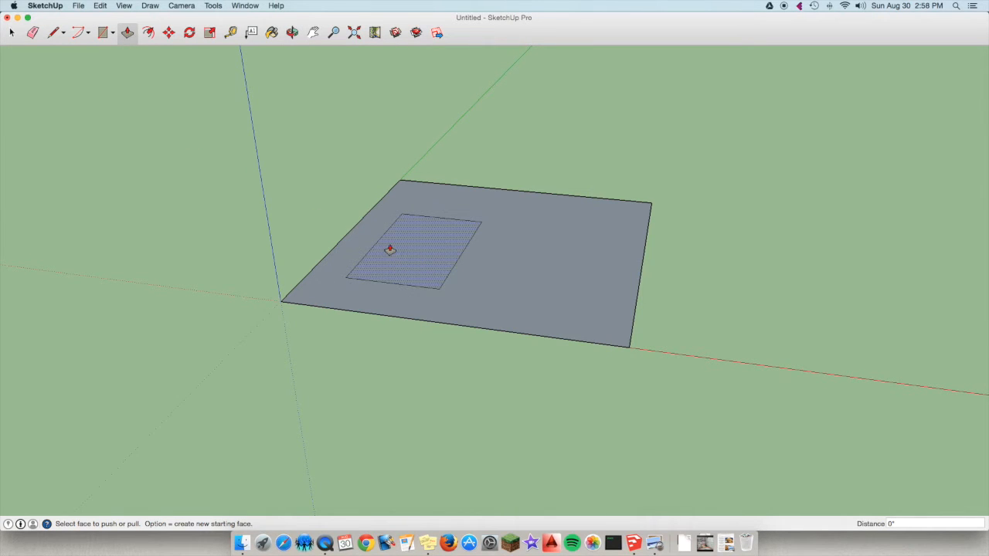
scroll(400, 255, "up", 5)
scroll(402, 258, "down", 1)
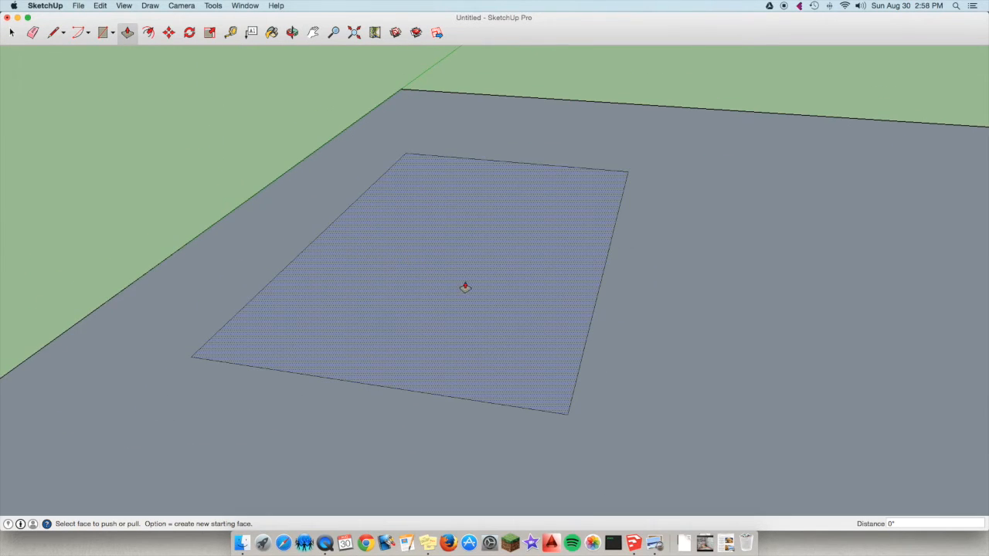
left_click(467, 305)
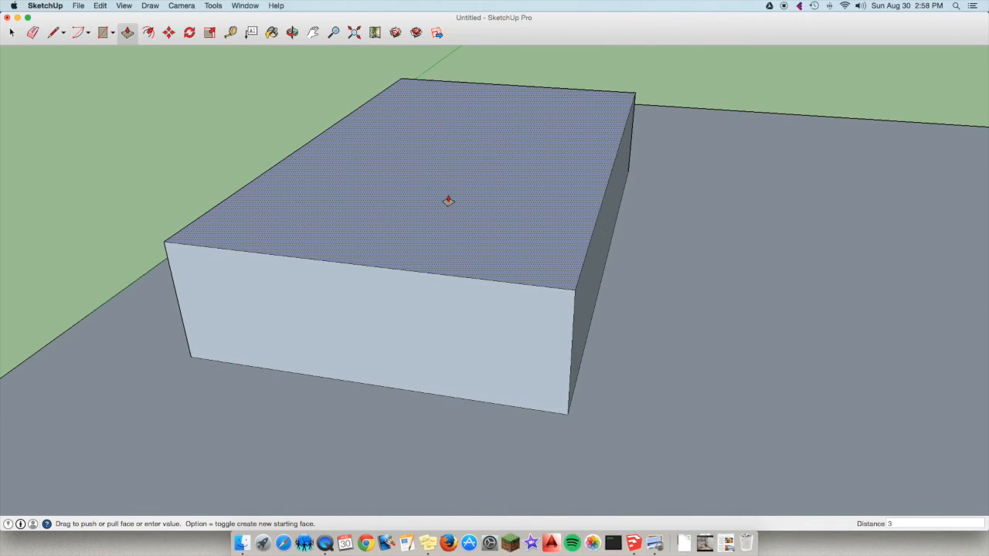
key("Return")
left_click(299, 32)
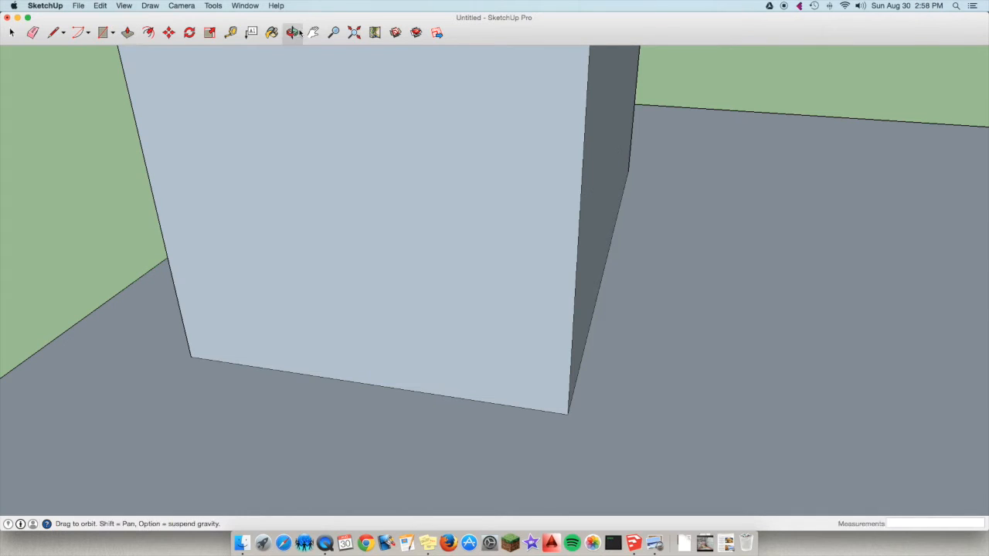
left_click_drag(389, 396, 473, 382)
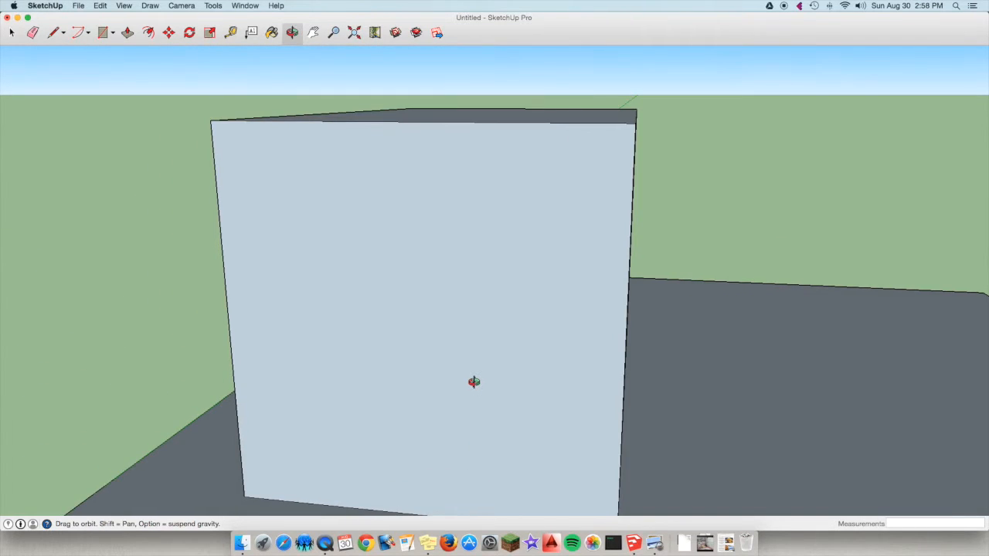
scroll(474, 382, "down", 5)
key("super+z")
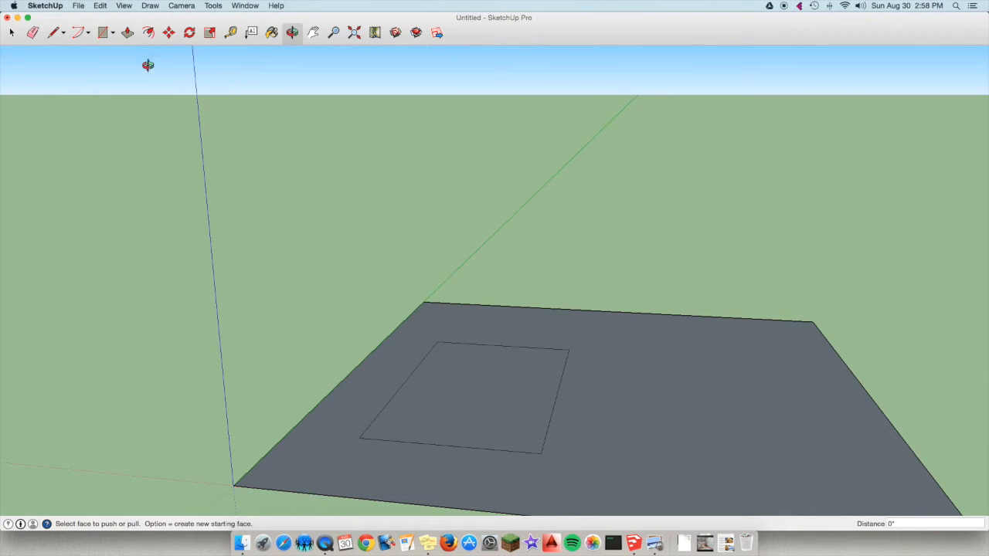
Extrude the inner rectangle up 3' with a new starting face and orbit beneath the model to examine the box's base.
left_click(127, 33)
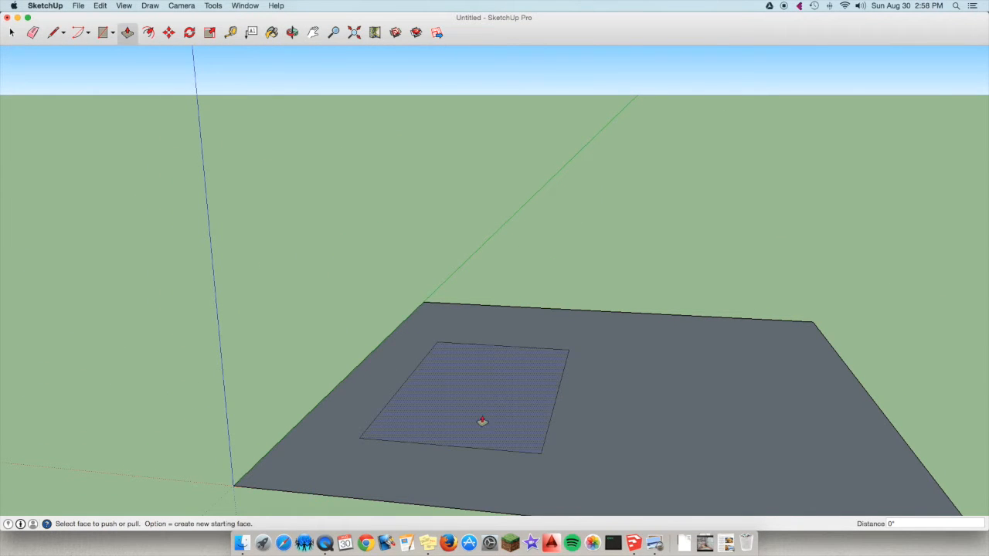
scroll(475, 415, "up", 3)
scroll(463, 379, "down", 3)
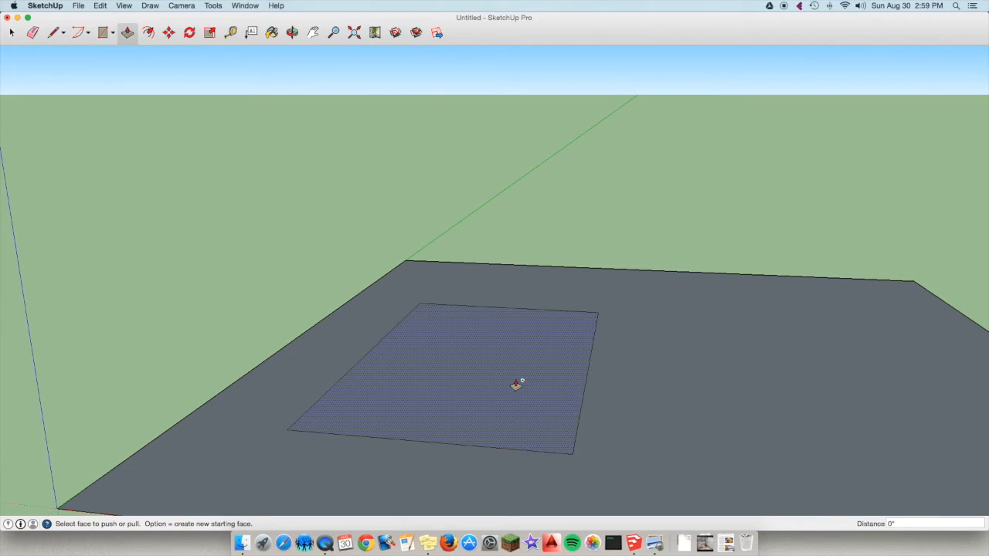
left_click_drag(498, 401, 492, 262)
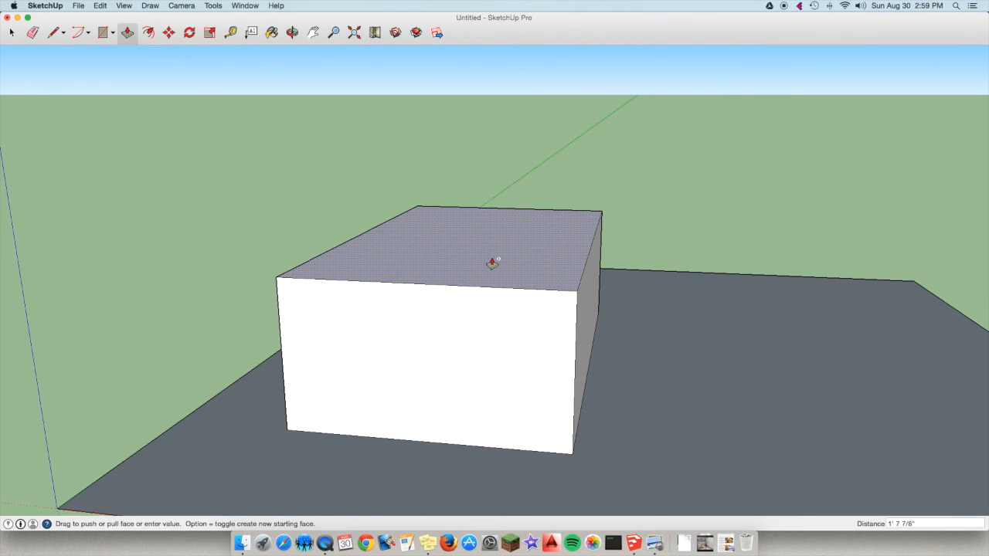
key("Return")
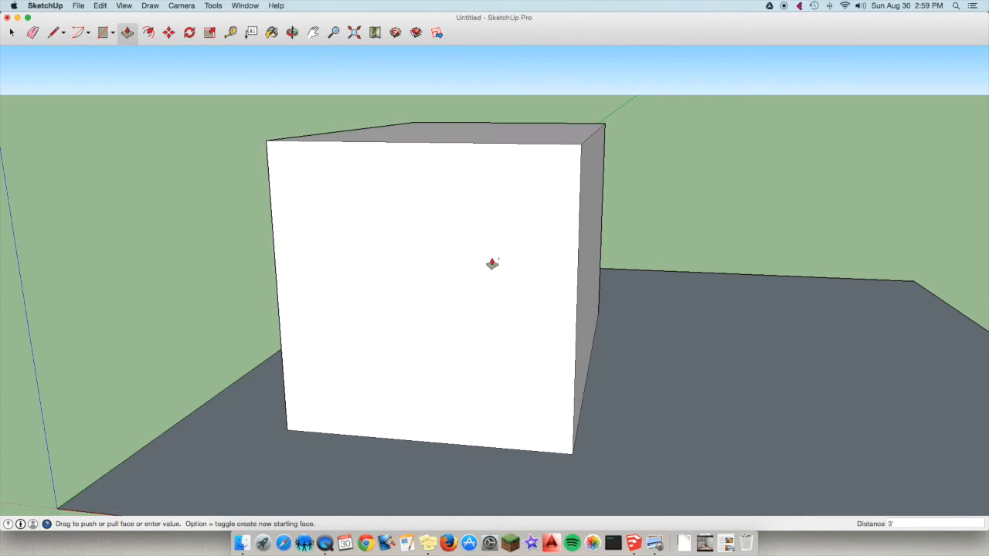
left_click(292, 33)
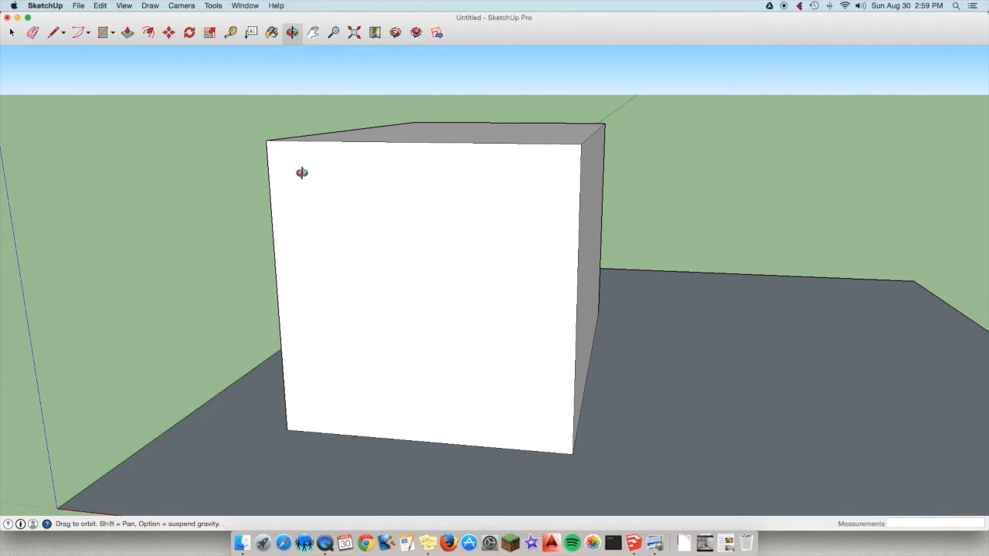
left_click_drag(439, 448, 353, 281)
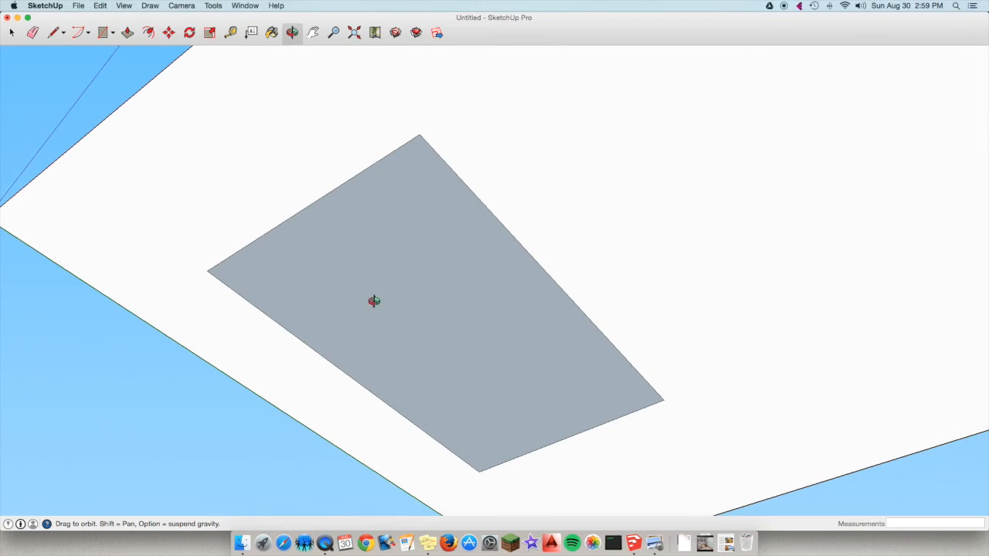
Draw a line along the middle of the box's top face, between the midpoints of its two short edges.
left_click_drag(428, 298, 444, 364)
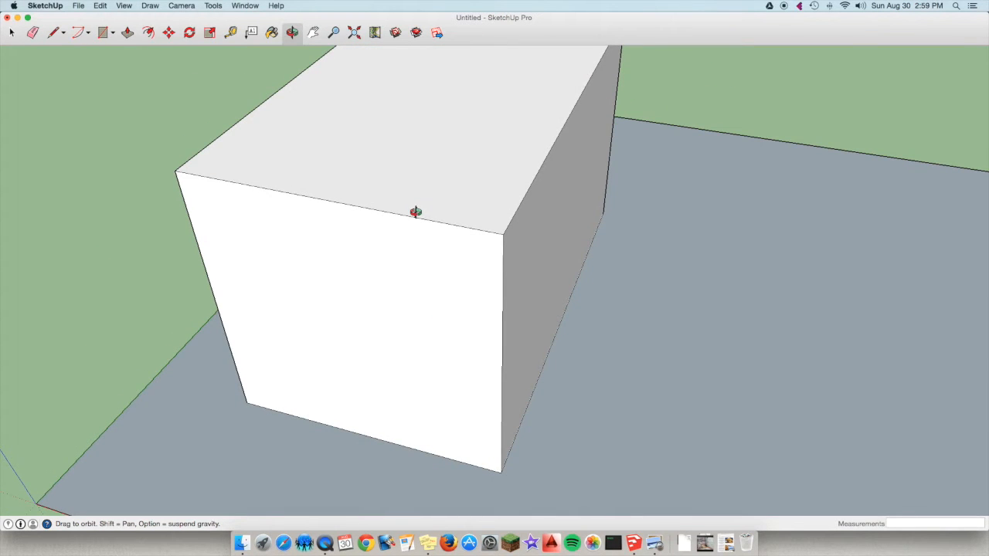
key("super+shift+e")
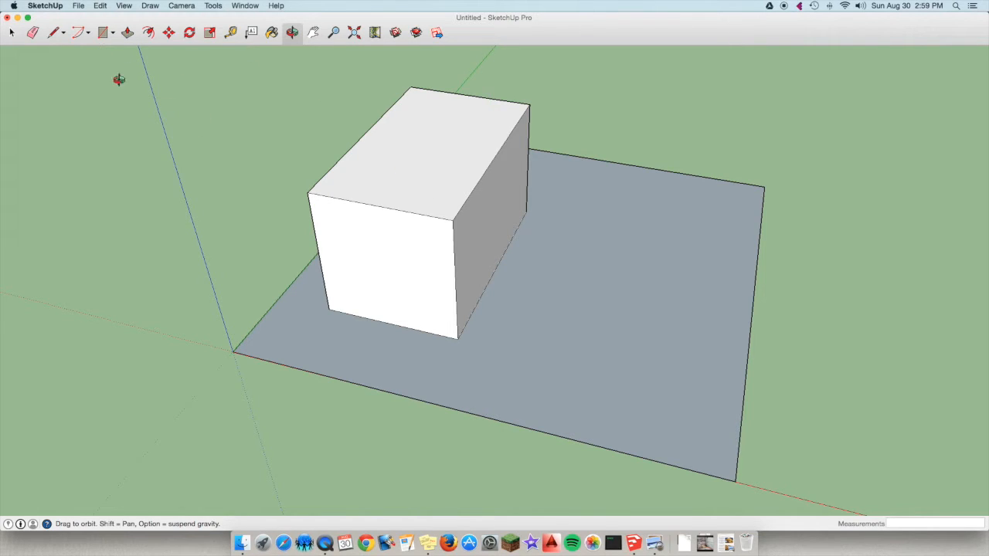
left_click(64, 35)
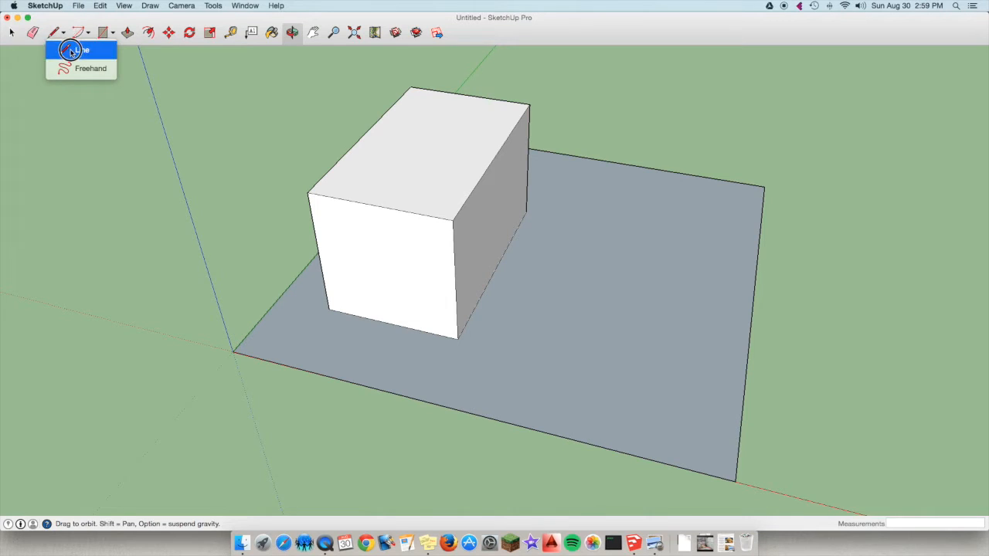
left_click(71, 51)
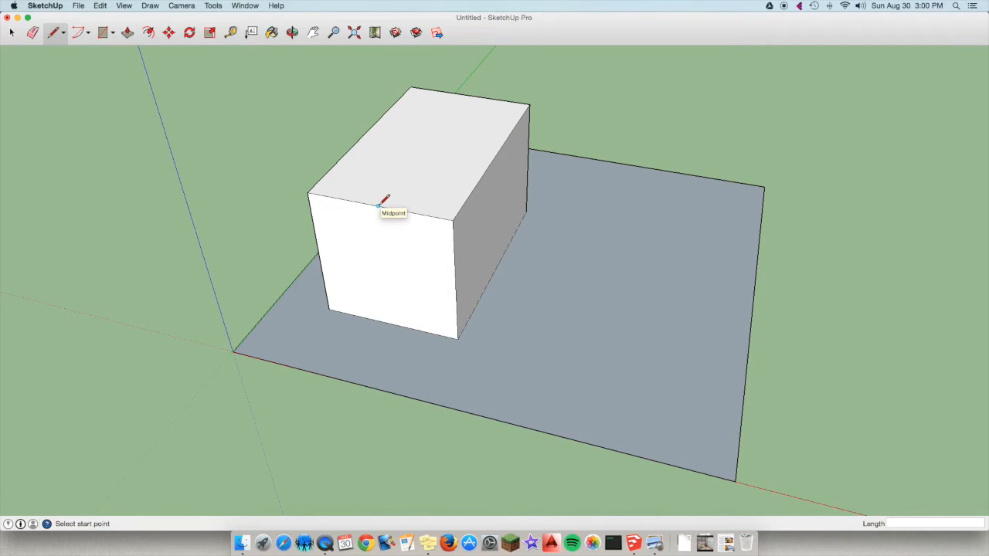
scroll(379, 203, "up", 3)
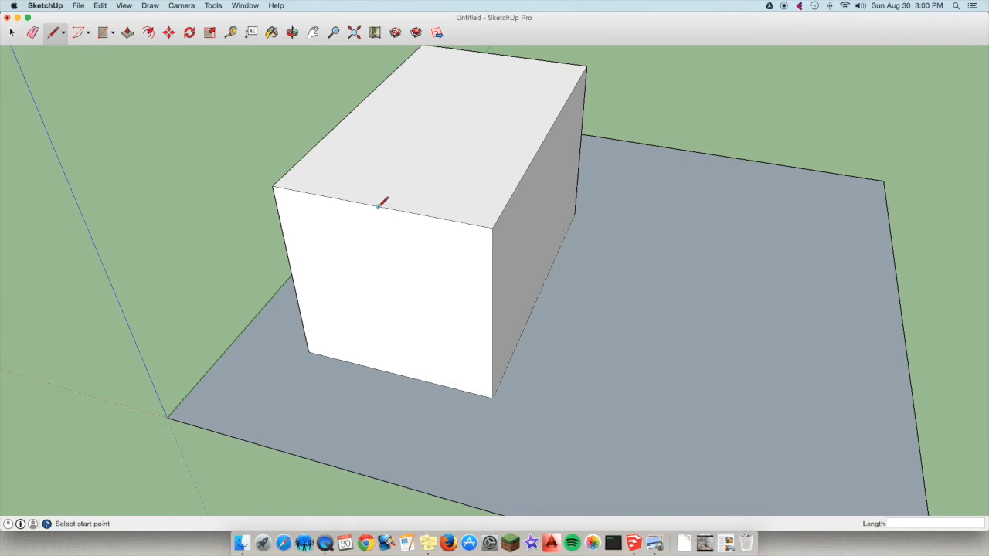
scroll(378, 204, "down", 1)
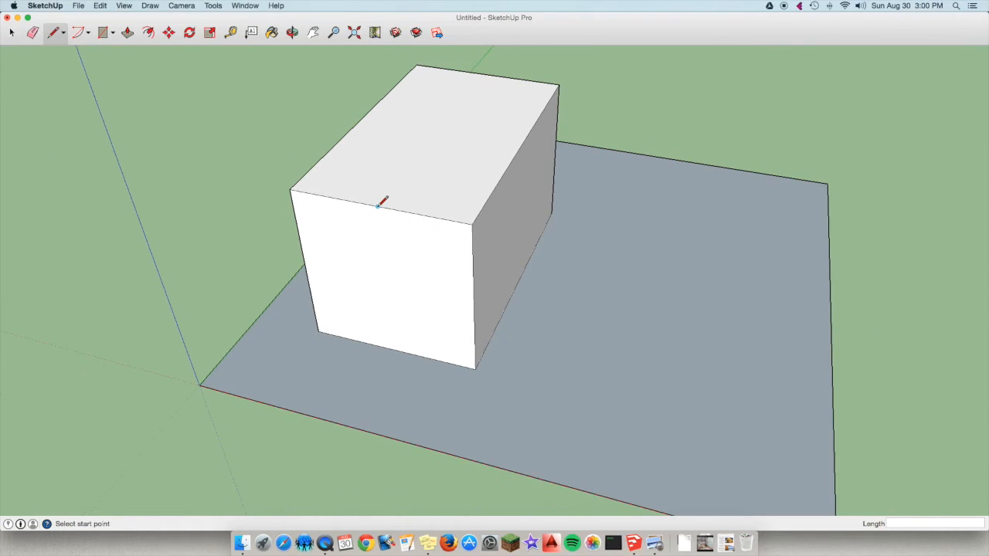
left_click(378, 205)
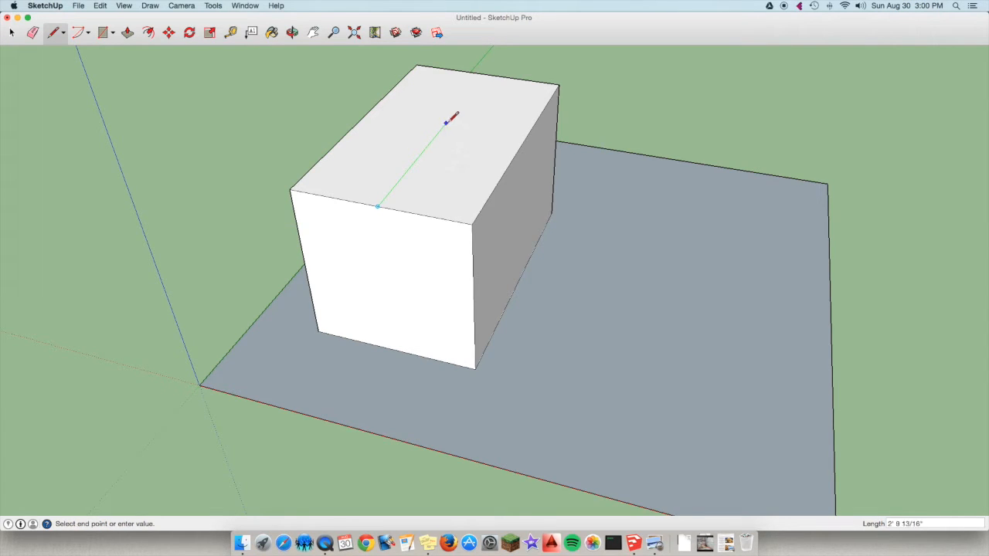
left_click(486, 75)
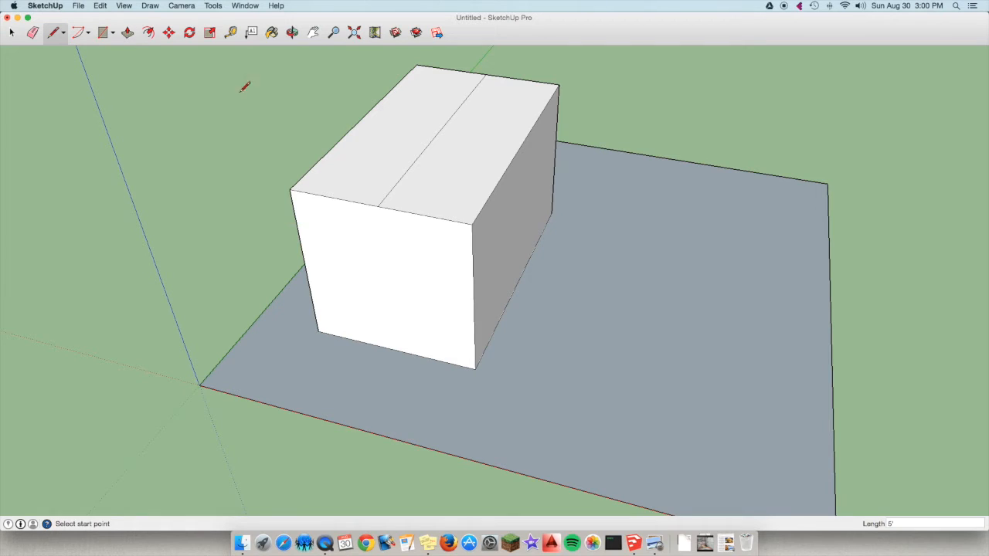
left_click(356, 37)
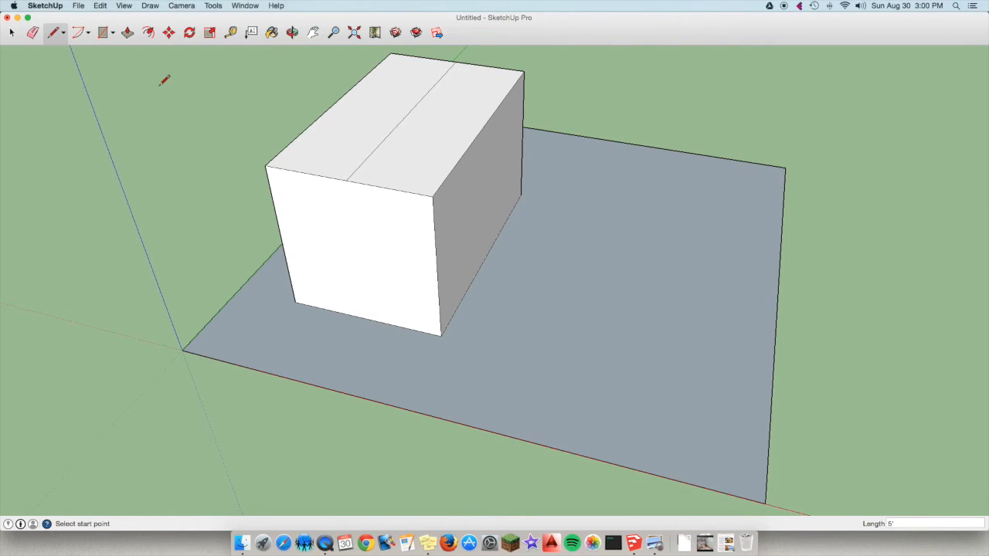
Try to move the centre line on the box's top by 18" to form a gable roof.
left_click(169, 33)
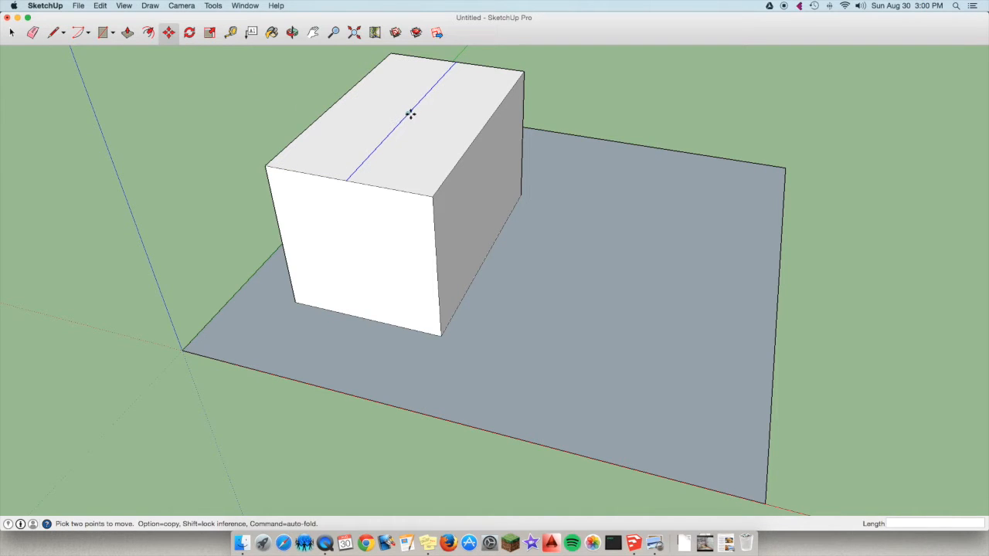
scroll(409, 114, "up", 5)
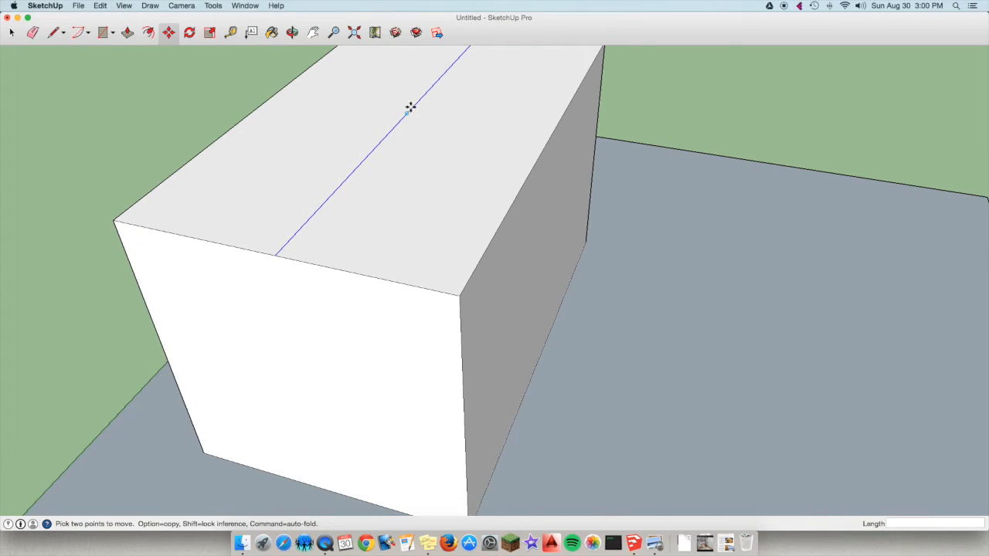
scroll(405, 113, "down", 5)
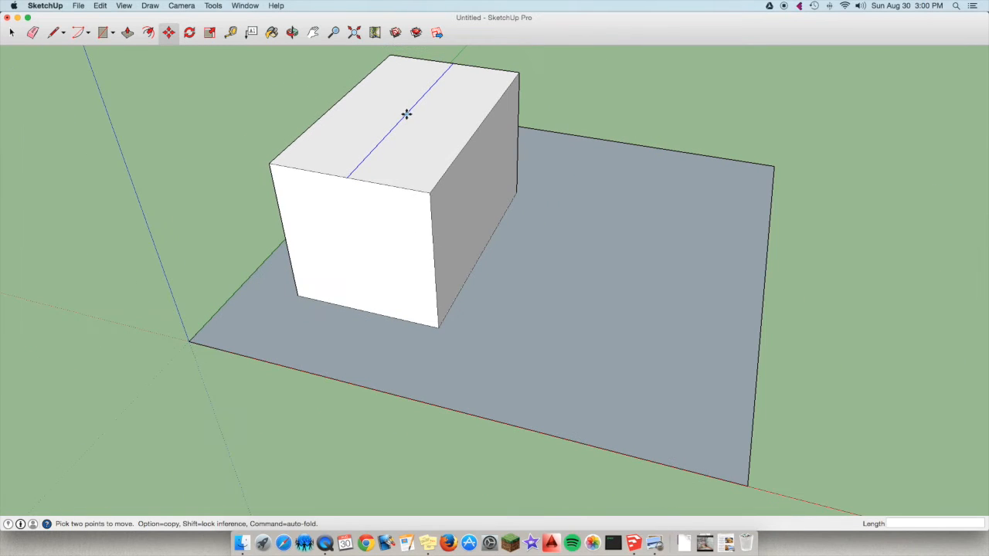
left_click_drag(407, 112, 414, 85)
scroll(407, 73, "up", 2)
scroll(401, 74, "down", 5)
scroll(396, 79, "up", 3)
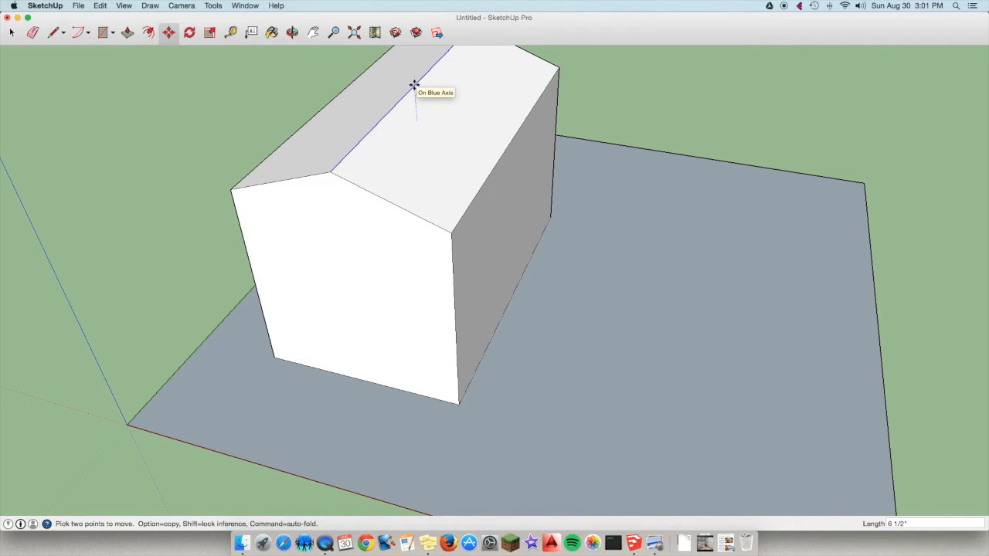
mouse_move(414, 85)
left_mouse_down()
mouse_move(366, 79)
mouse_move(407, 81)
left_mouse_up()
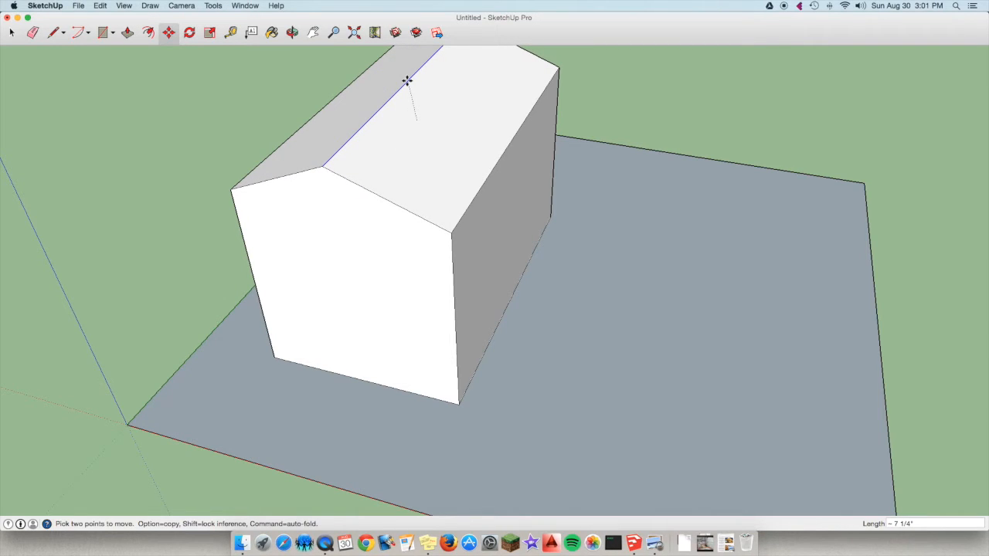
mouse_move(407, 80)
left_mouse_down()
mouse_move(410, 67)
mouse_move(400, 106)
mouse_move(407, 72)
left_mouse_up()
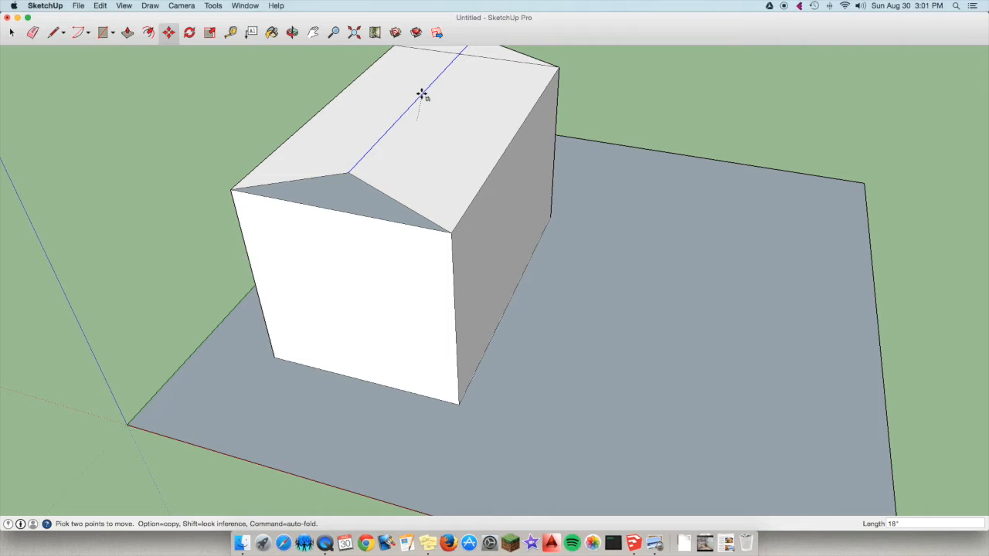
left_click(421, 94)
Orbit around the folded roof to check its shape, and undo the centre line's move.
scroll(320, 104, "down", 5)
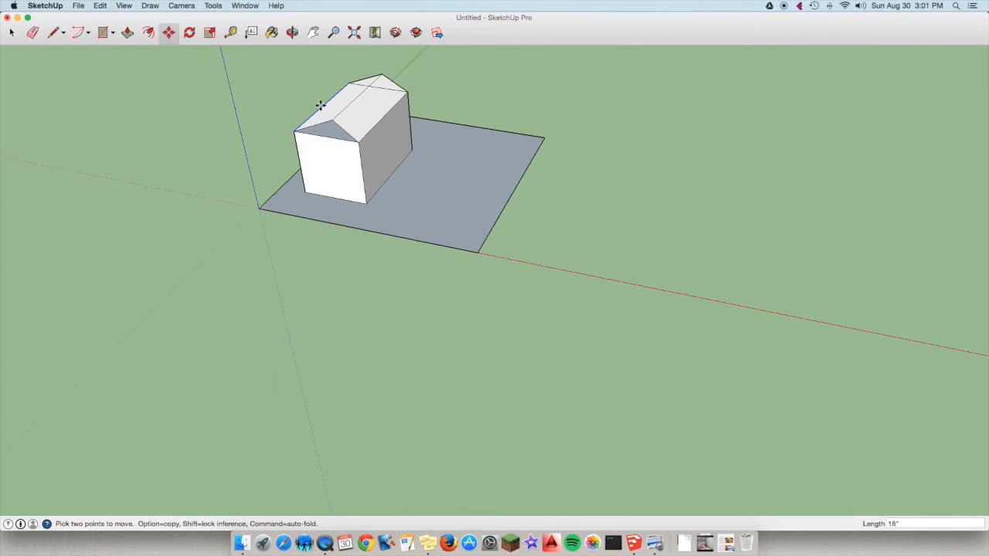
left_click(292, 32)
left_click_drag(401, 170, 585, 123)
left_click_drag(383, 125, 467, 147)
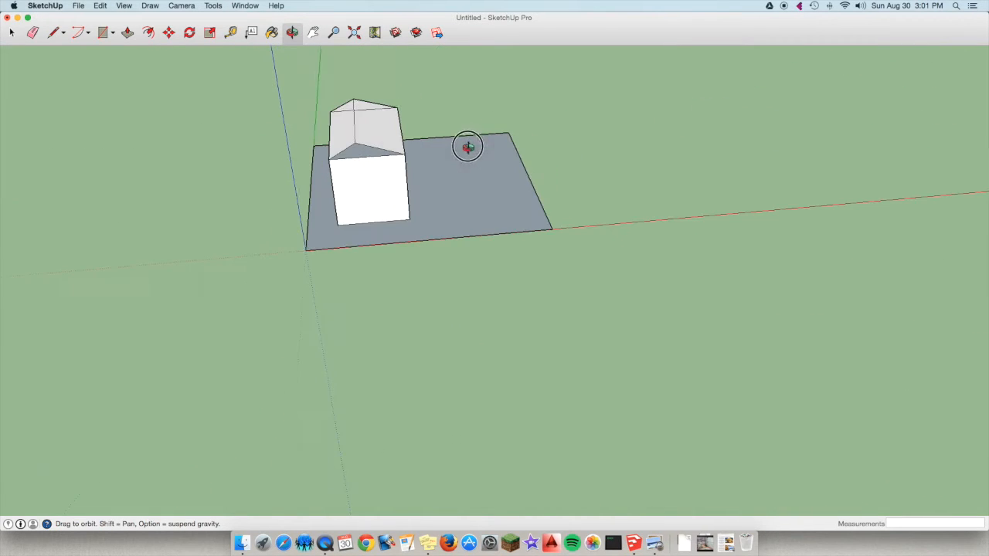
key("super+z")
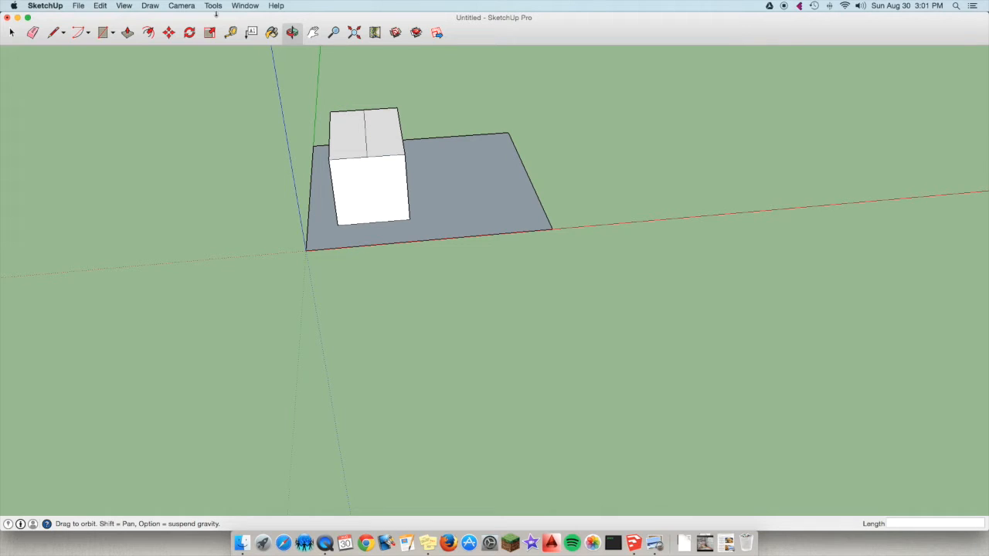
Try again to raise the top's centre line with the Move tool, restarting after a drift along the green axis.
left_click(168, 32)
scroll(364, 133, "up", 5)
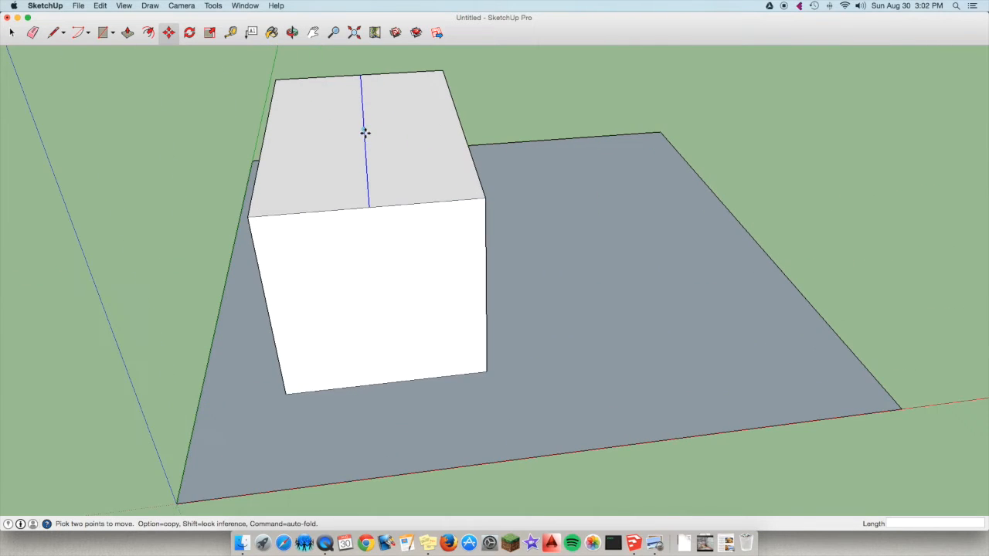
left_click(363, 126)
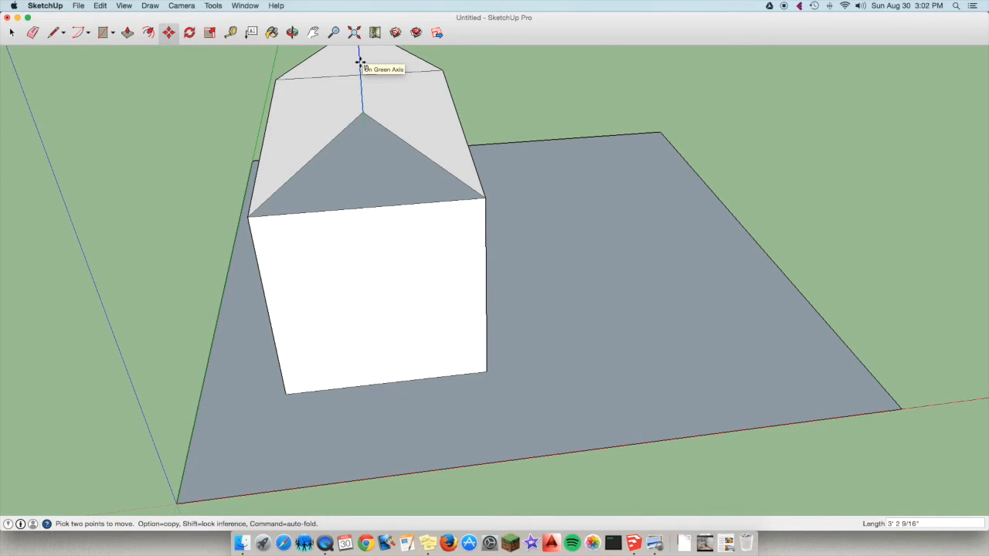
key("Escape")
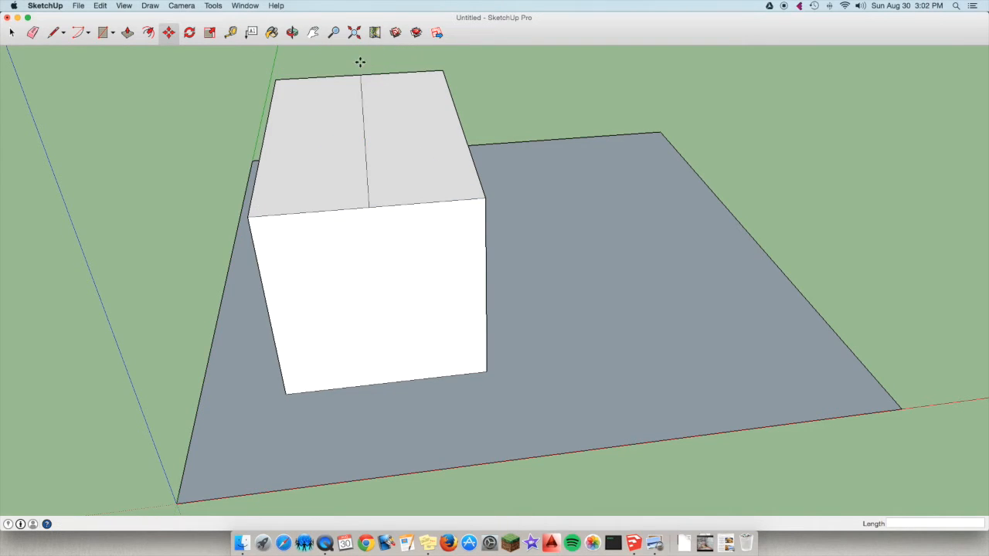
left_click(364, 131)
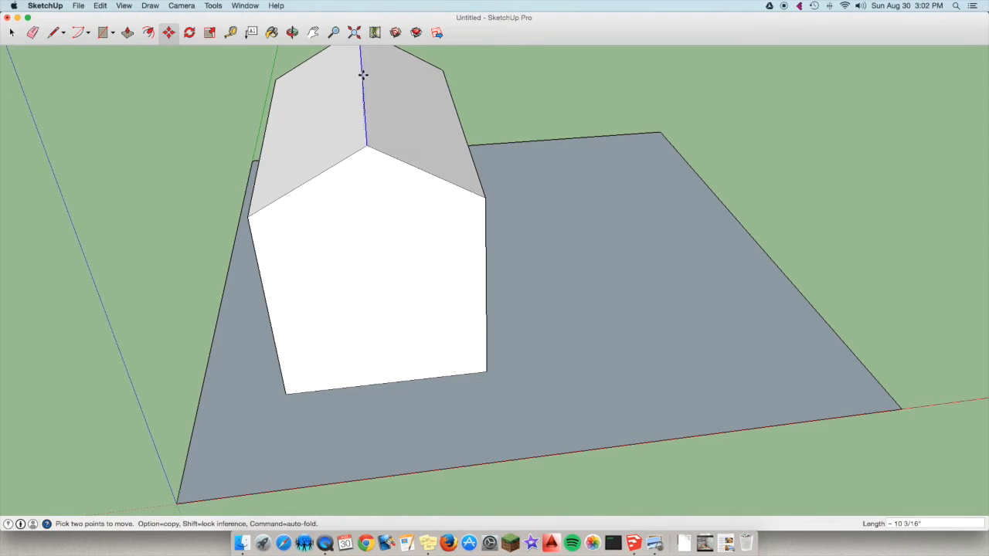
left_click(315, 51)
Orbit to a corner view of the box, undo the last action and redo the drawn centre line.
left_click(292, 32)
left_click_drag(332, 47, 247, 98)
key("super+z")
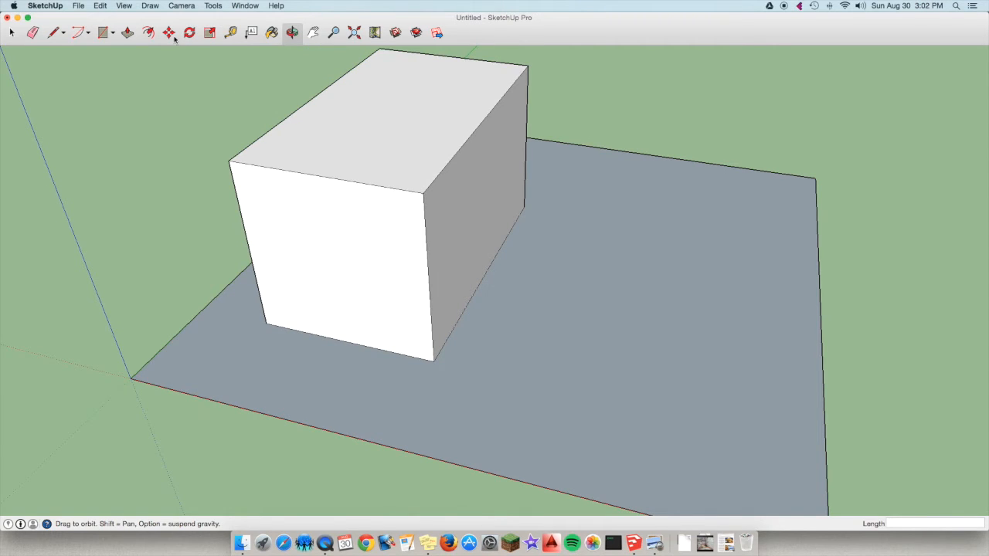
left_click(108, 6)
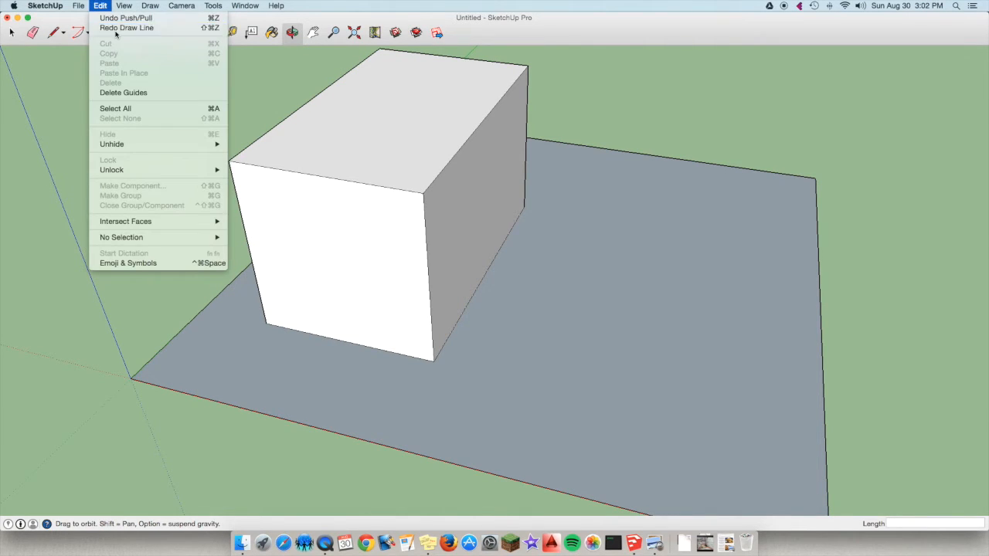
left_click(121, 27)
Move the top's centre line up 18" along the blue axis to form a gable roof, and show the whole model.
left_click(168, 32)
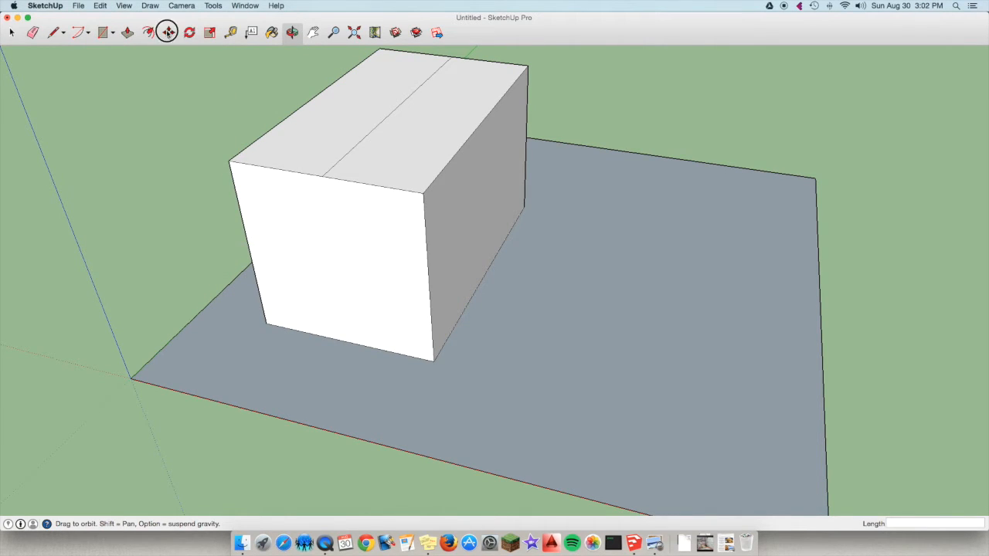
left_click(397, 106)
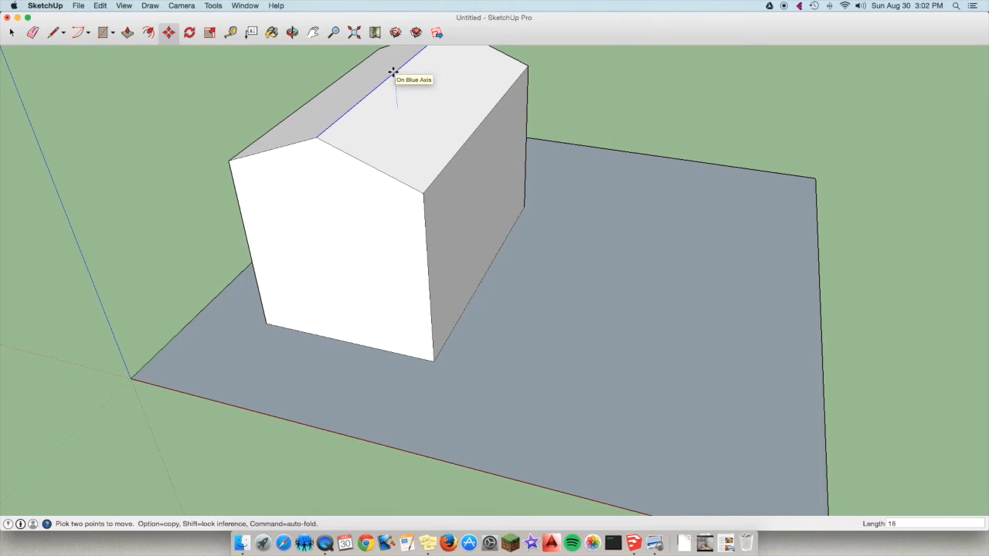
type("18\"")
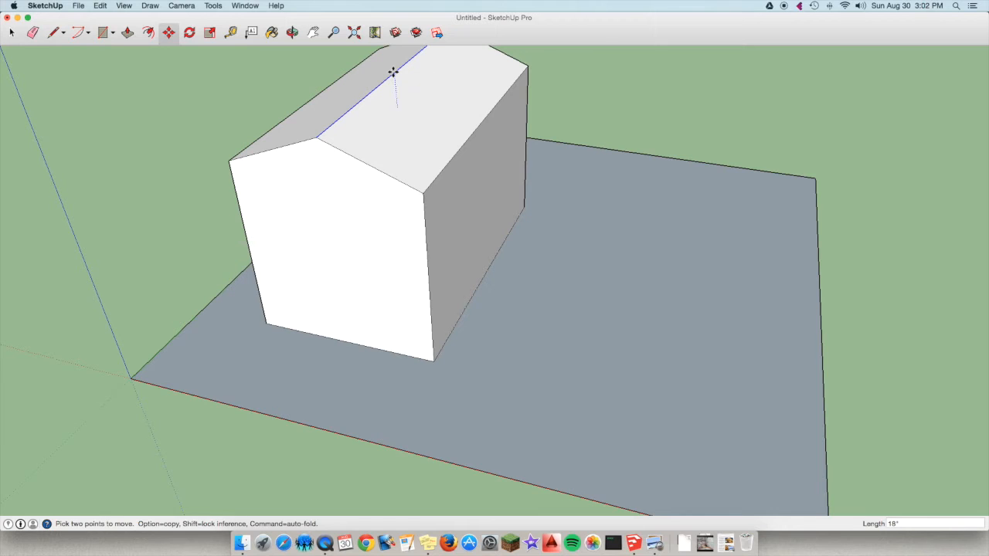
key("Return")
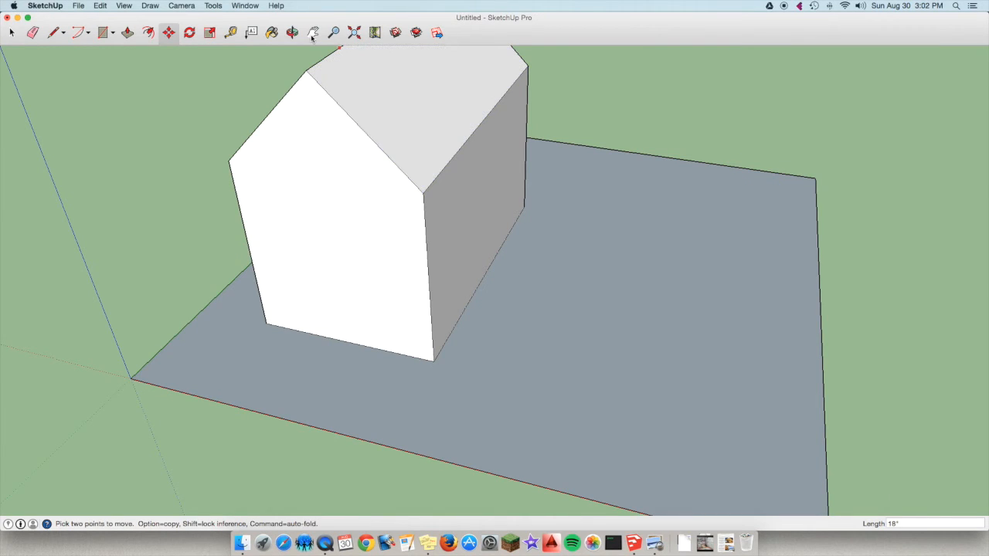
left_click(354, 33)
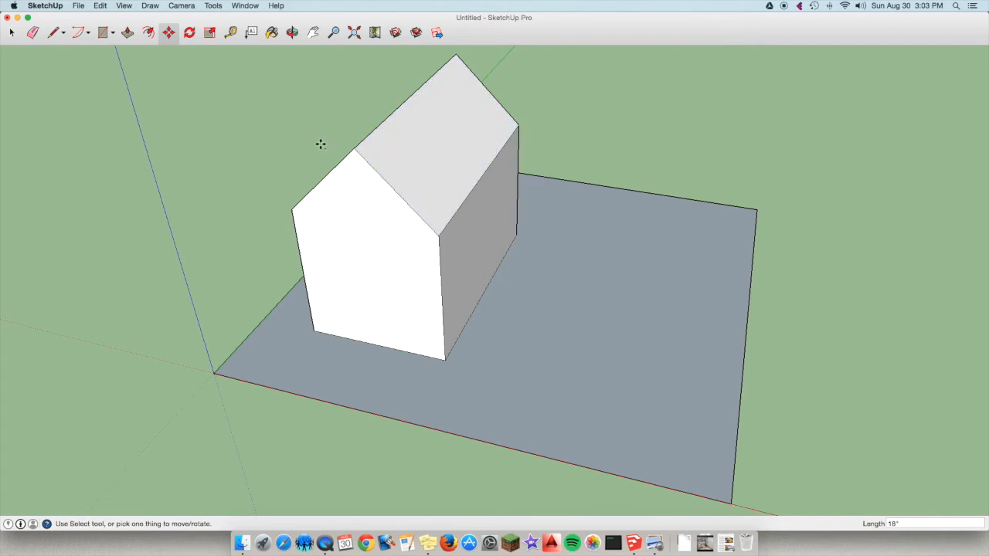
Push/Pull the roof slope facing the open part of the base outward by 4".
left_click(129, 34)
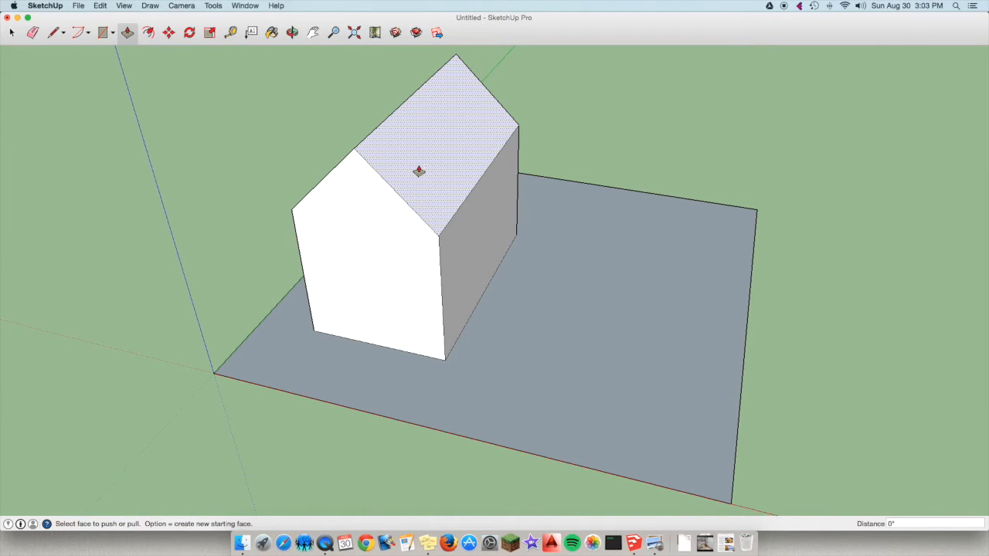
left_click(417, 171)
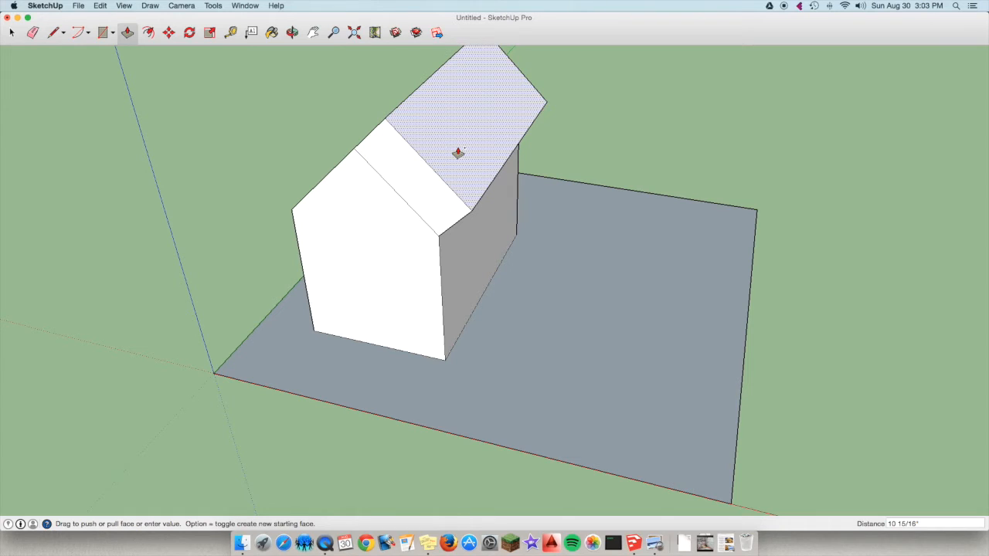
type("4")
key("Return")
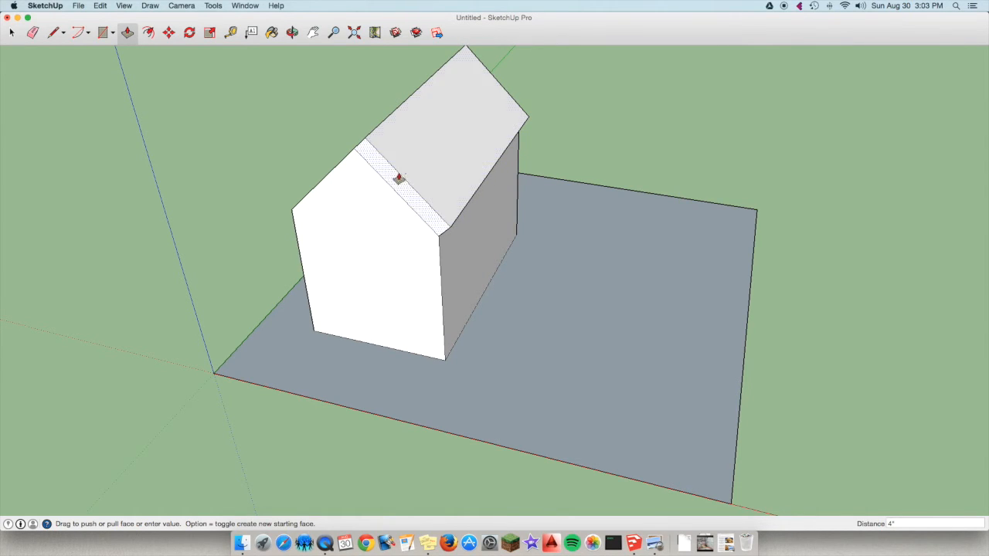
Push/Pull the opposite roof slope outward by 4" and orbit to face the gable end.
left_click(293, 32)
left_click_drag(265, 126, 541, 133)
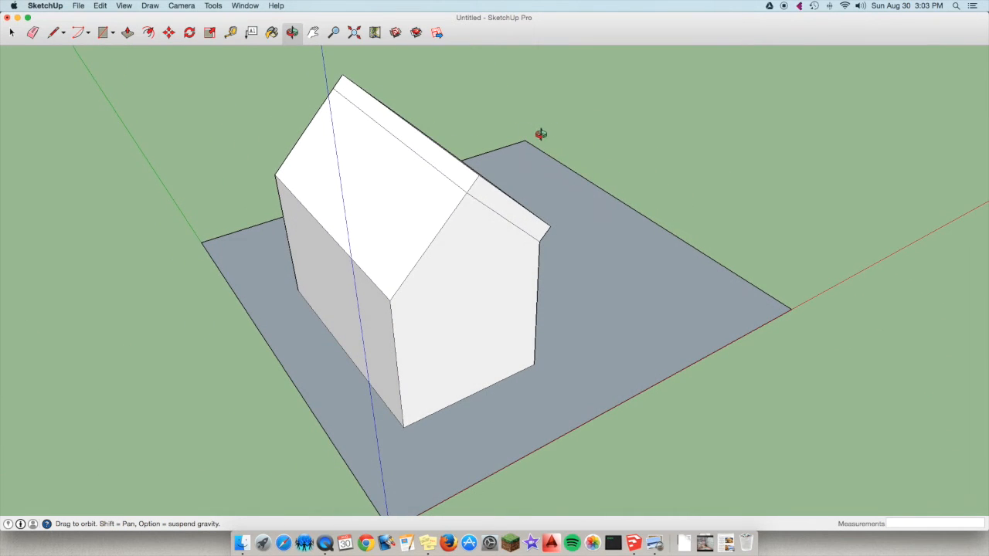
left_click(129, 32)
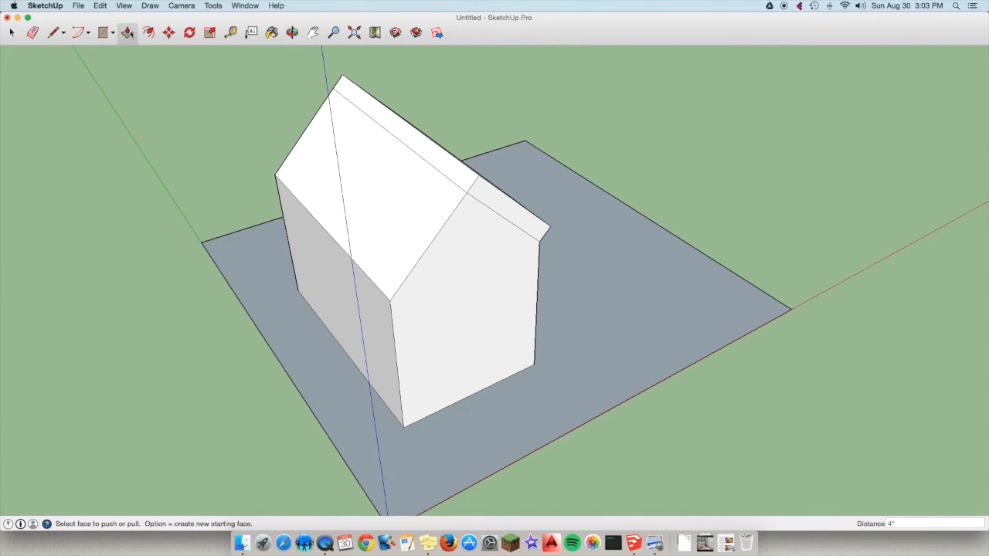
left_click(420, 214)
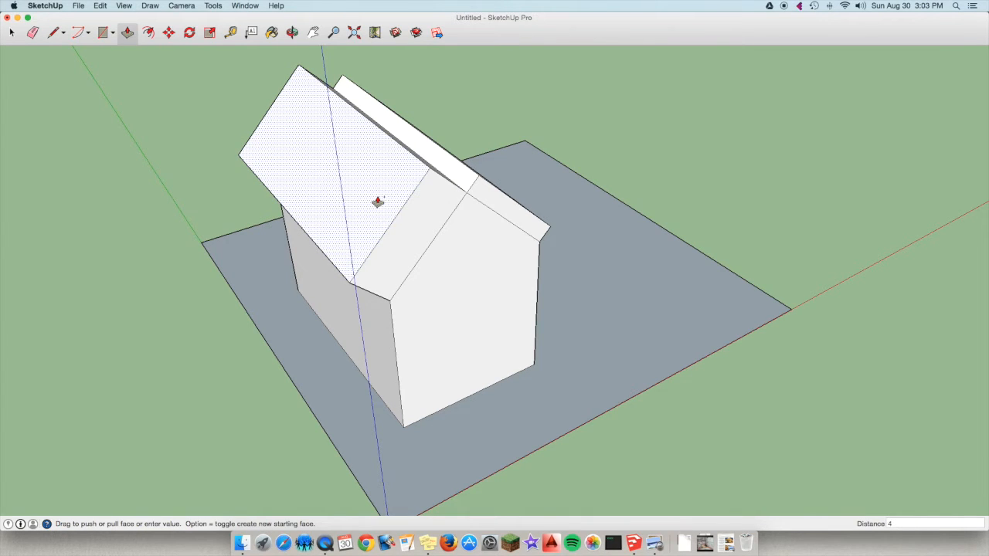
type("4")
key("Return")
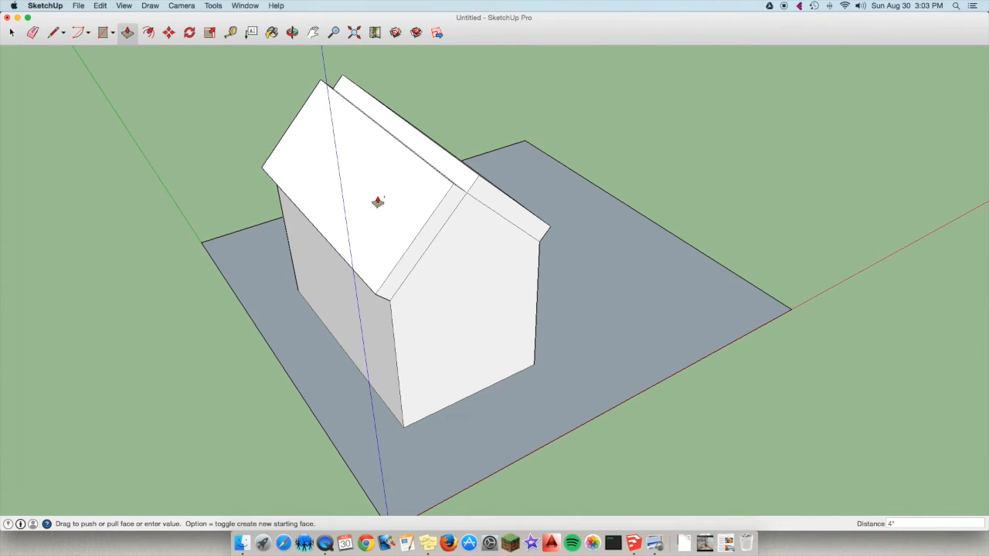
left_click(293, 32)
left_click_drag(487, 216, 371, 183)
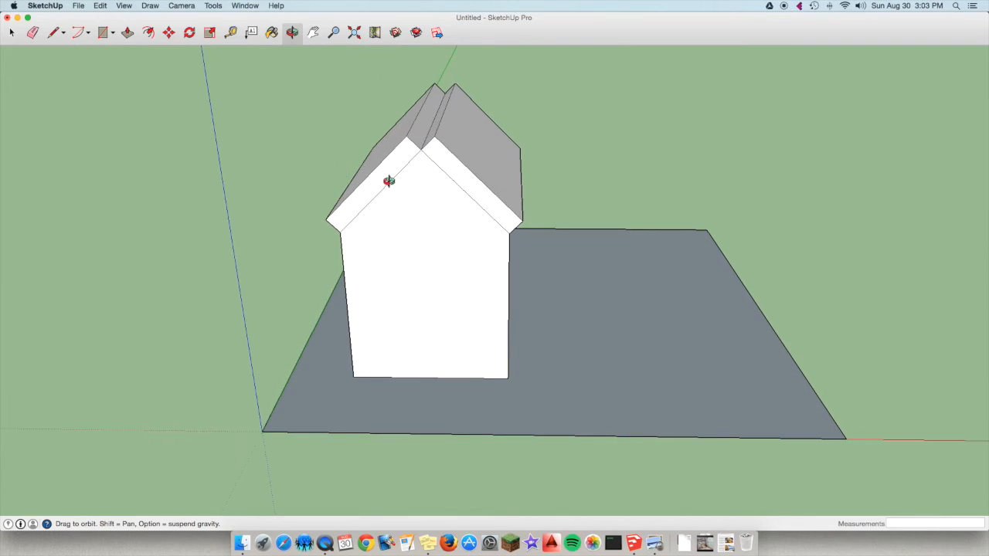
Push/Pull the narrow face inside the roof's ridge notch across to the opposite slope's upper edge, closing the gap along the ridge.
scroll(389, 180, "up", 5)
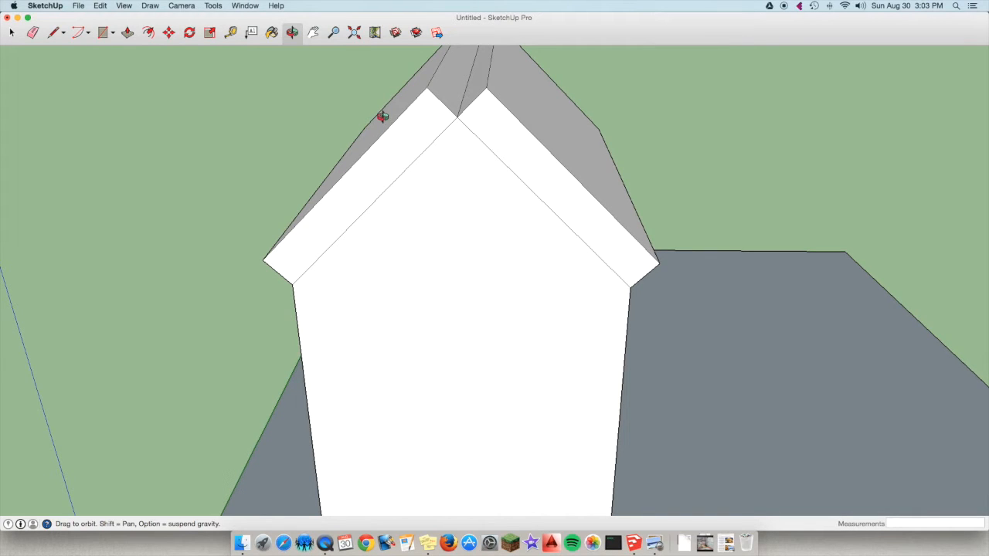
scroll(420, 146, "down", 5)
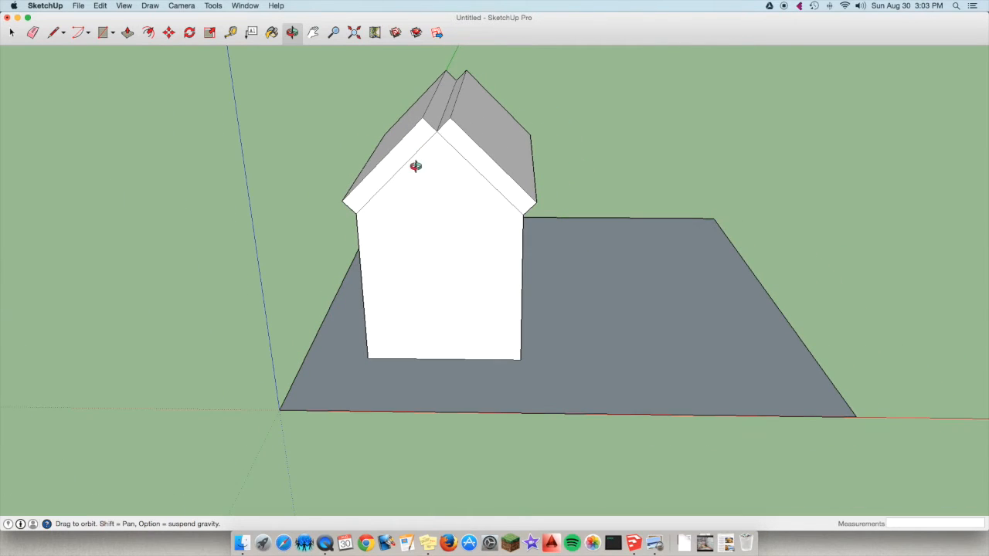
left_click_drag(441, 149, 539, 159)
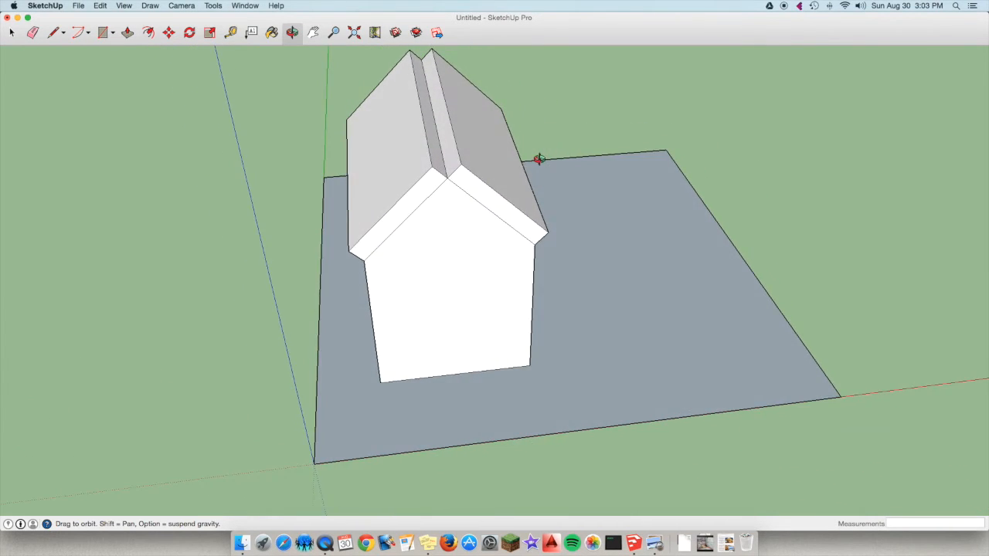
left_click(128, 33)
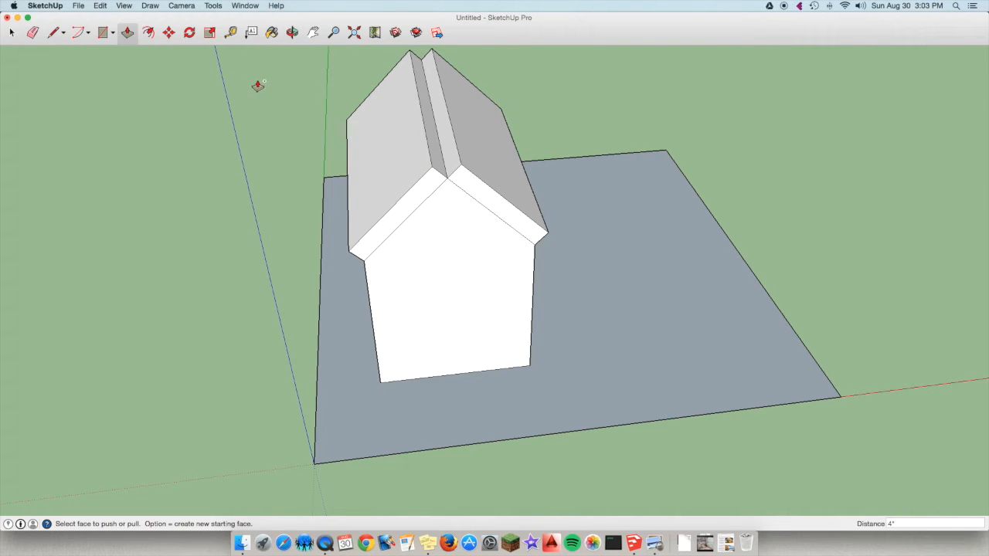
scroll(441, 124, "up", 3)
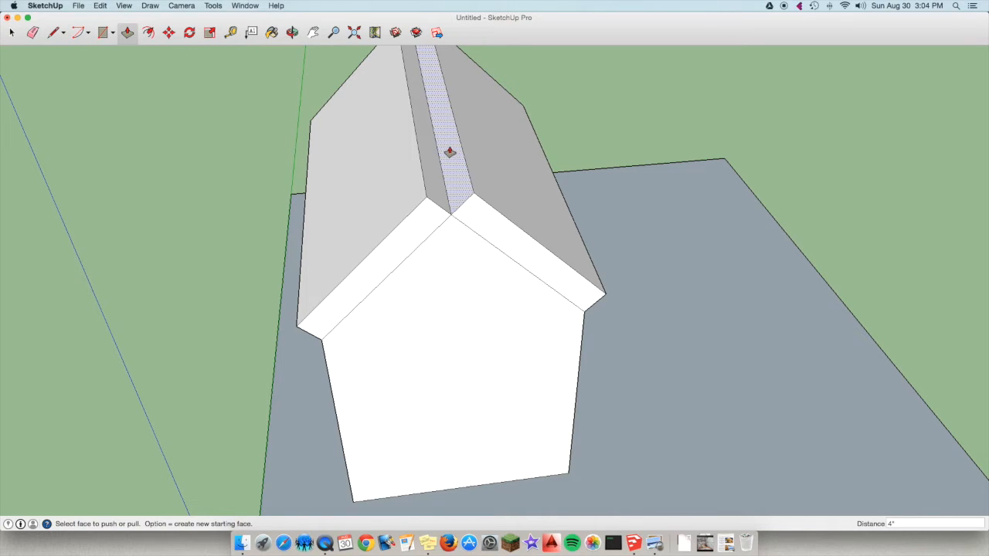
left_click(453, 148)
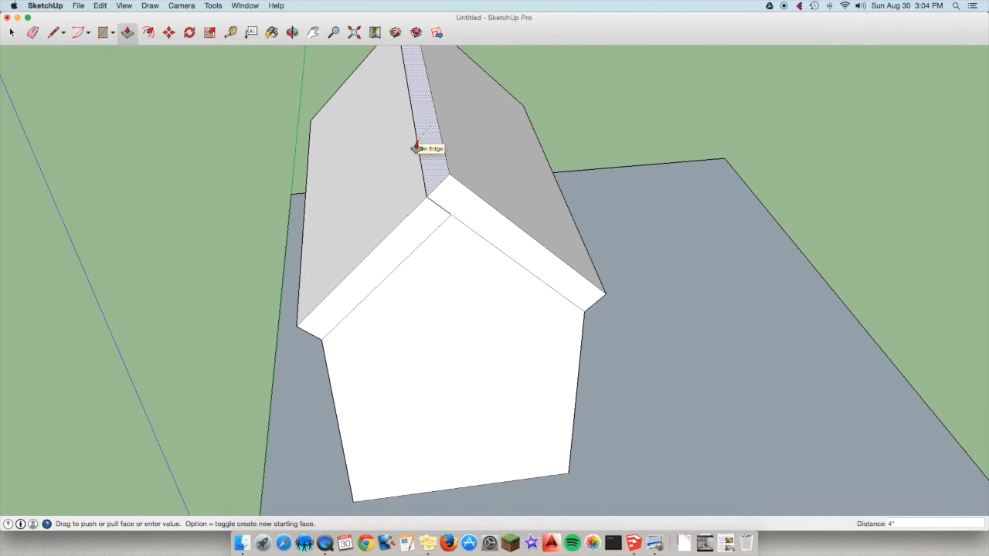
scroll(415, 147, "up", 4)
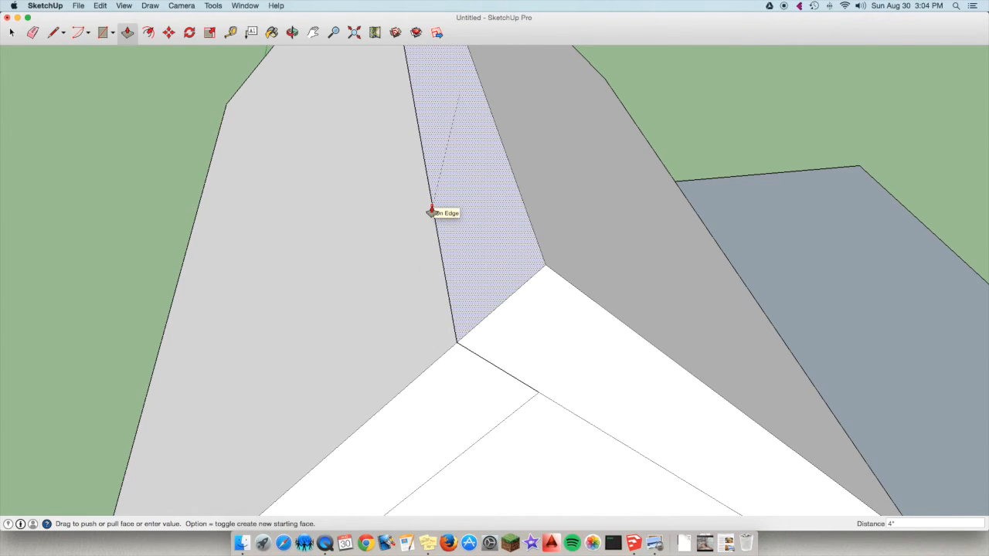
left_click(433, 210)
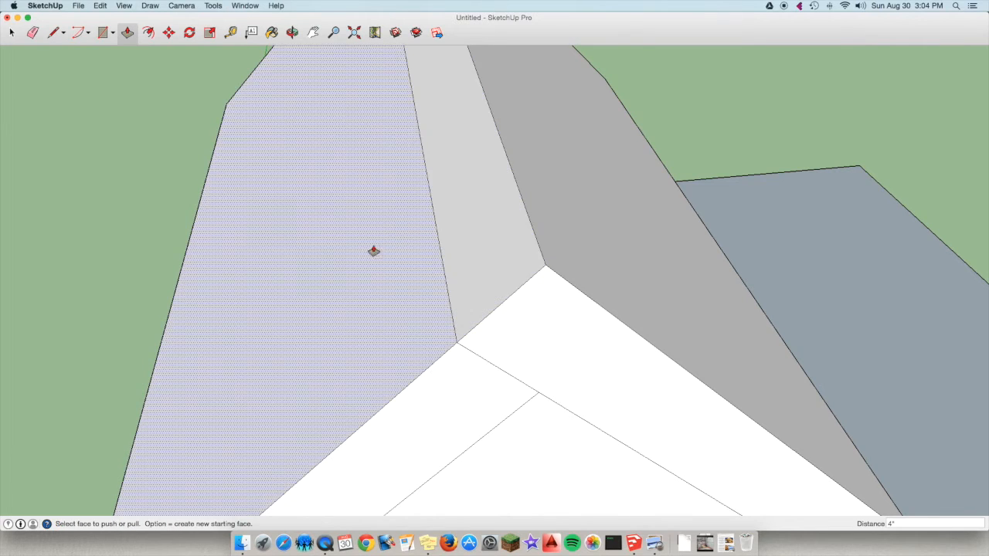
Erase the leftover seam lines beside the ridge on the roof slope and on both gable ends.
scroll(364, 256, "down", 5)
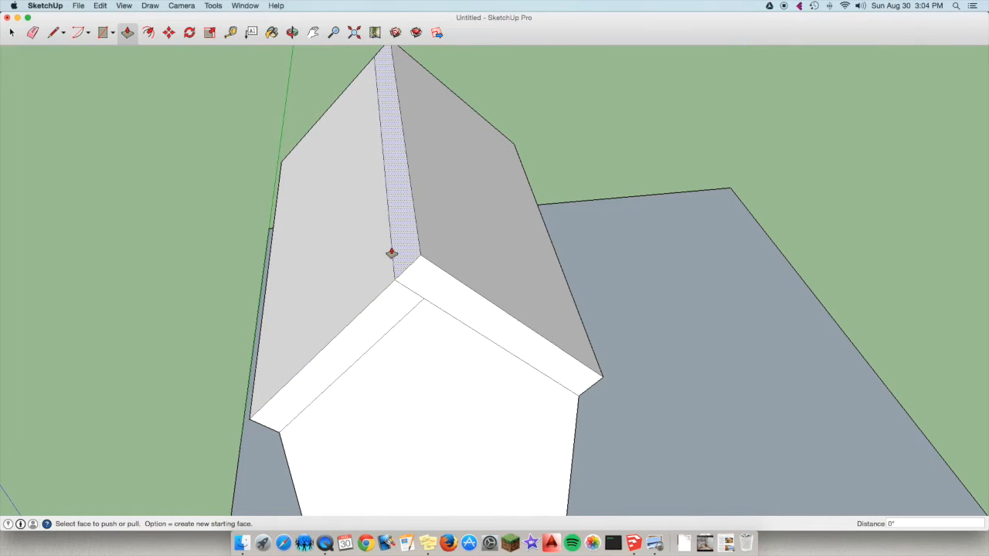
left_click(33, 32)
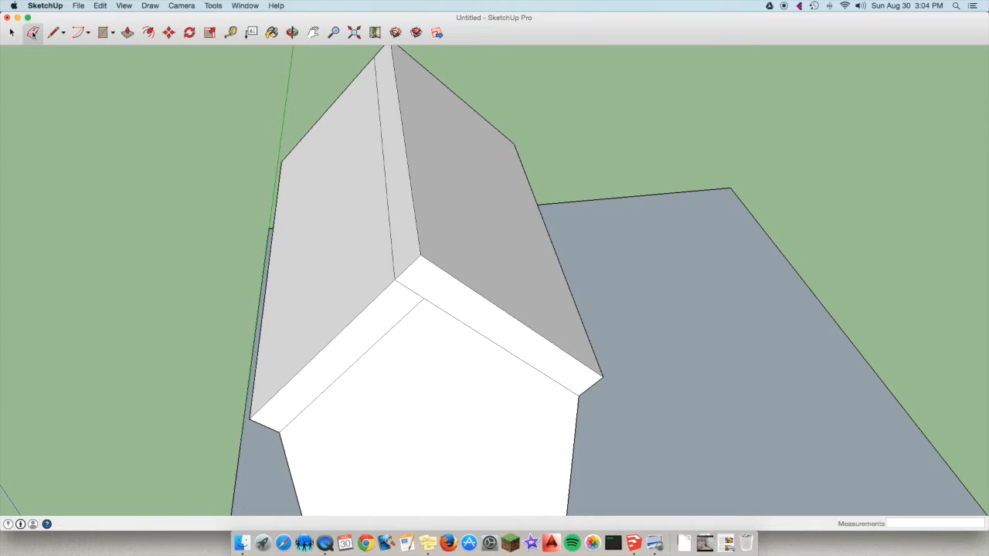
left_click(392, 198)
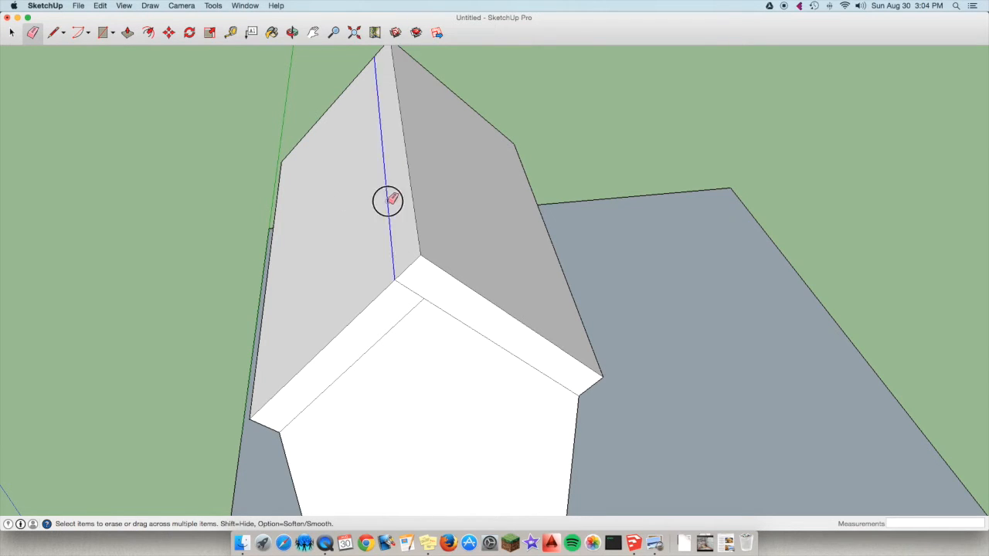
left_click(412, 288)
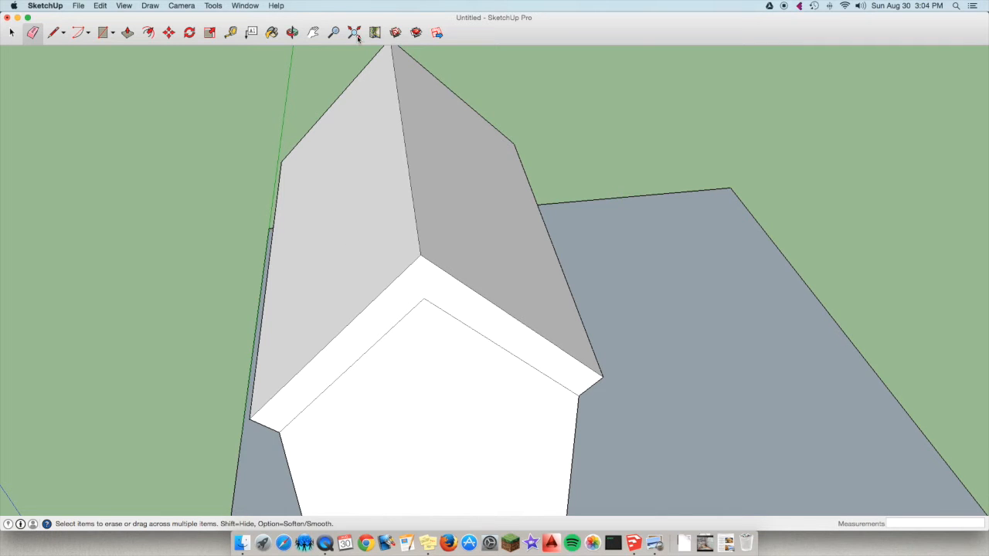
left_click(293, 34)
mouse_move(481, 135)
left_mouse_down()
mouse_move(530, 207)
mouse_move(559, 216)
mouse_move(441, 204)
mouse_move(458, 205)
left_mouse_up()
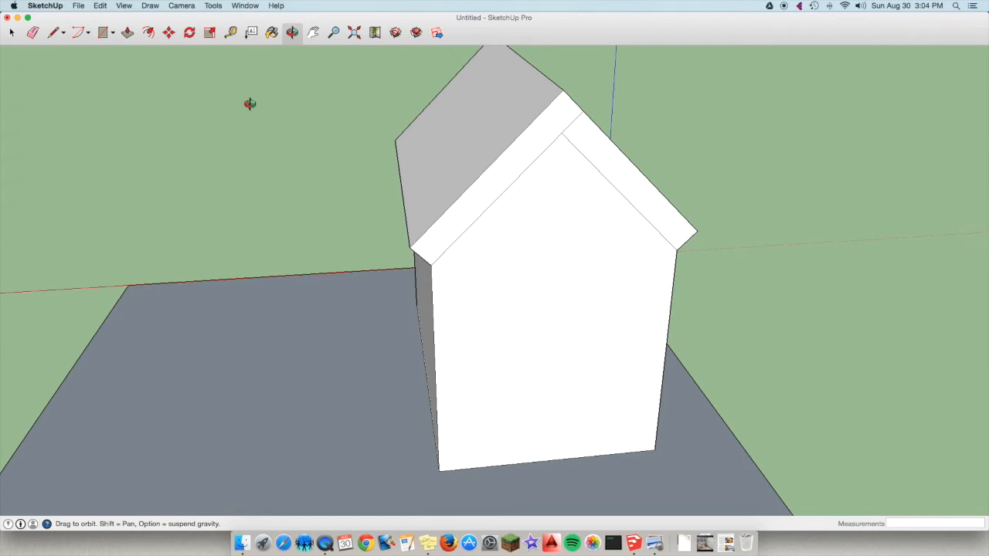
left_click(33, 35)
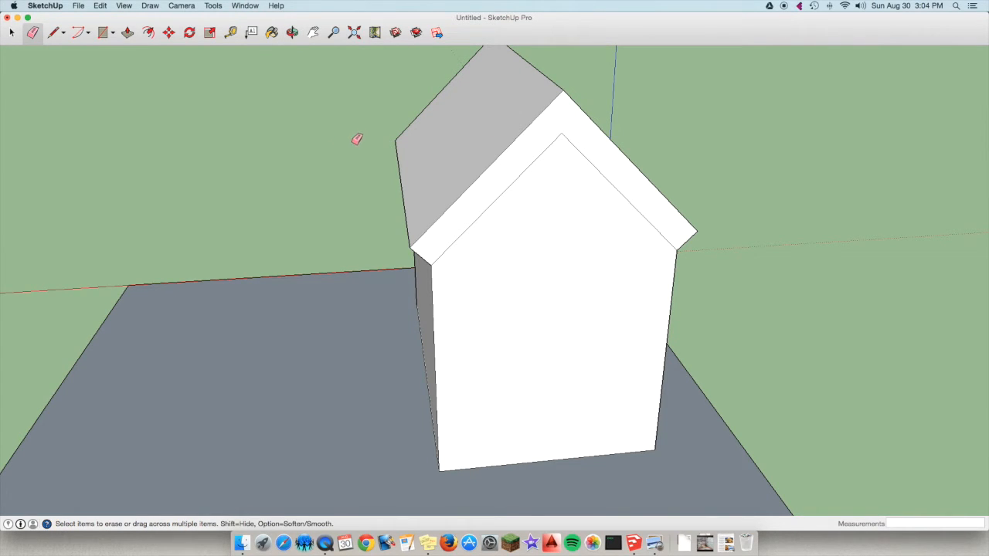
Push/Pull the roof's end face on the back gable outward by 4" to form an overhang.
left_click(127, 32)
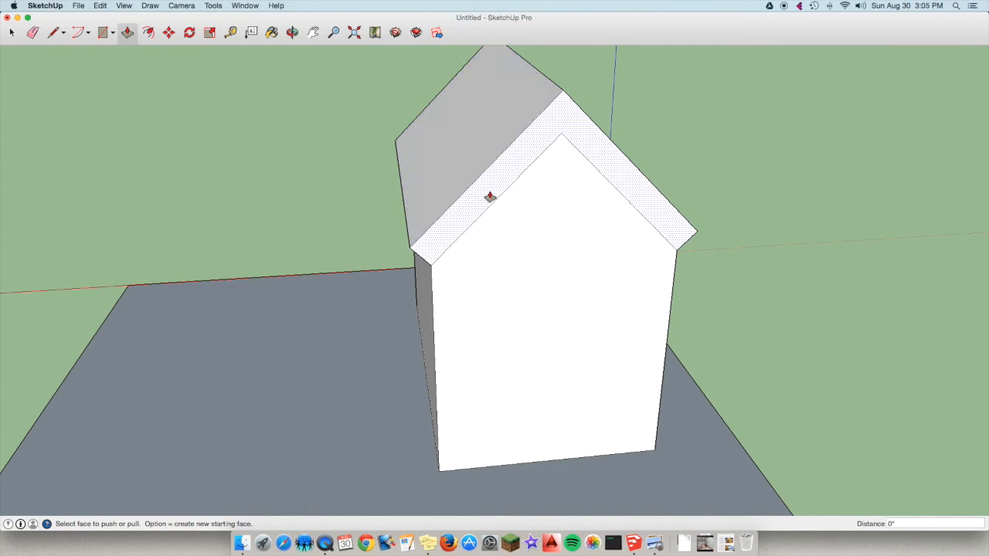
left_click(490, 197)
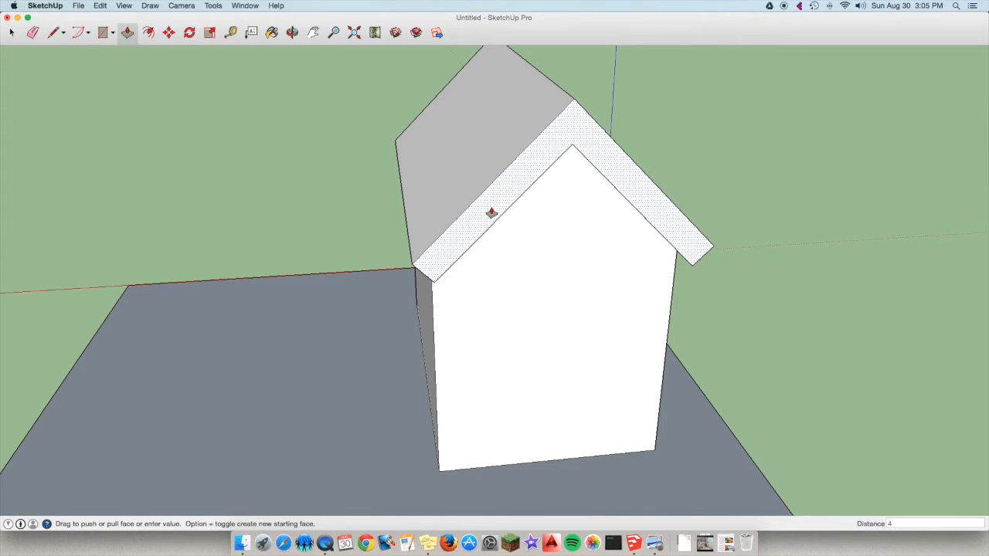
key("Return")
Push/Pull the roof's end face on the front gable outward by 4" to form a matching overhang.
left_click(293, 33)
left_click_drag(468, 291, 368, 205)
left_click(126, 33)
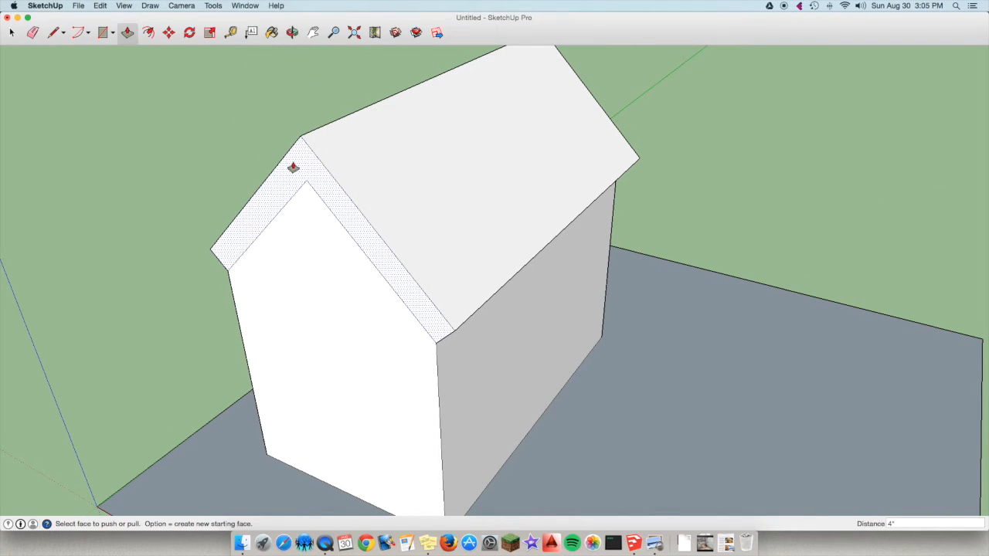
left_click_drag(295, 165, 213, 226)
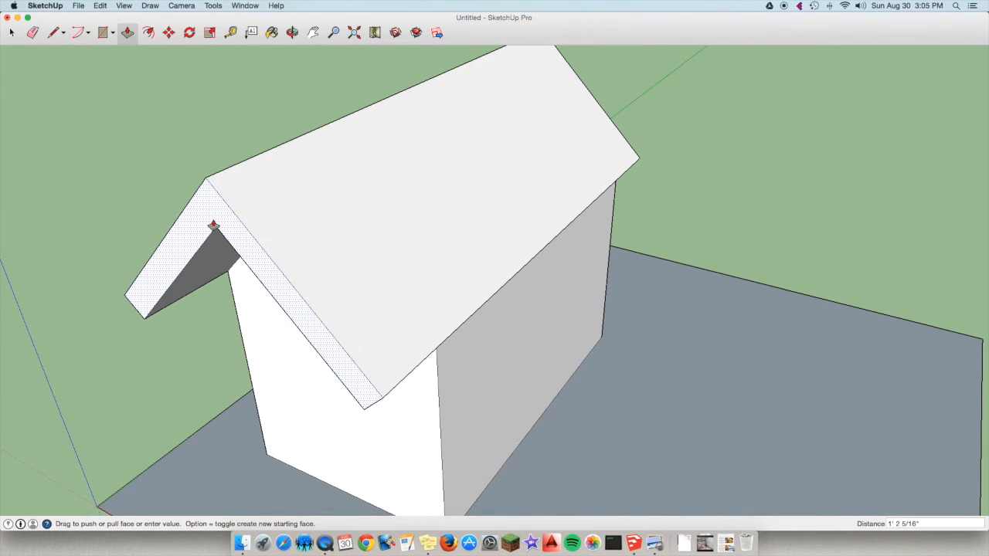
type("4\"")
key("Return")
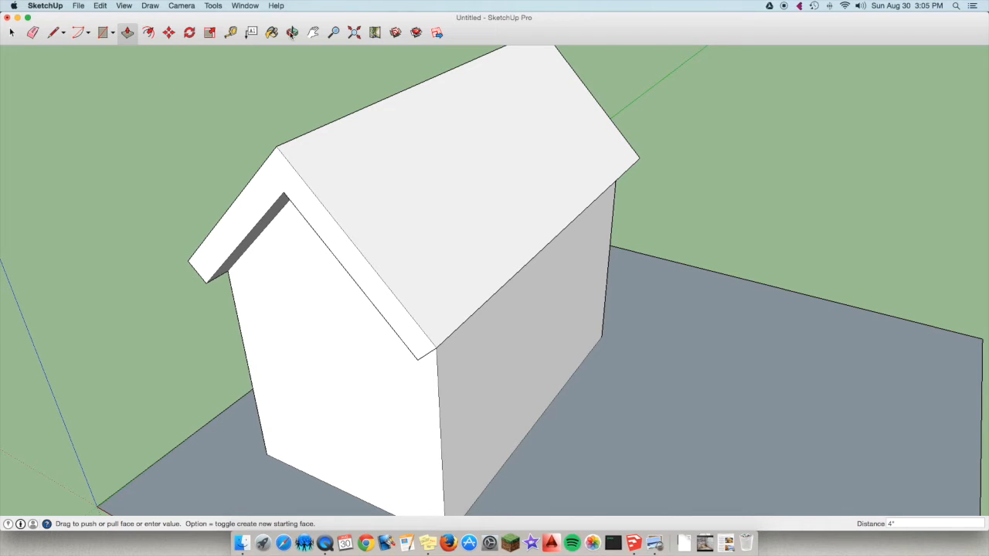
Draw a door rectangle about 2' 3/4" by 2' 5 3/4" on the front gable wall, starting from its bottom edge.
left_click(294, 33)
left_click_drag(225, 322, 464, 393)
scroll(482, 294, "down", 5)
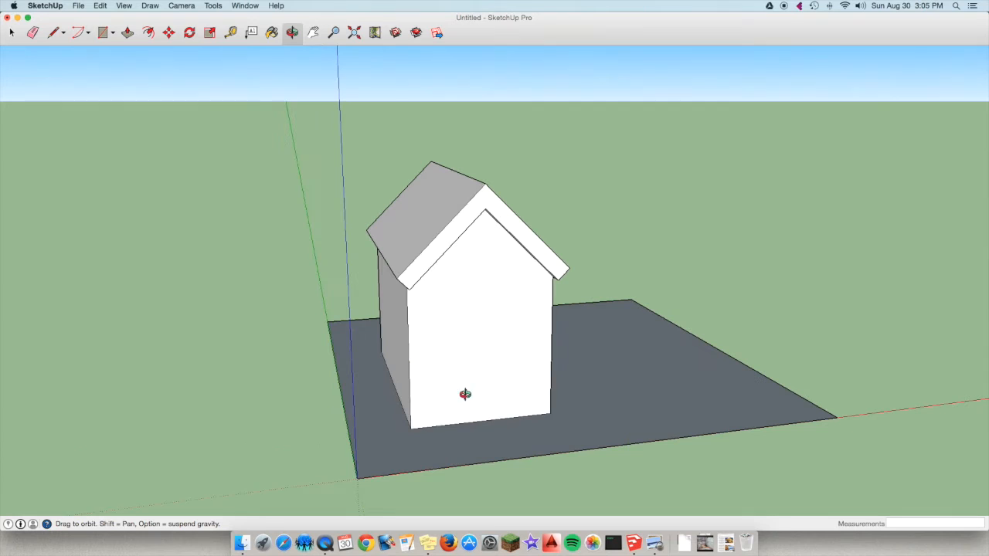
left_click(113, 35)
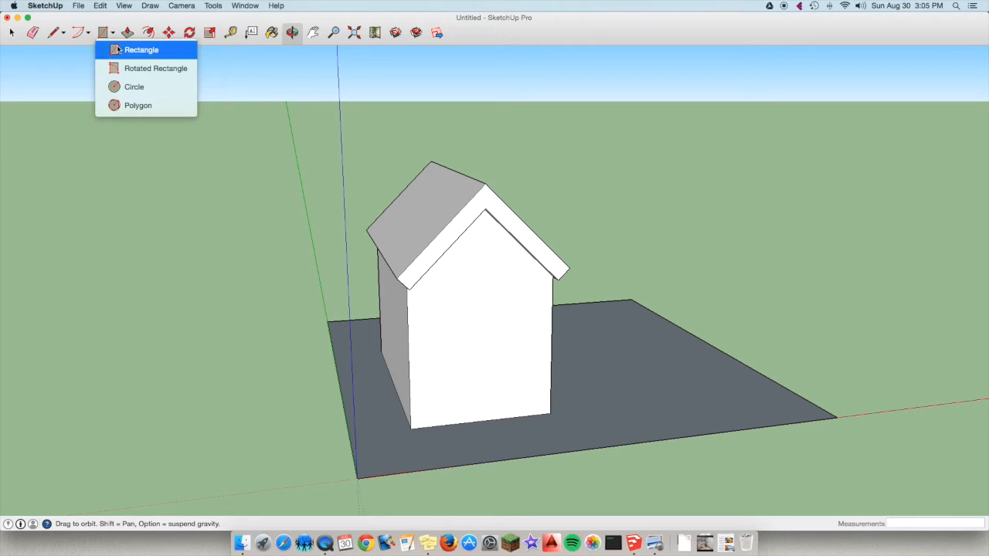
left_click(123, 49)
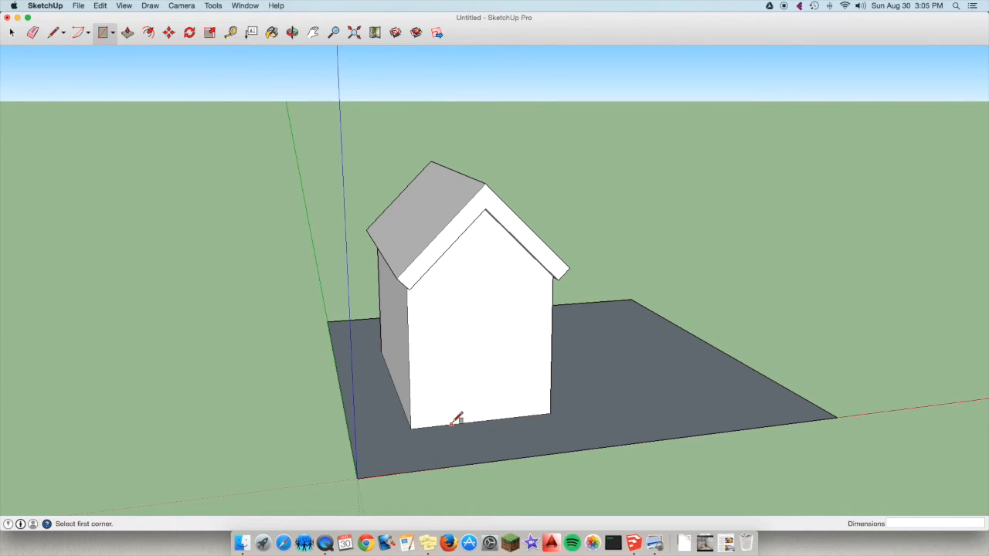
scroll(459, 415, "up", 3)
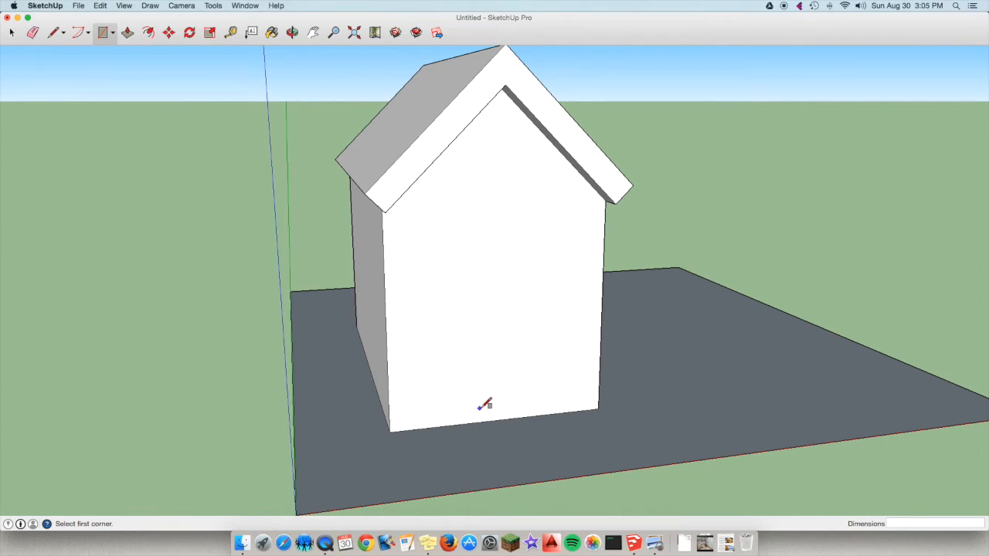
left_click(425, 428)
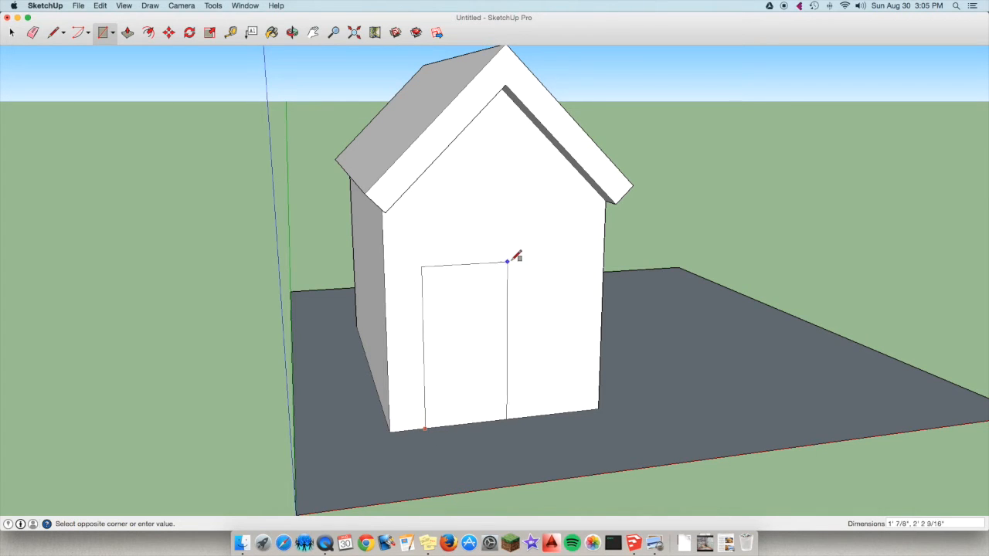
left_click(573, 241)
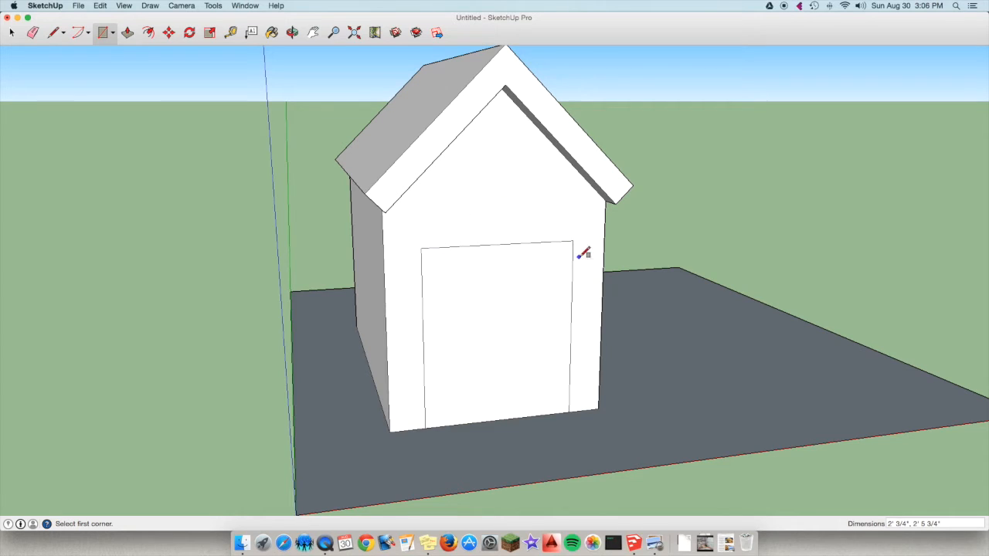
left_click(84, 34)
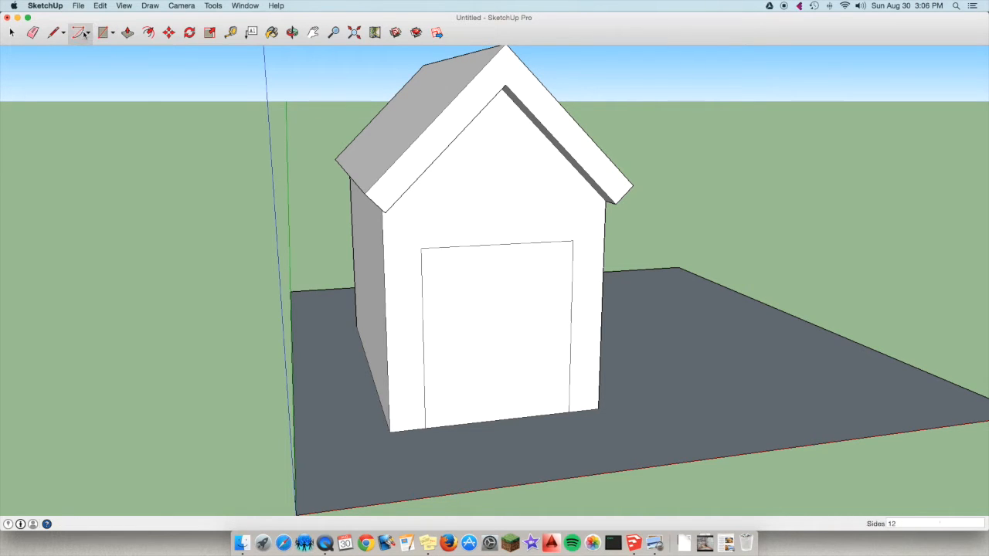
left_click(84, 34)
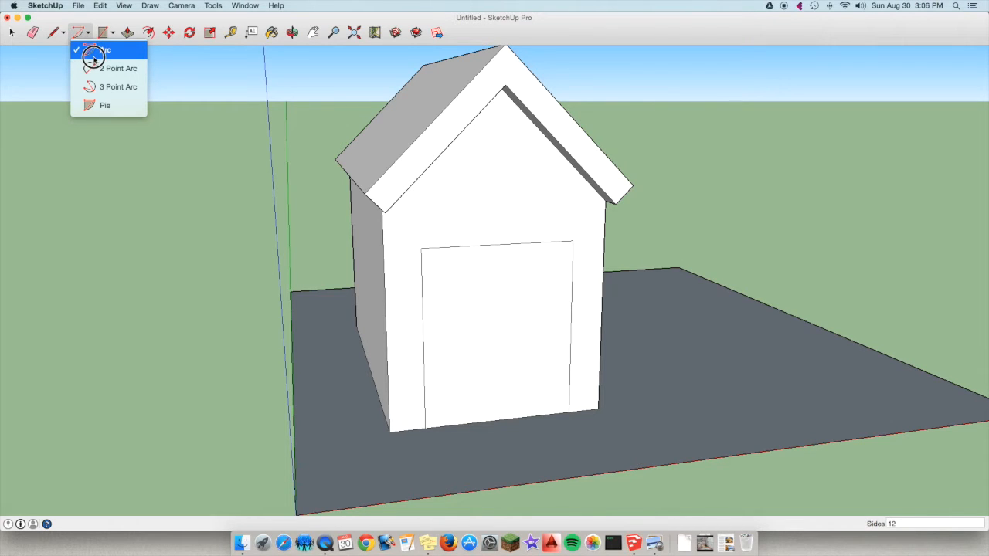
left_click(94, 53)
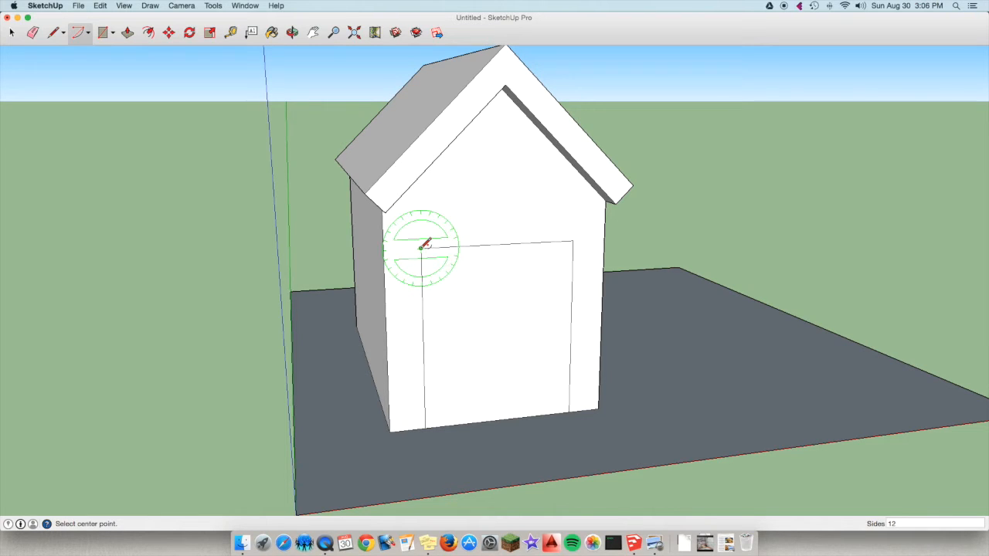
left_click(421, 248)
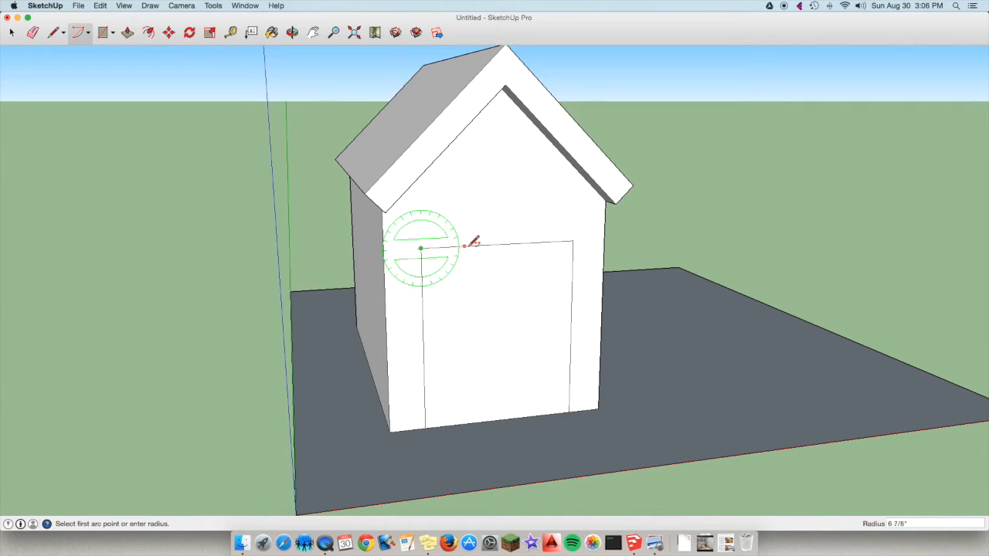
left_click(573, 241)
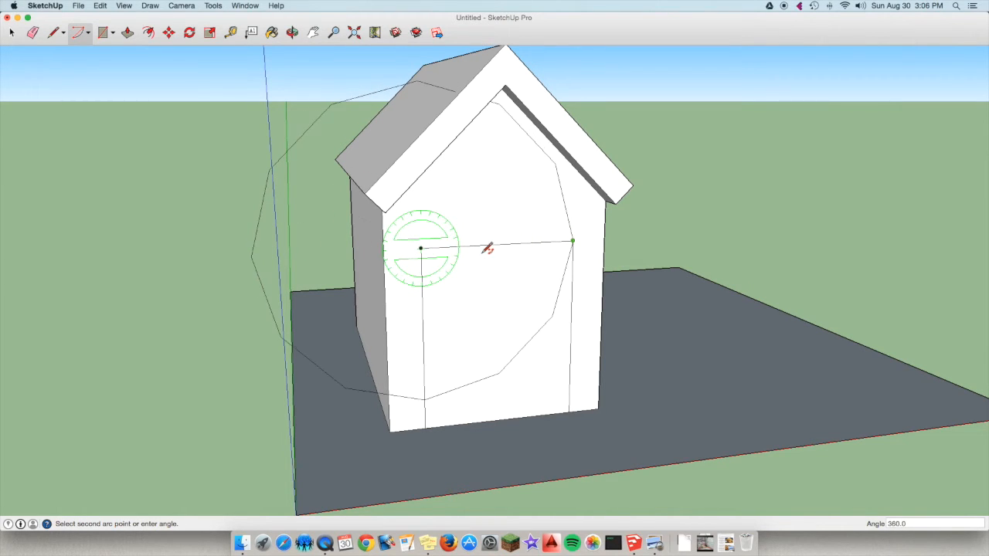
key("Escape")
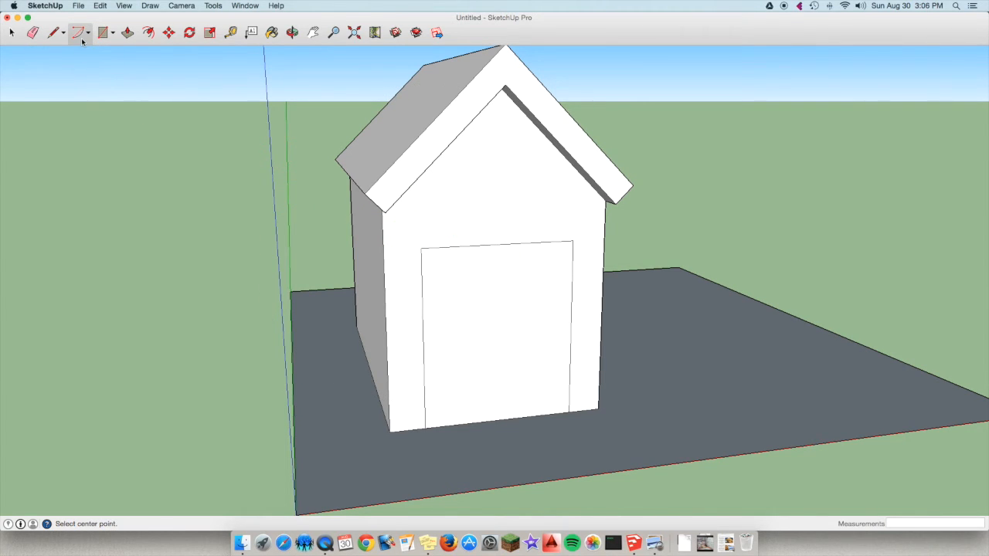
Draw a 2 Point Arc between the door rectangle's upper corners, bulging upward about 1' 7/16" as a half circle.
left_click(82, 39)
left_click_drag(82, 39, 129, 72)
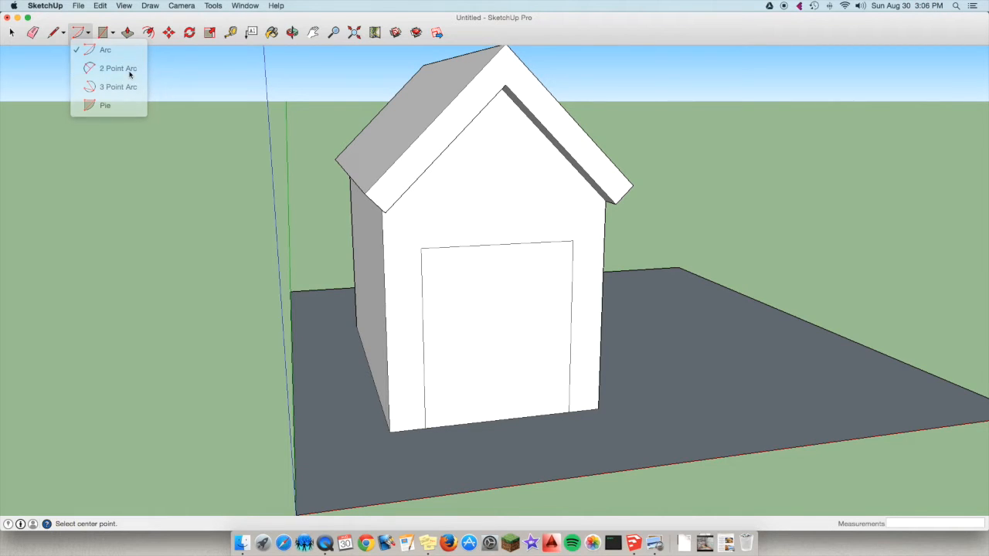
left_click(421, 248)
left_click(573, 240)
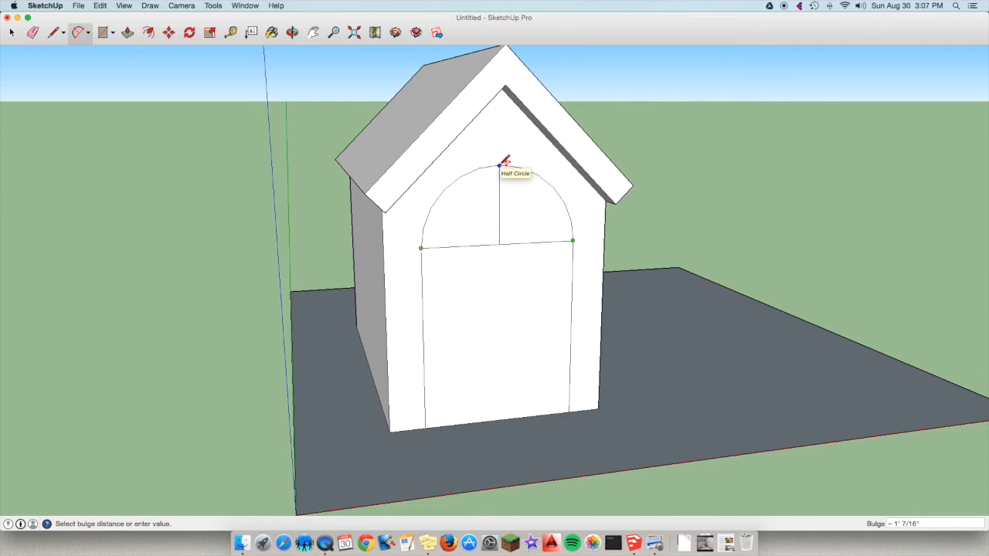
left_click(498, 164)
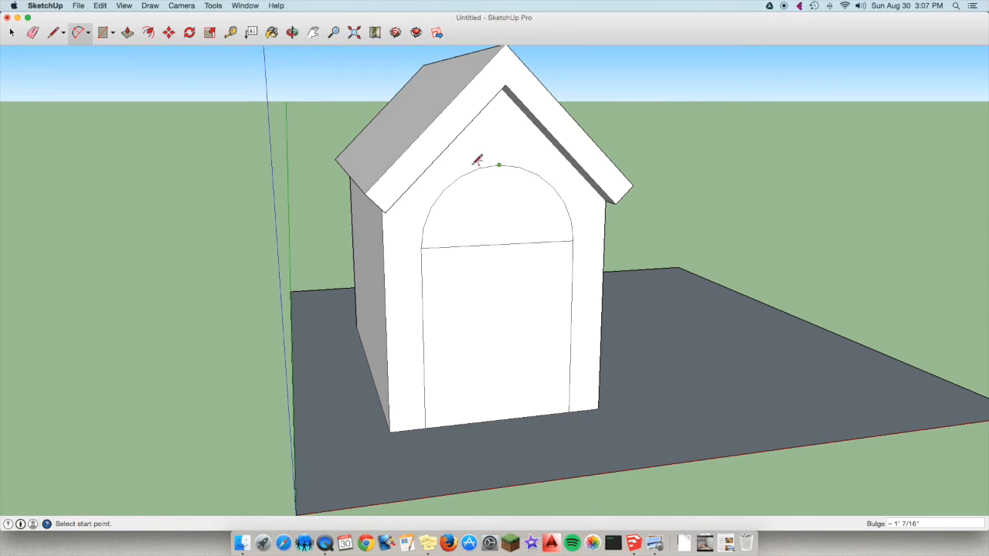
Erase the line between the half circle and the door rectangle, and activate Push/Pull for the arched door face.
left_click(33, 33)
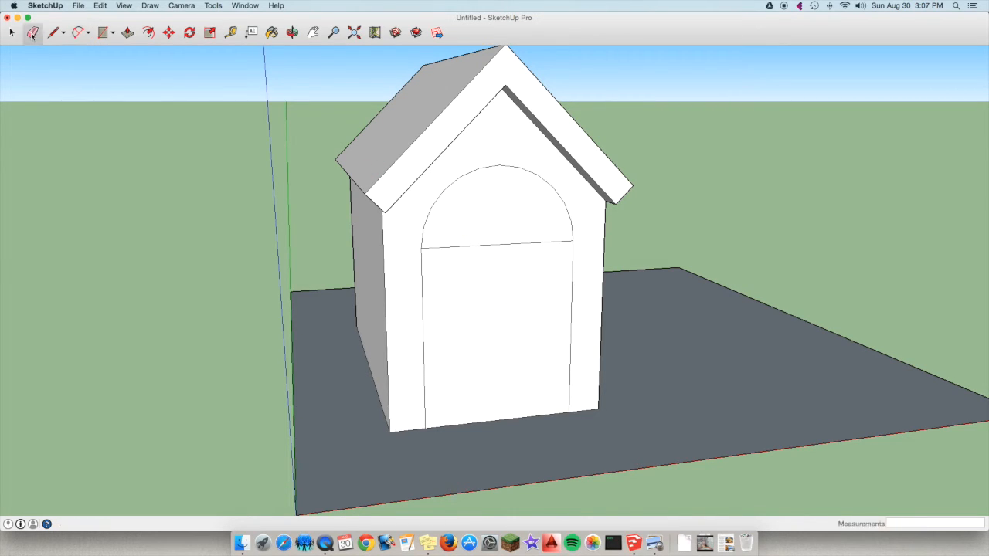
left_click(503, 244)
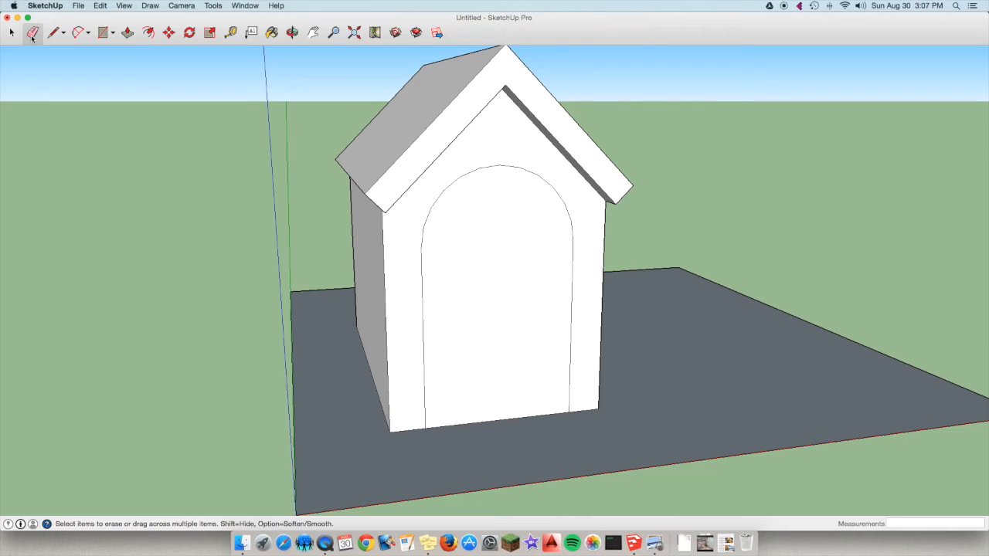
left_click(127, 32)
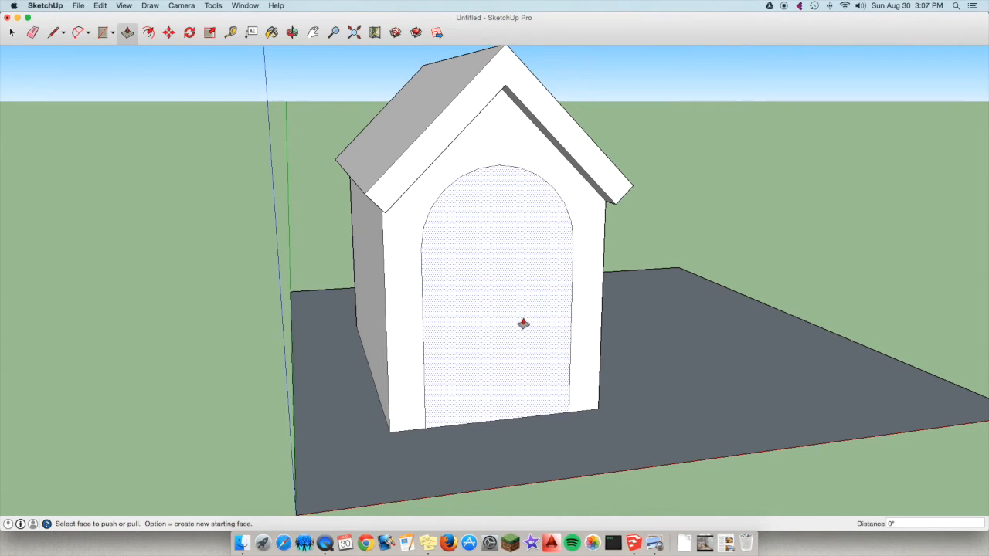
Push/Pull the arched door face inward by 10 1/2" to recess the doorway.
left_click(519, 349)
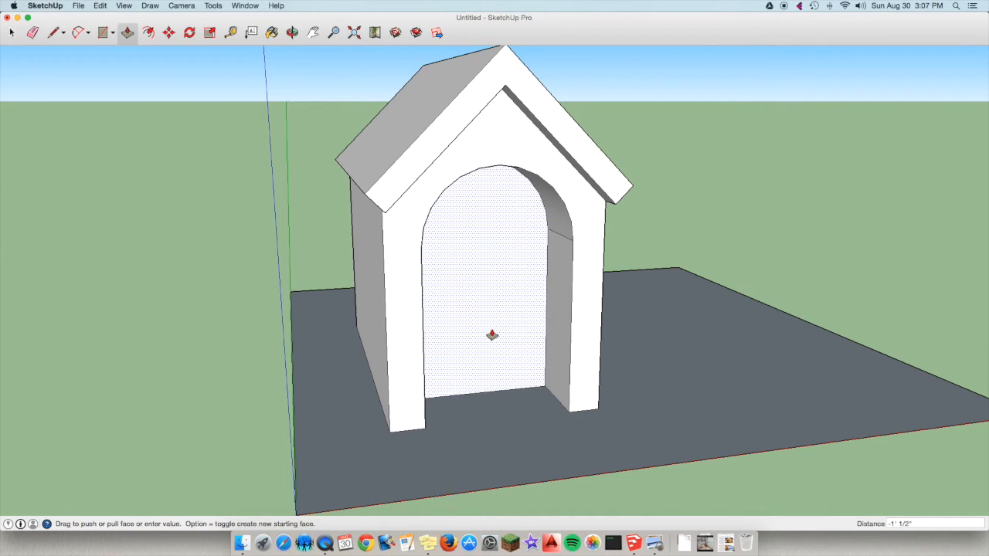
left_click(494, 337)
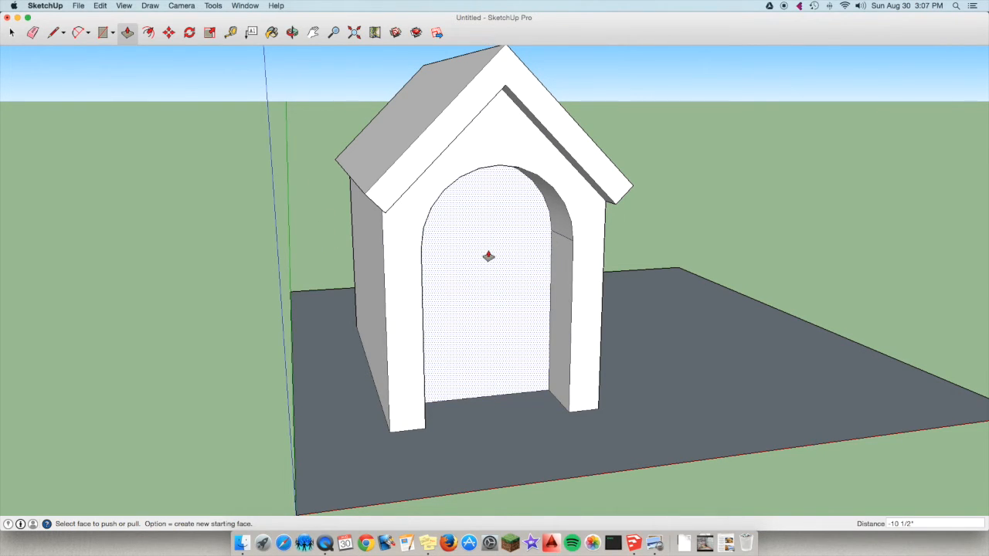
Paint the doorway's back face, one side jamb and the arch underside with the black Licorice crayon colour.
left_click(271, 34)
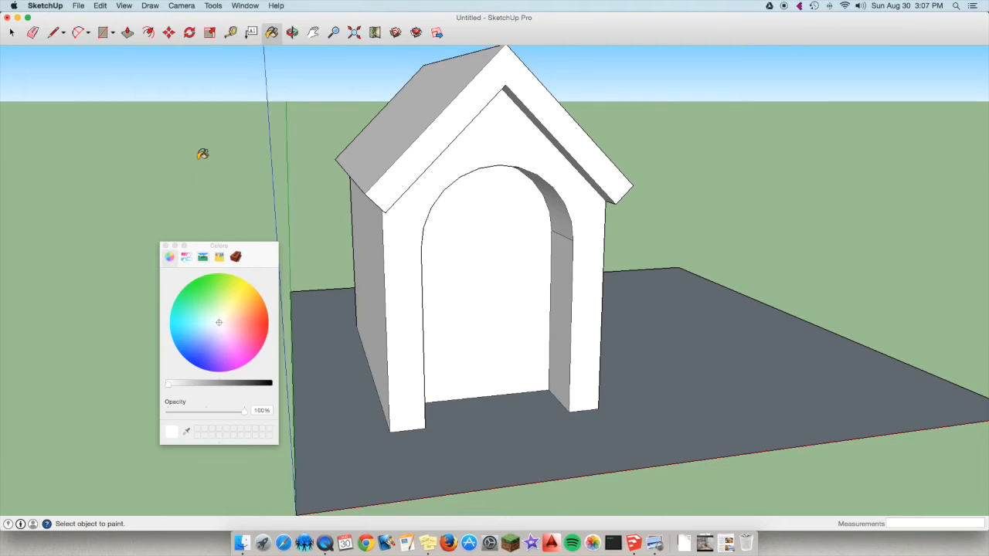
left_click_drag(252, 253, 226, 157)
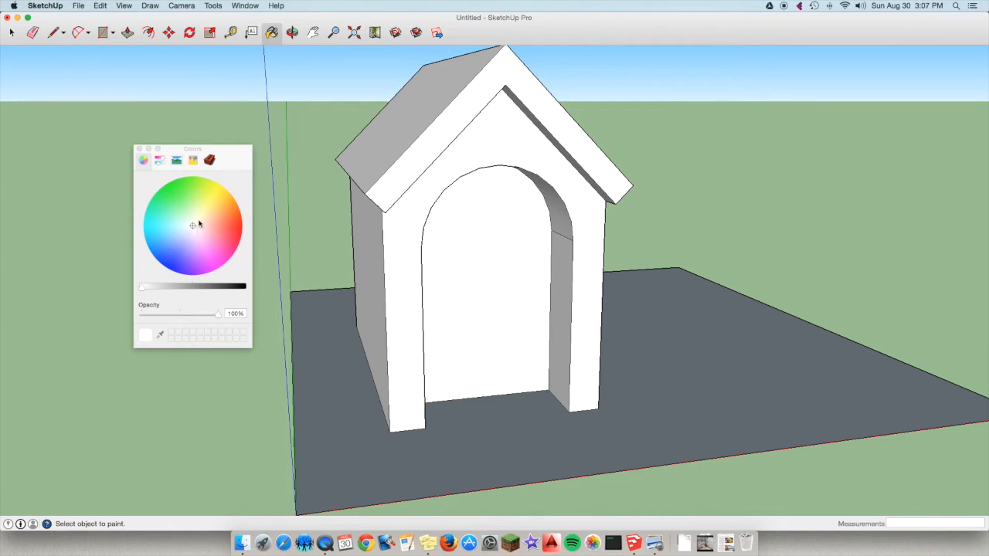
left_click(194, 161)
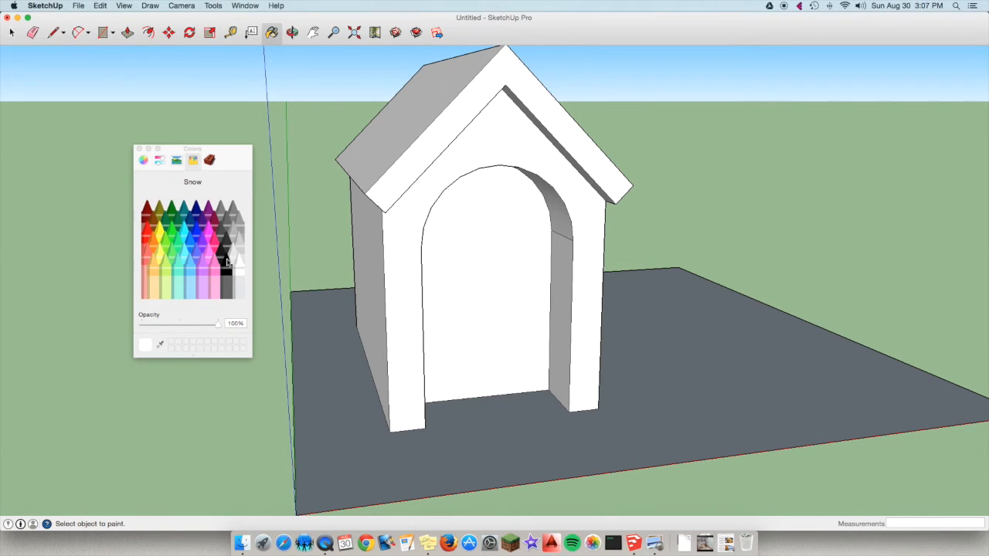
left_click(226, 264)
left_click(536, 268)
left_click(561, 272)
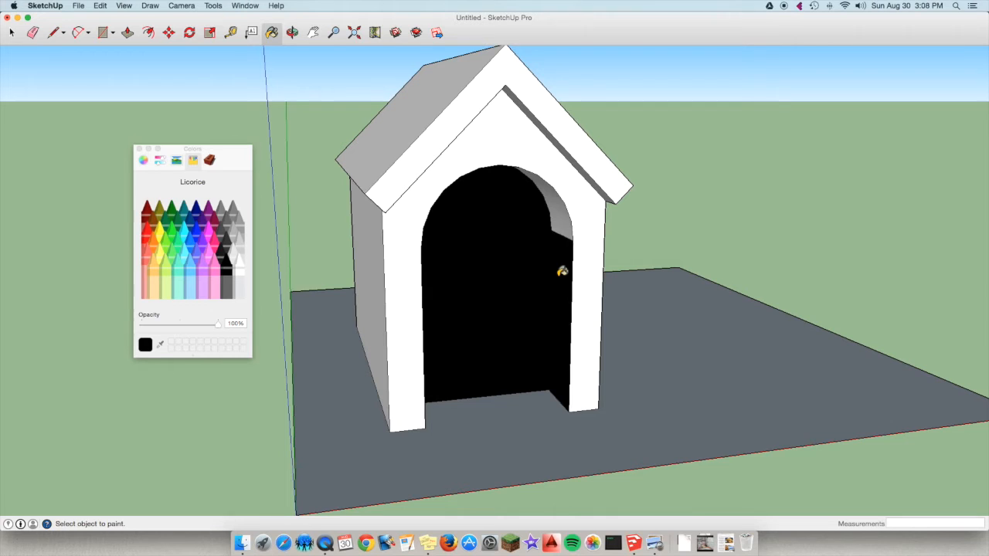
left_click(566, 224)
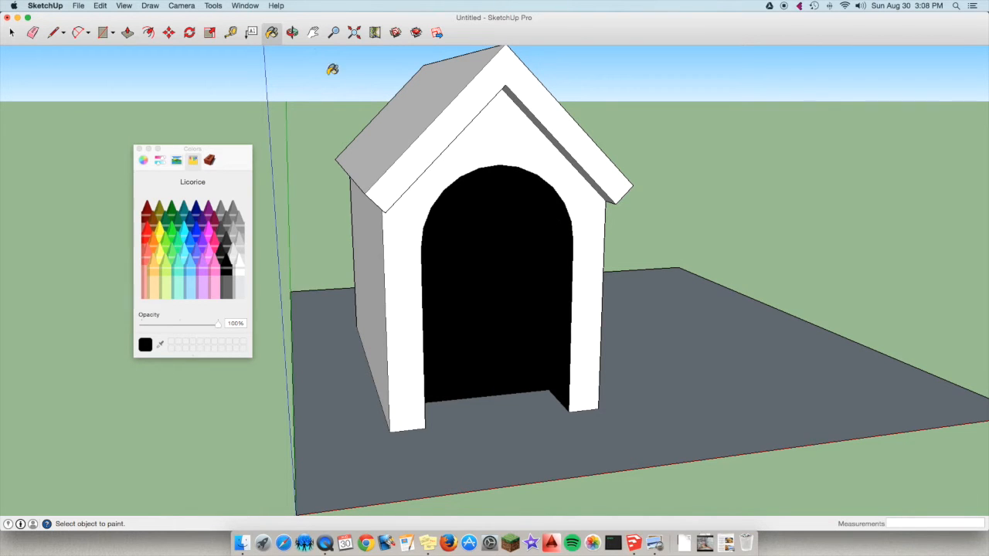
Paint the doorway's opposite side jamb with the same Licorice black.
left_click(292, 31)
left_click_drag(502, 221, 316, 212)
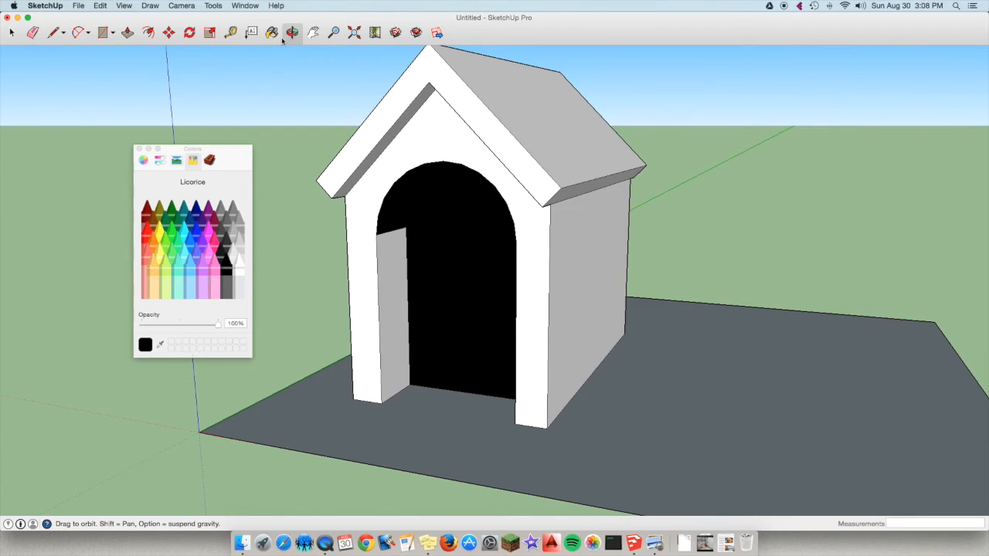
key("b")
left_click(398, 264)
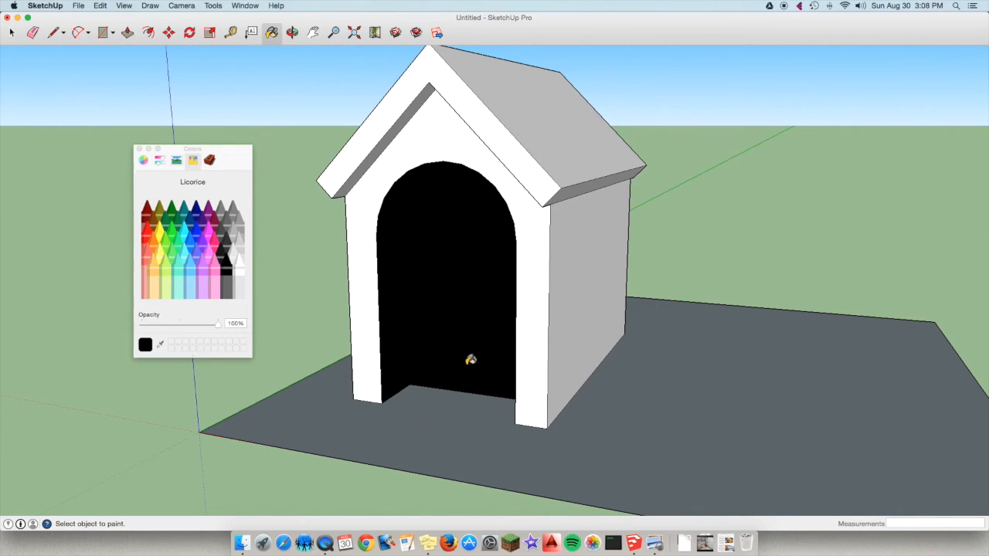
Apply the Roofing_Shingles_GAF_Estates texture to one roof slope, its eave edge and the front gable's roof end face.
left_click(292, 35)
left_click_drag(338, 181, 600, 213)
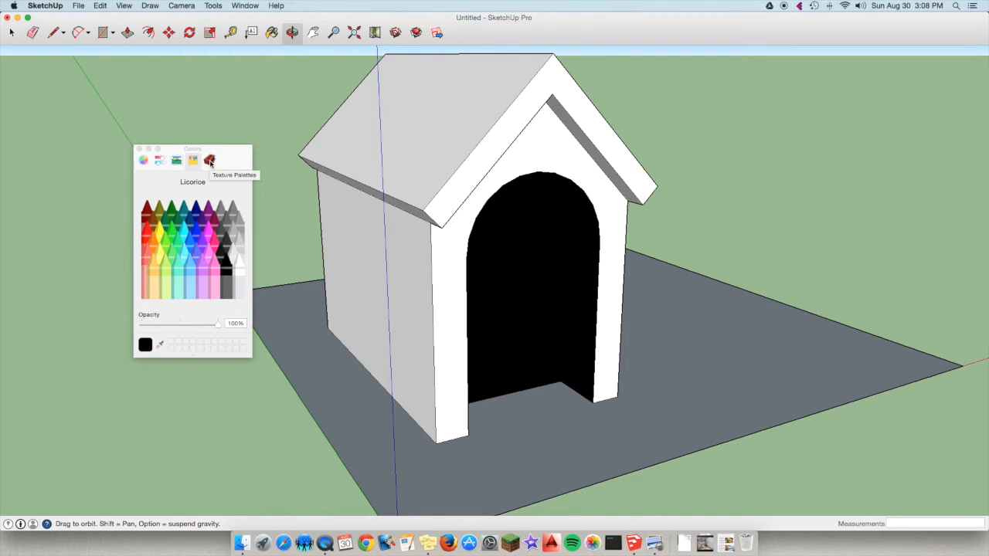
left_click(210, 161)
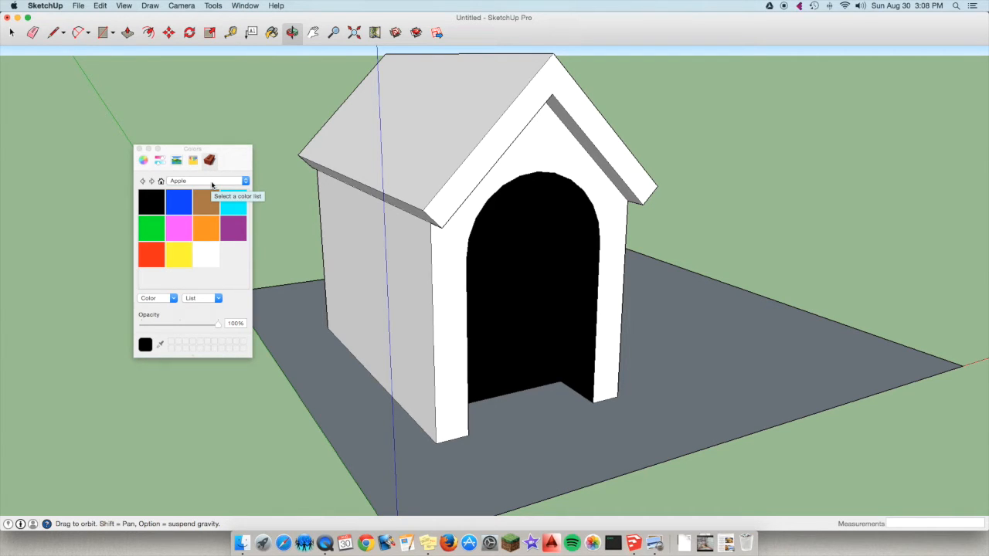
left_click(211, 181)
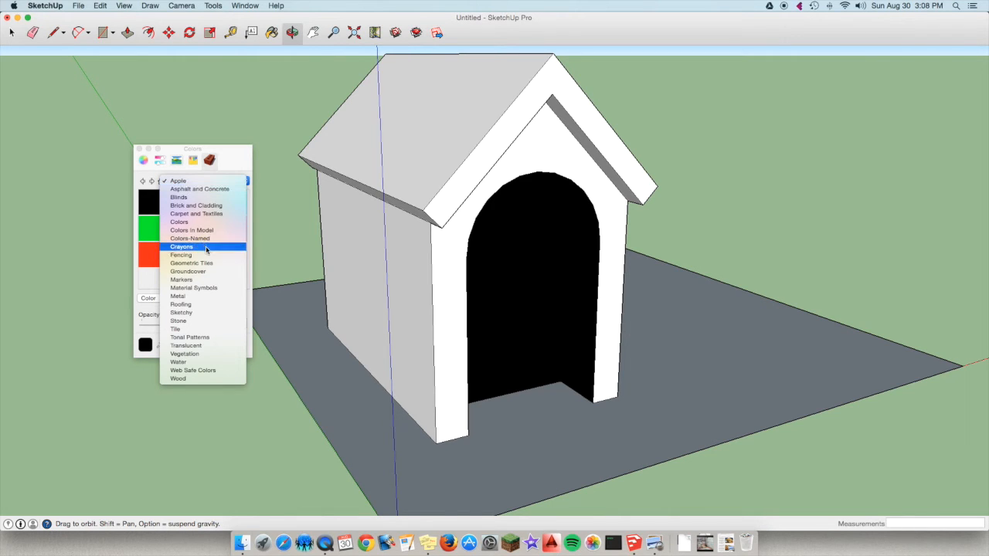
left_click(198, 305)
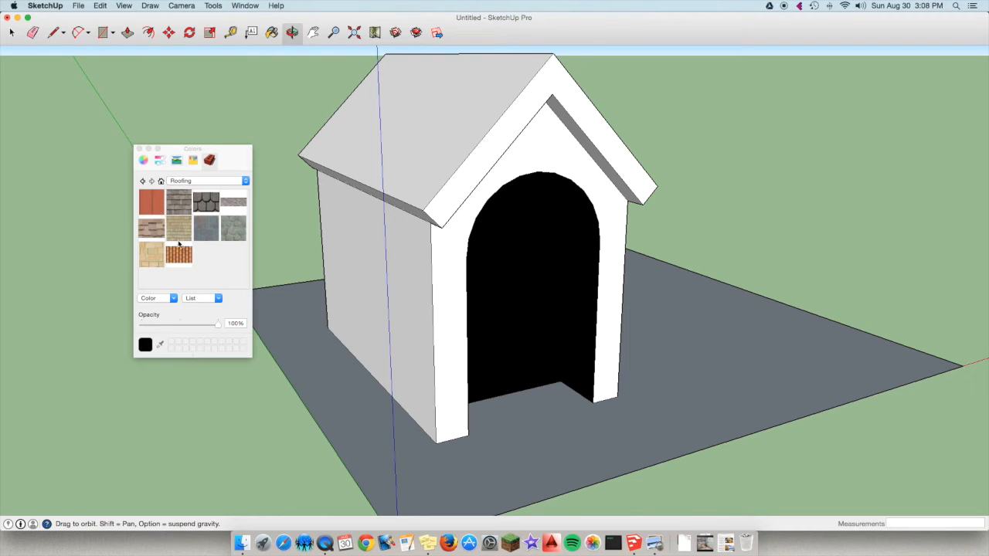
left_click(206, 206)
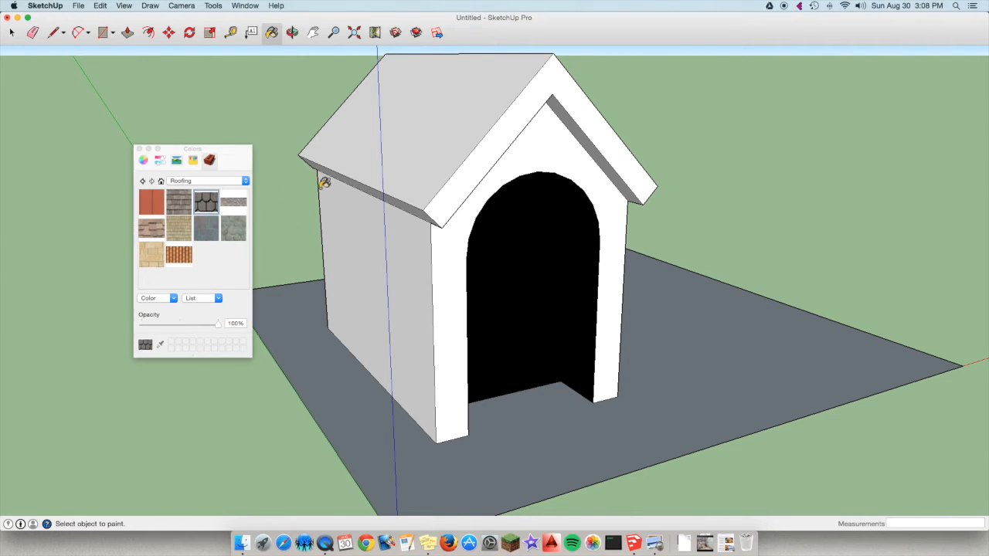
left_click(392, 139)
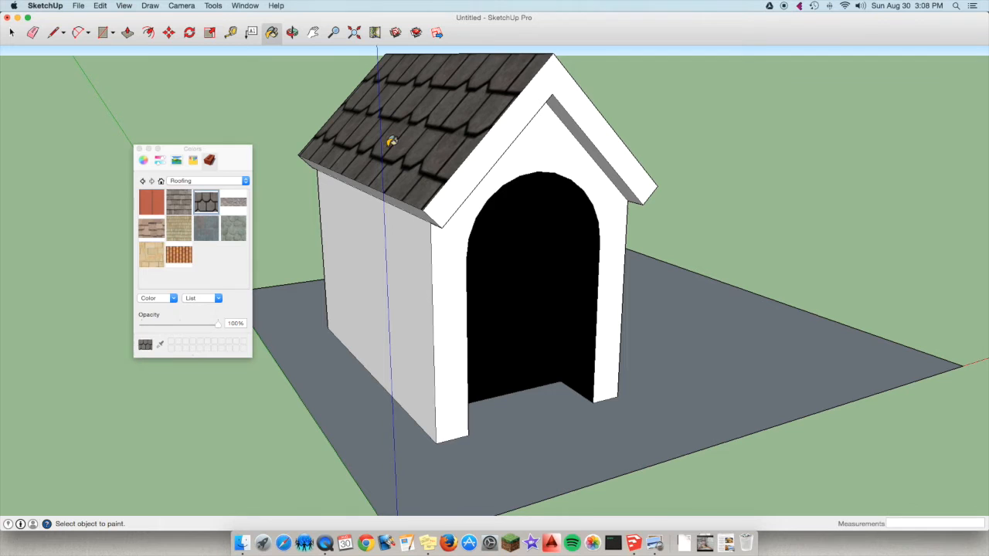
left_click(474, 171)
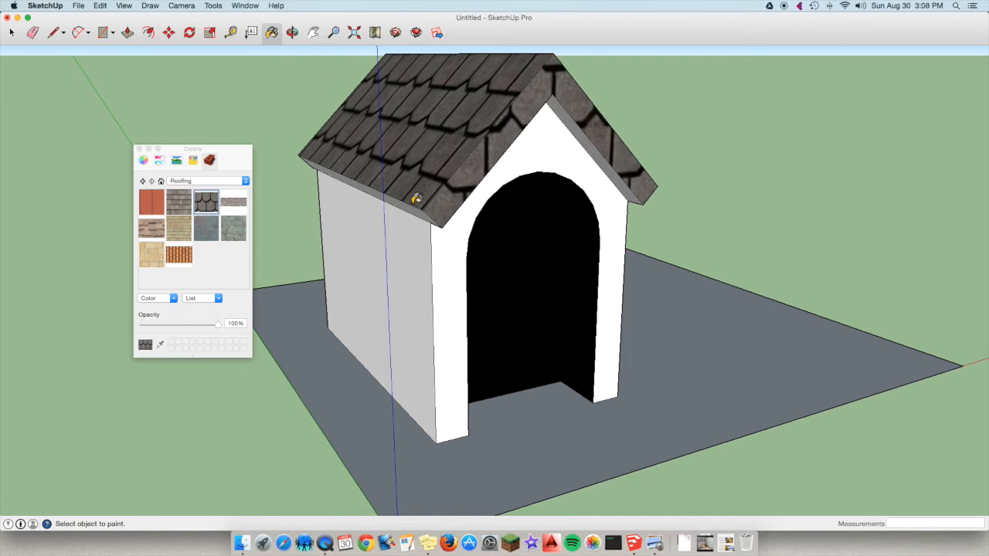
left_click(417, 207)
Paint one underside of the front overhang, the opposite roof slope and its eave edge with the GAF Estates shingles.
left_click(292, 31)
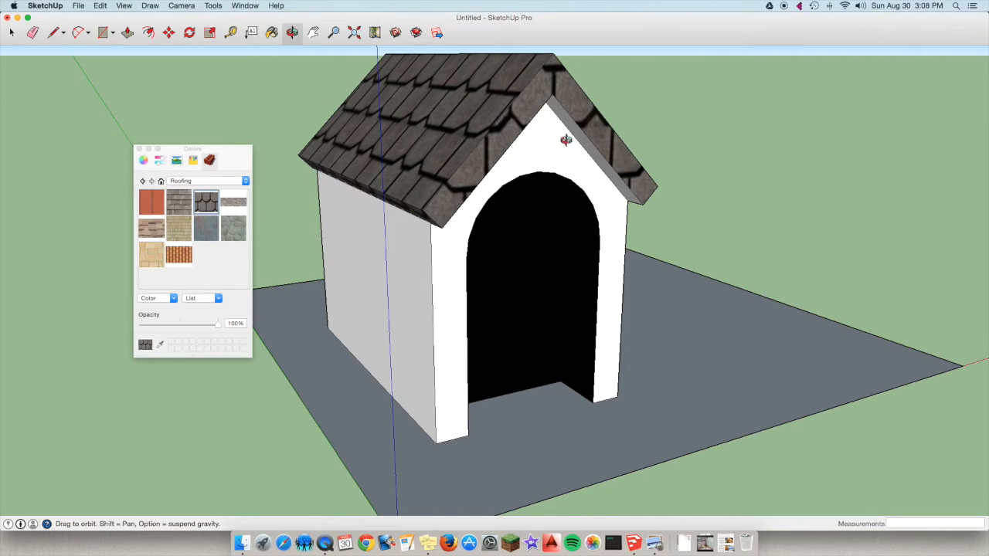
left_click_drag(564, 138, 289, 166)
left_click_drag(563, 132, 520, 73)
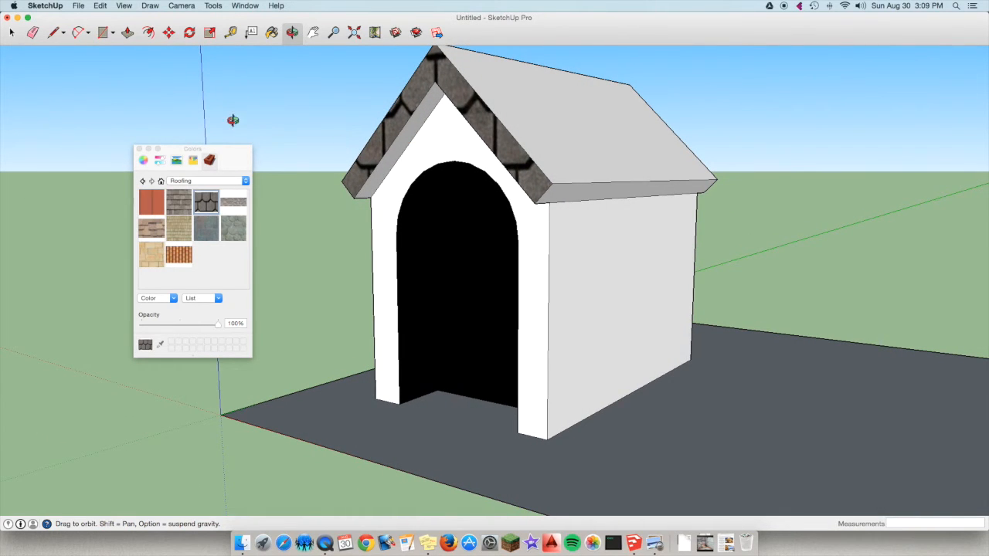
left_click(272, 31)
left_click(414, 128)
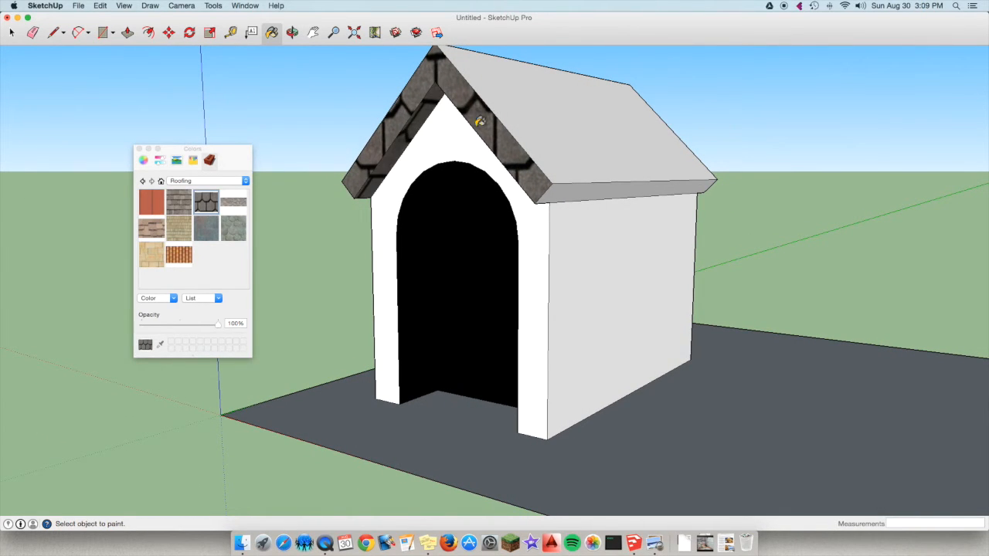
left_click(529, 124)
left_click(606, 182)
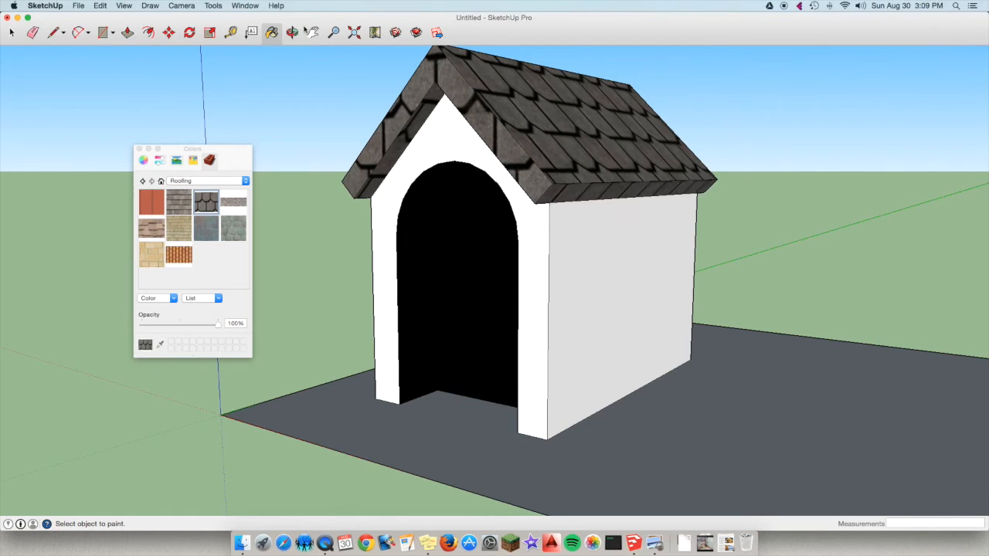
Paint the remaining underside of the front roof overhang with the GAF Estates shingles.
left_click(292, 32)
left_click_drag(591, 117, 529, 99)
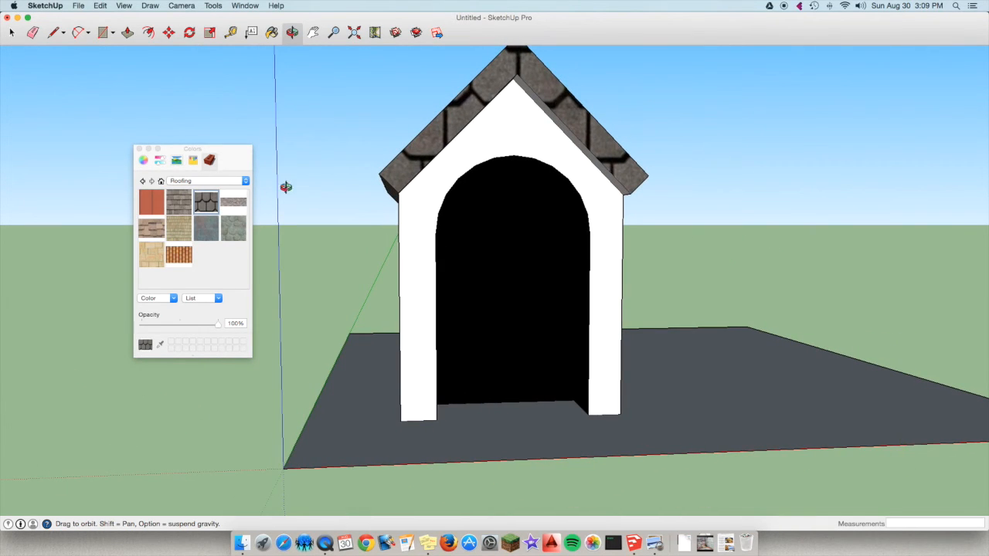
left_click(272, 31)
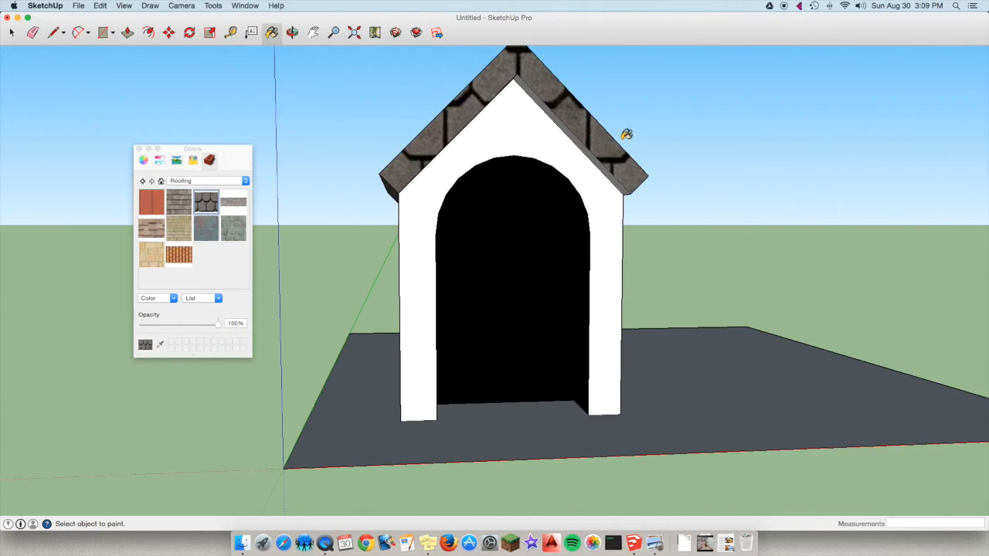
left_click(575, 136)
Paint the rear gable's roof end face and both undersides of its overhang with the GAF Estates shingles.
left_click(292, 32)
left_click_drag(499, 146, 276, 53)
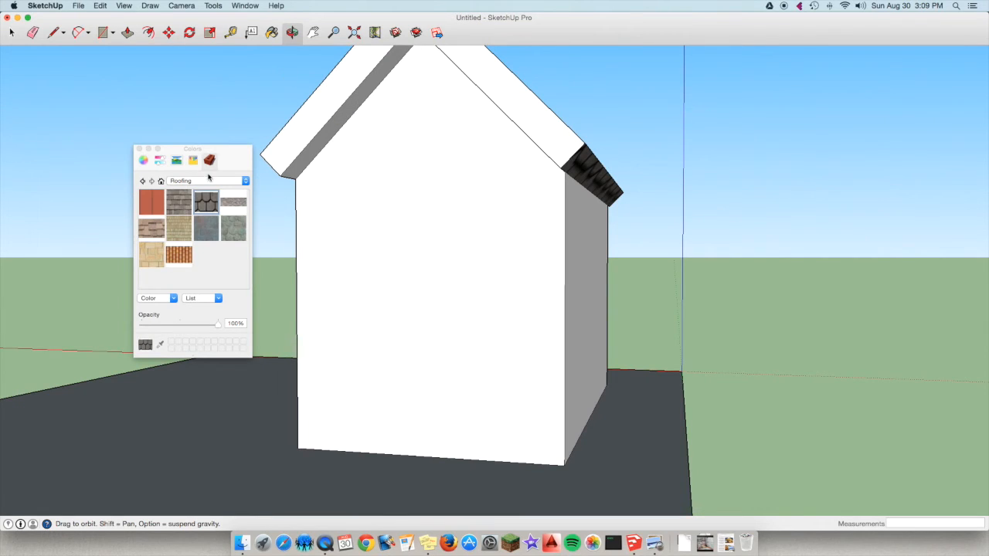
left_click(271, 33)
left_click(324, 142)
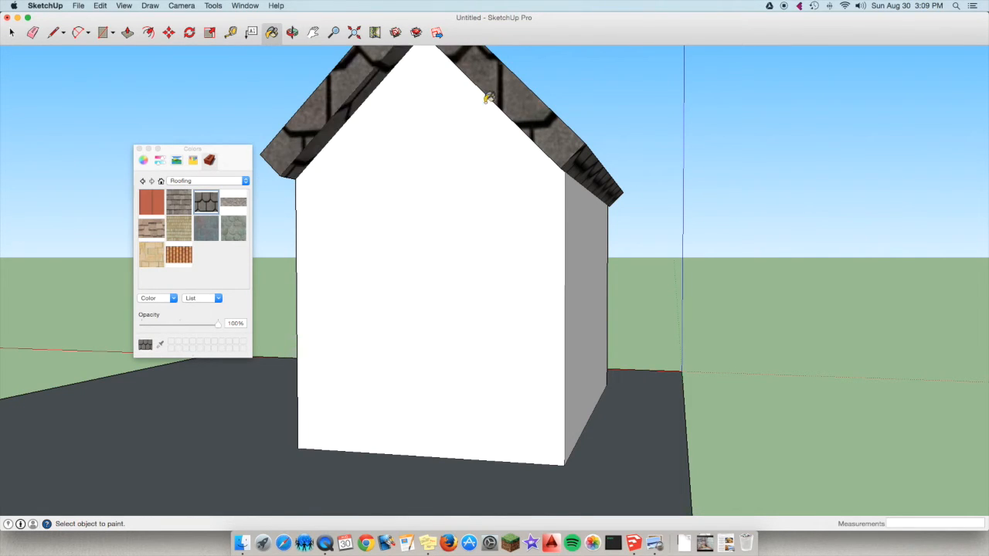
left_click(293, 33)
left_click_drag(456, 74, 624, 72)
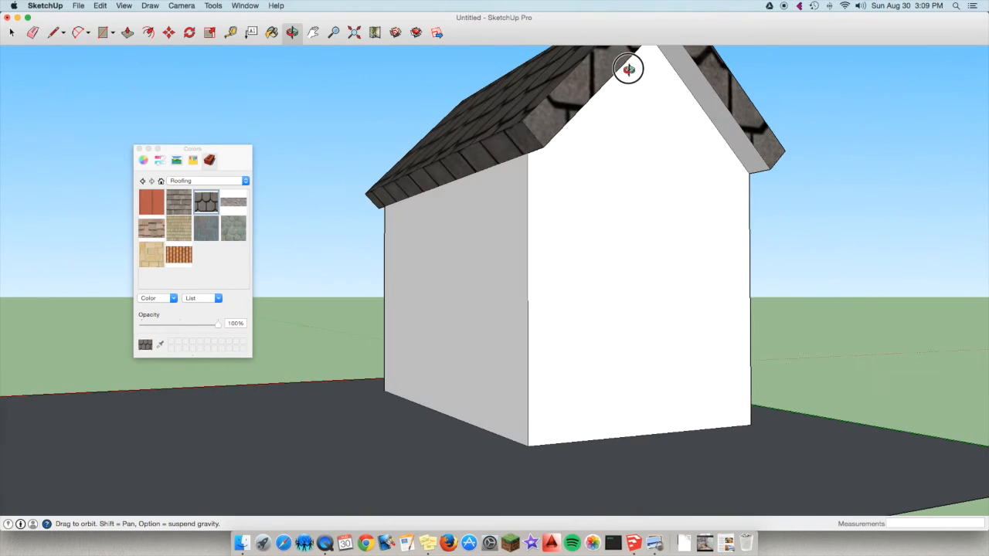
key("b")
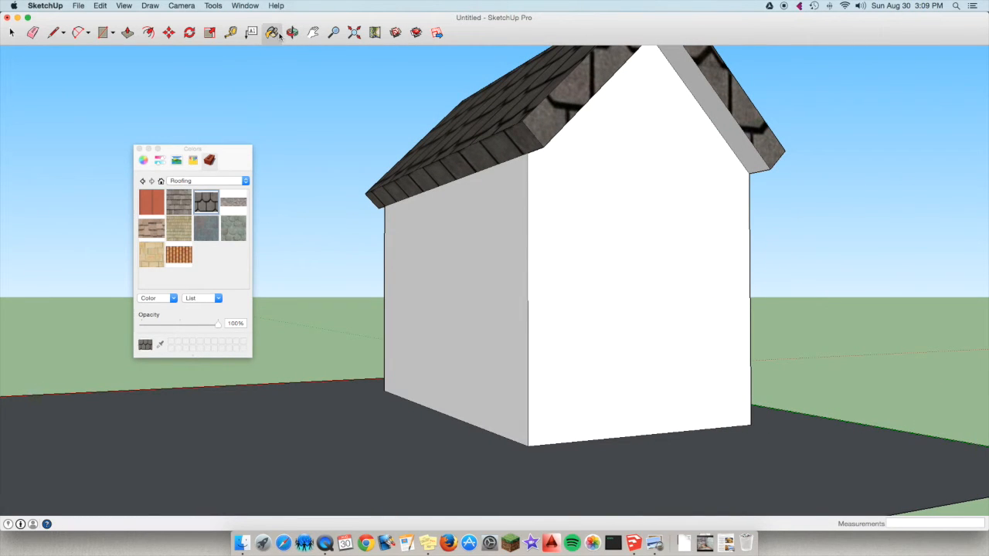
left_click(714, 86)
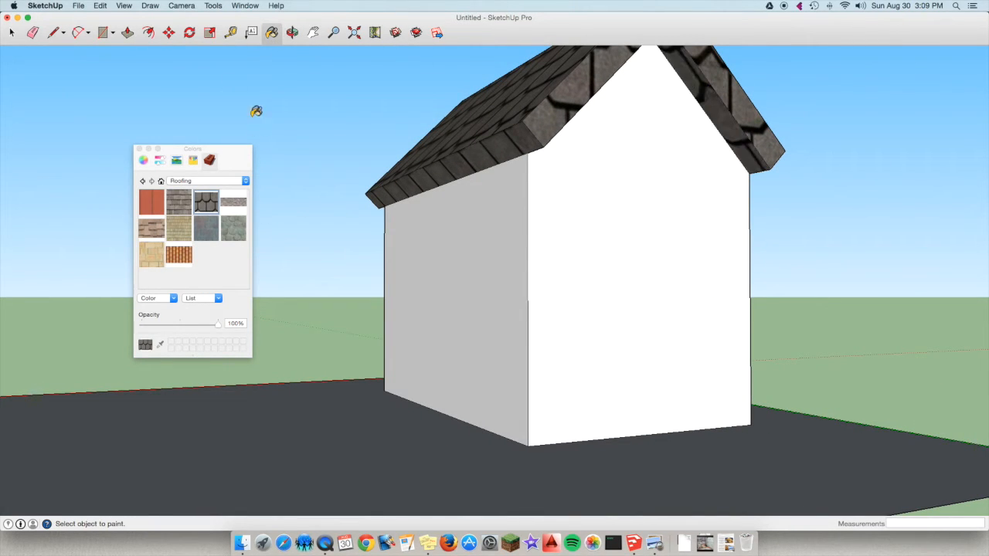
Apply the Brick_Colored_Blue texture from Brick and Cladding to the front wall around the doorway.
left_click(291, 37)
left_click_drag(433, 193, 741, 244)
left_click_drag(439, 223, 509, 237)
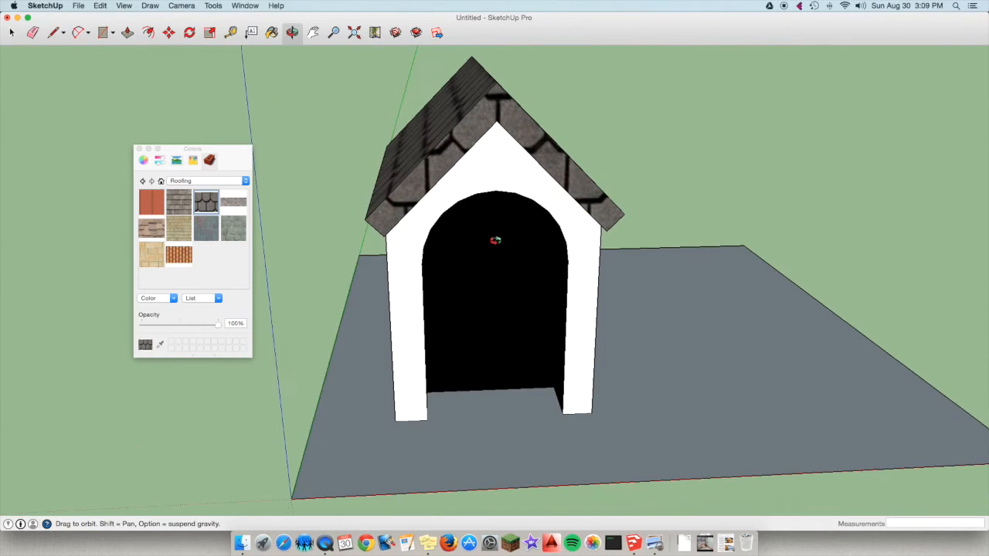
left_click(246, 181)
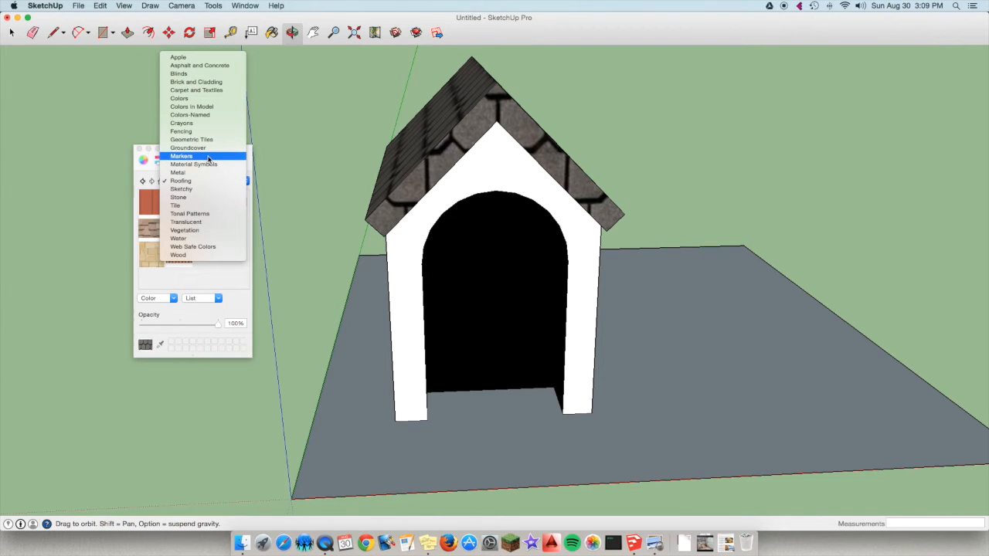
left_click(215, 85)
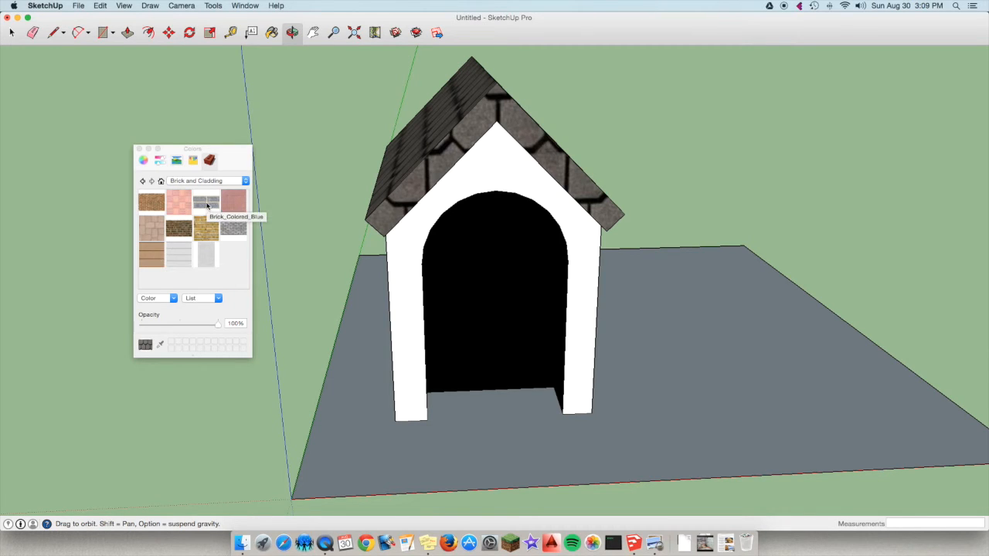
left_click(207, 203)
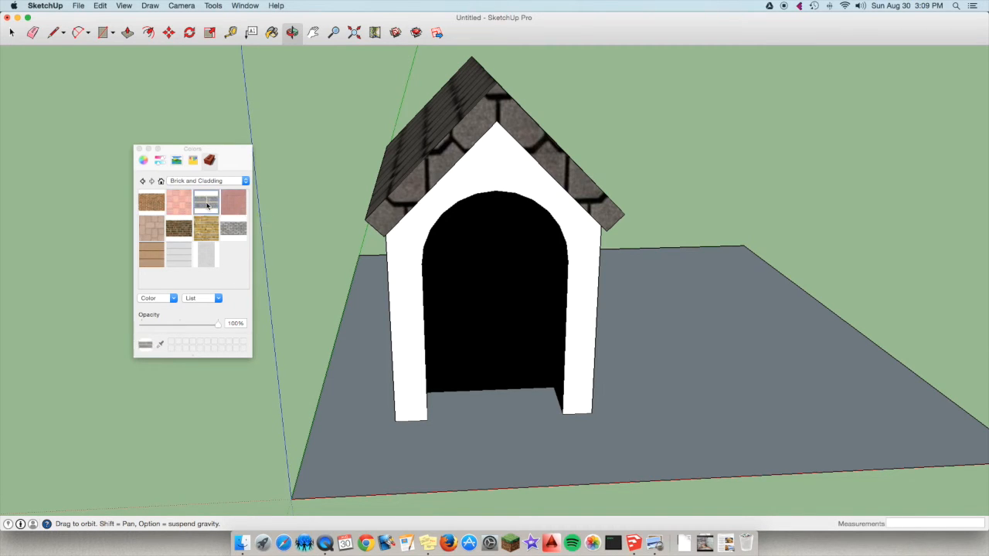
left_click(403, 245)
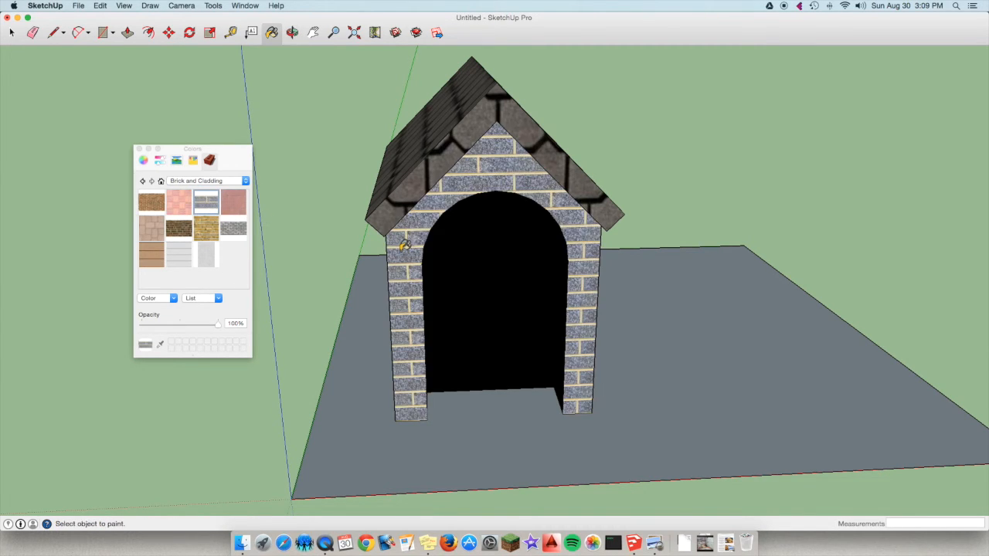
Paint the long side wall and the underside of the door arch with the Brick_Colored_Blue texture.
left_click(291, 32)
left_click_drag(342, 188, 446, 200)
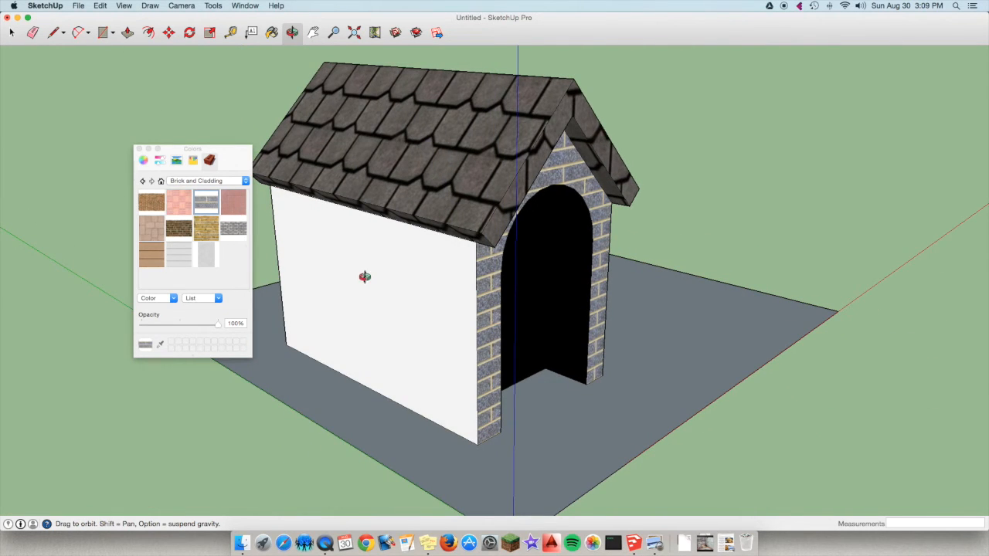
left_click(271, 32)
left_click(393, 258)
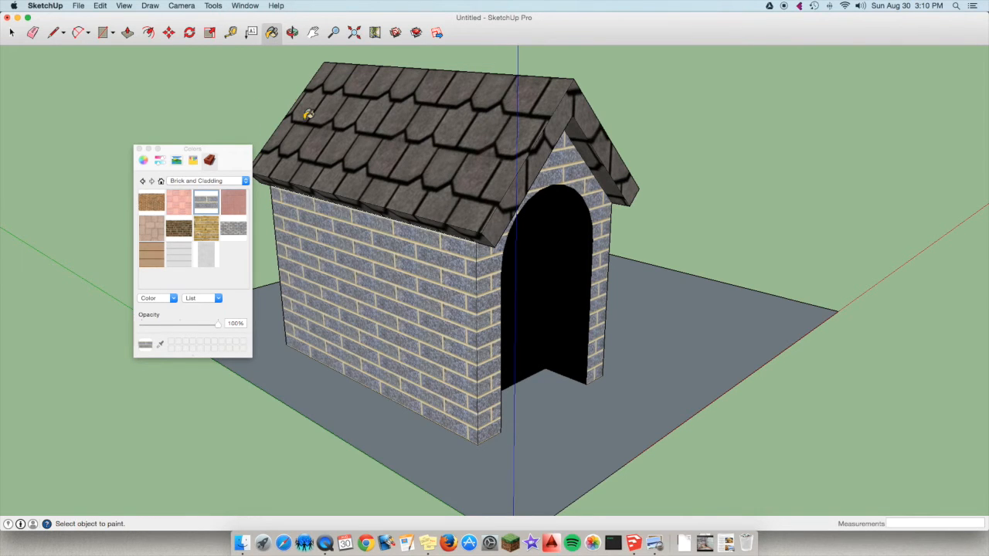
left_click(542, 221)
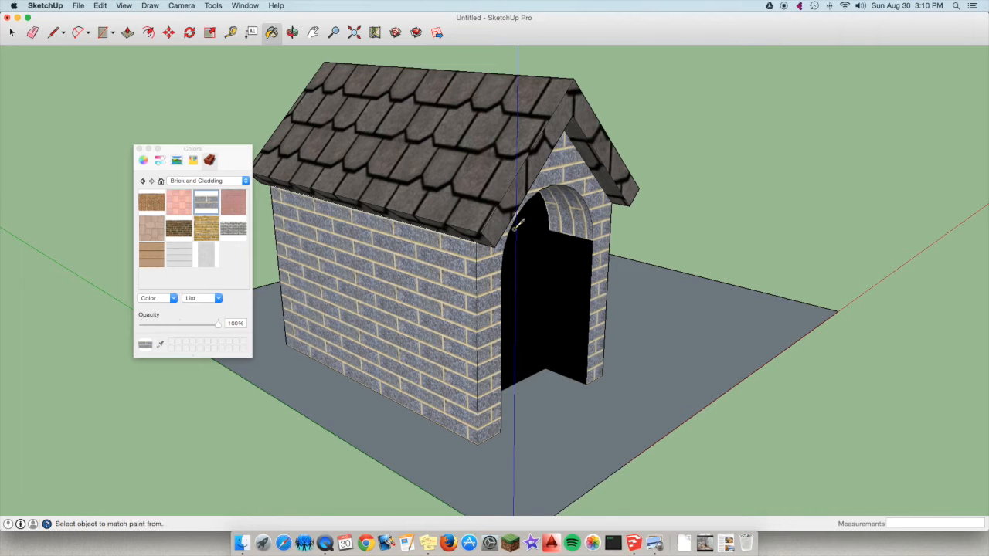
Undo the brick paint on the door arch and paint the rear wall with the Brick_Colored_Blue texture.
key("super+z")
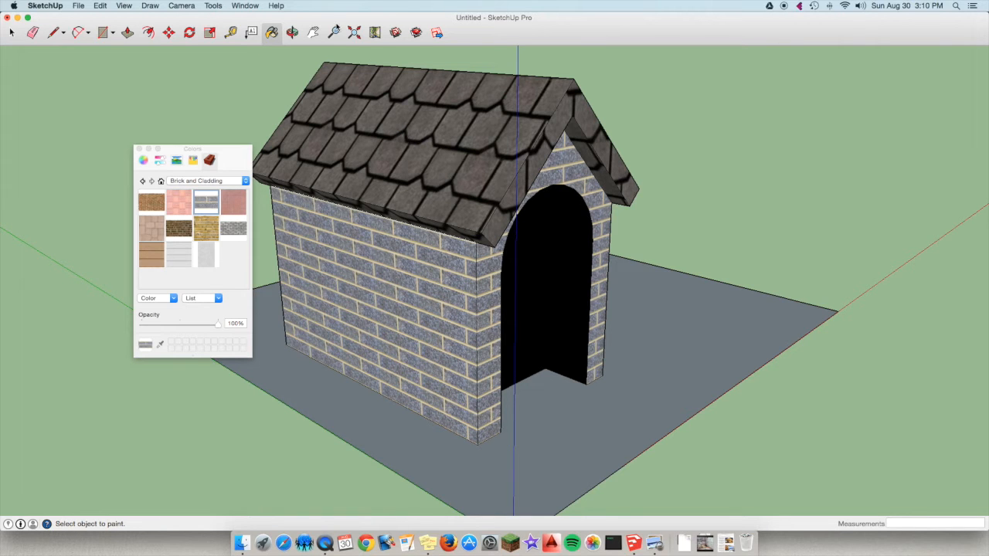
left_click(292, 33)
left_click_drag(343, 206, 371, 212)
key("b")
left_click(372, 246)
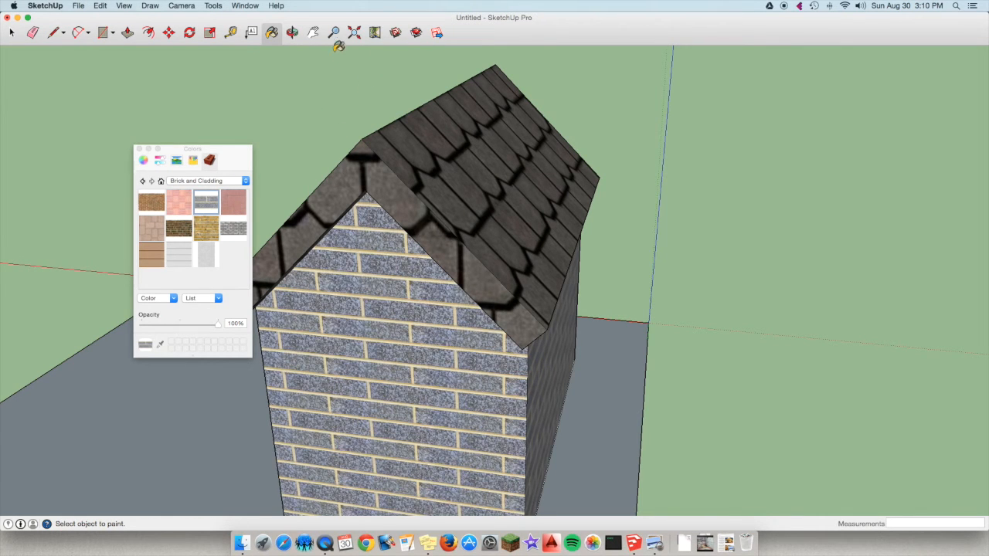
Paint the remaining white long side wall with the Brick_Colored_Blue texture.
left_click(292, 32)
left_click_drag(401, 131, 453, 236)
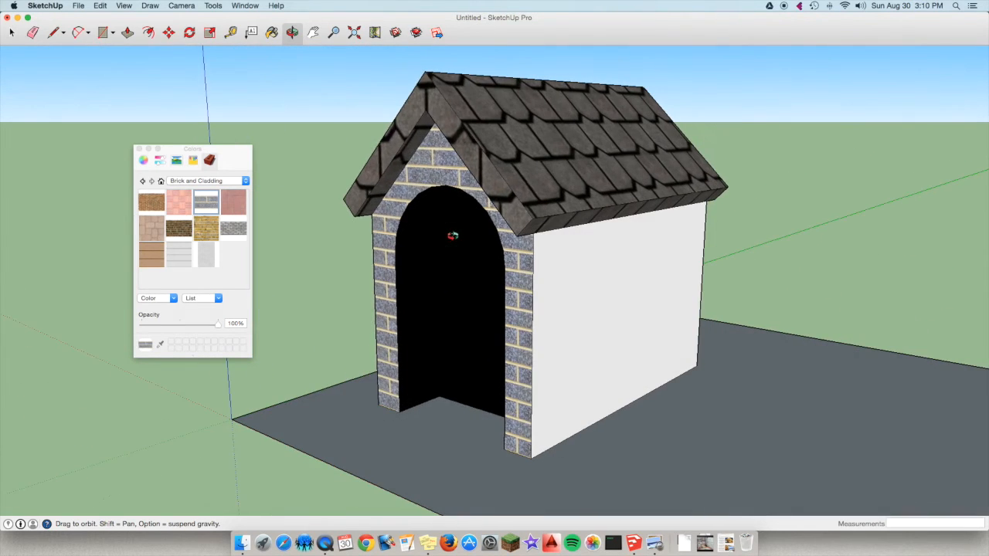
left_click_drag(618, 274, 243, 124)
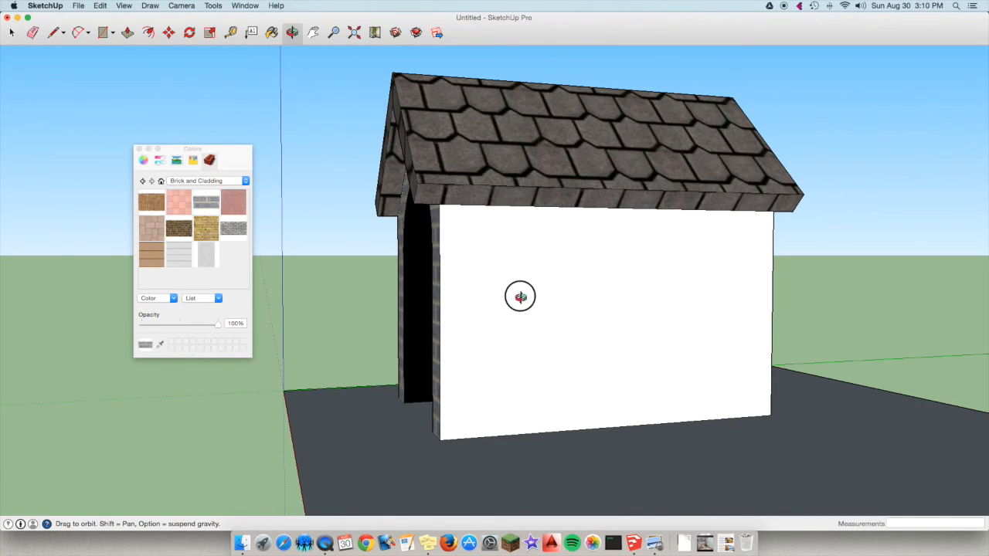
left_click(268, 31)
left_click(592, 281)
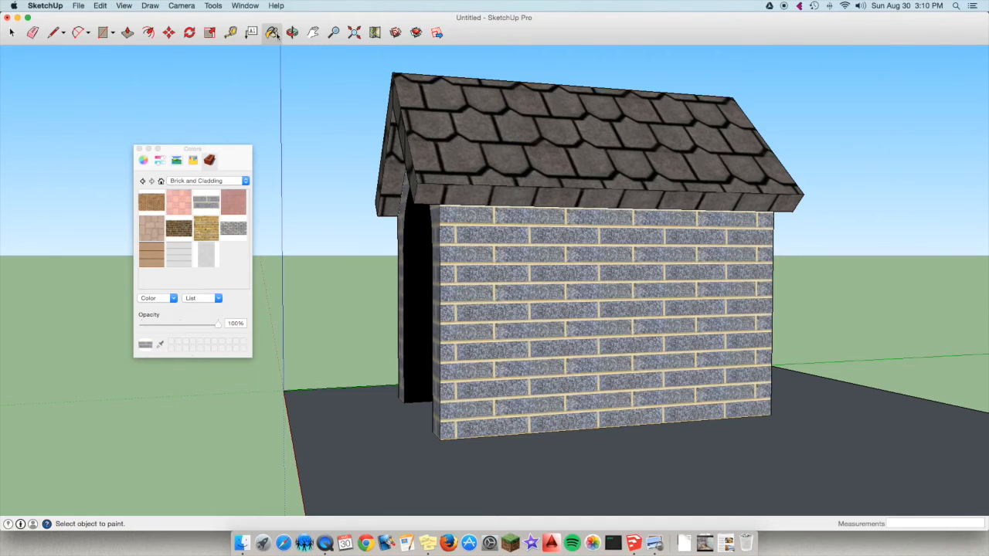
Paint the ground with Vegetation_Blur7, and replace it with the fine dark green grass texture from the Vegetation materials.
left_click(291, 32)
mouse_move(456, 206)
left_mouse_down()
mouse_move(440, 210)
mouse_move(589, 296)
left_mouse_up()
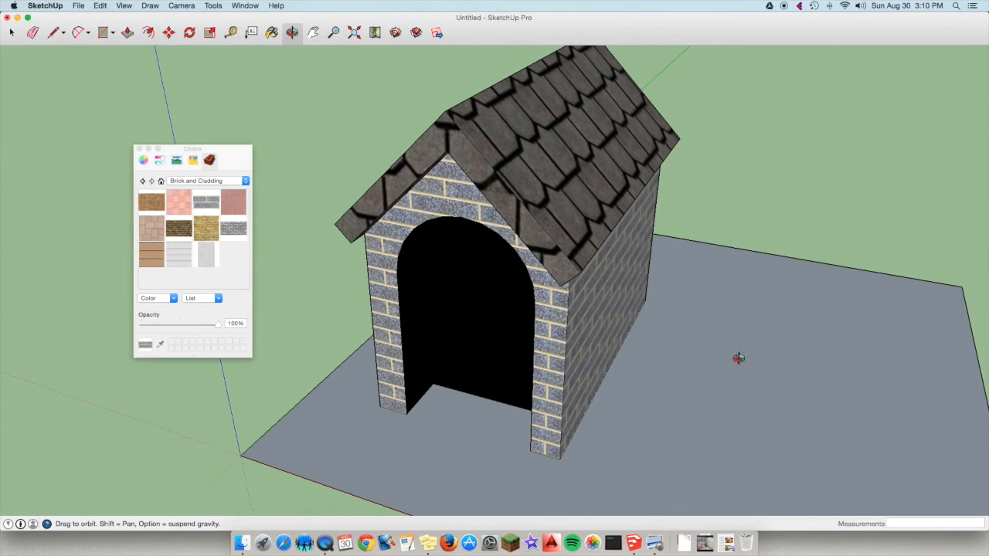
left_click(243, 183)
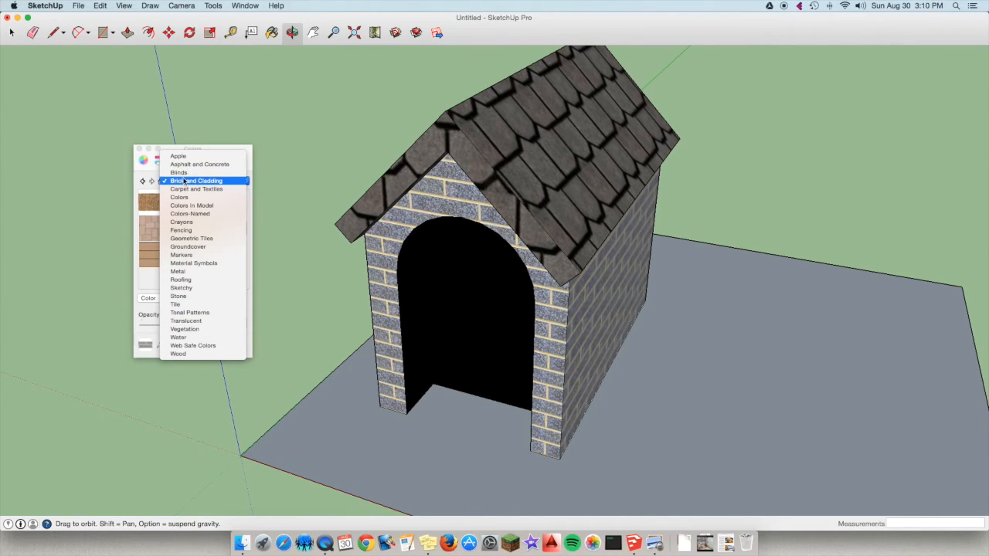
left_click(207, 330)
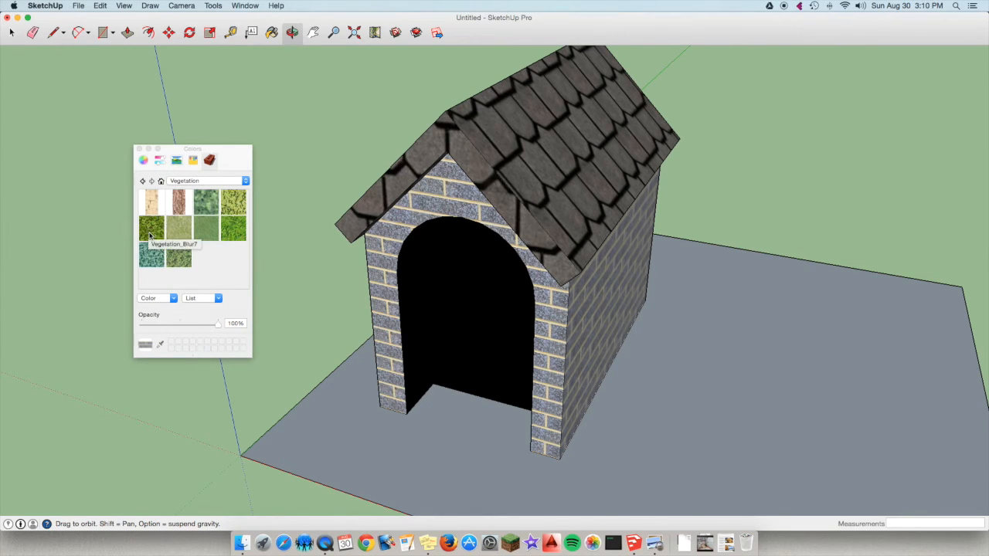
left_click(150, 234)
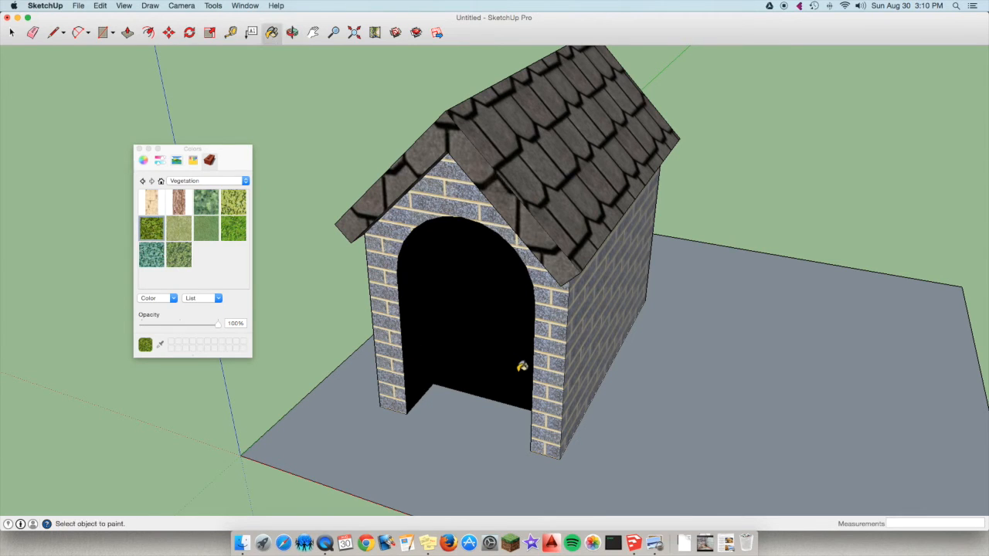
left_click(713, 385)
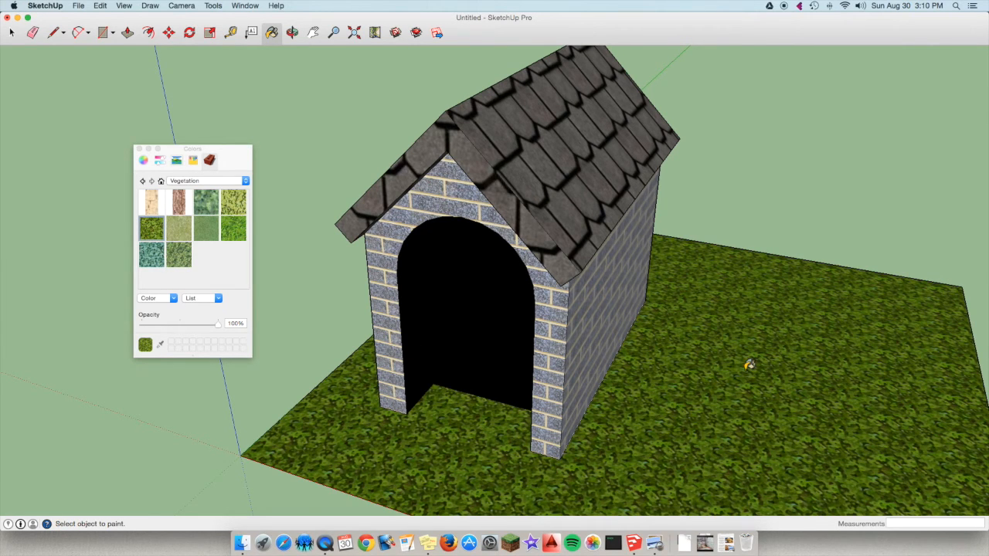
left_click(205, 236)
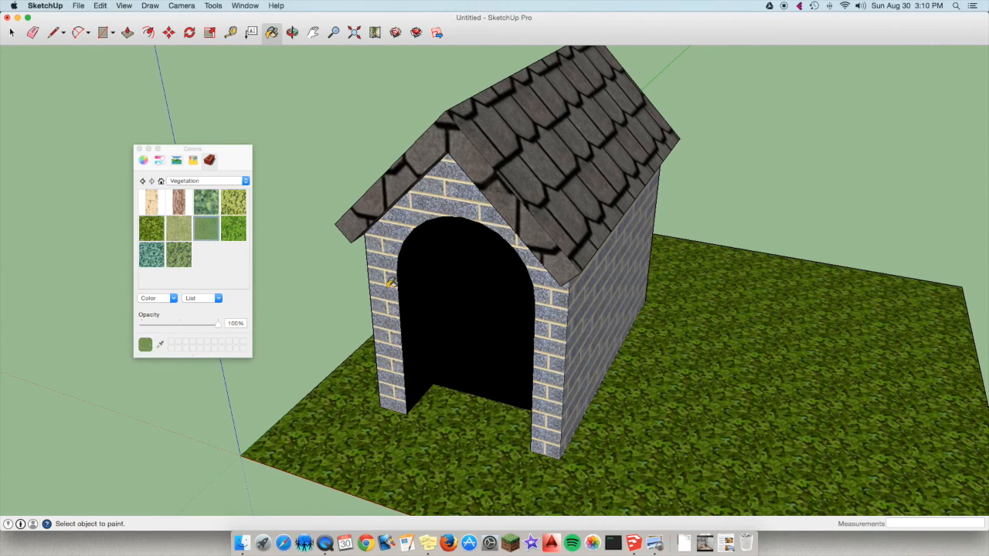
left_click(660, 326)
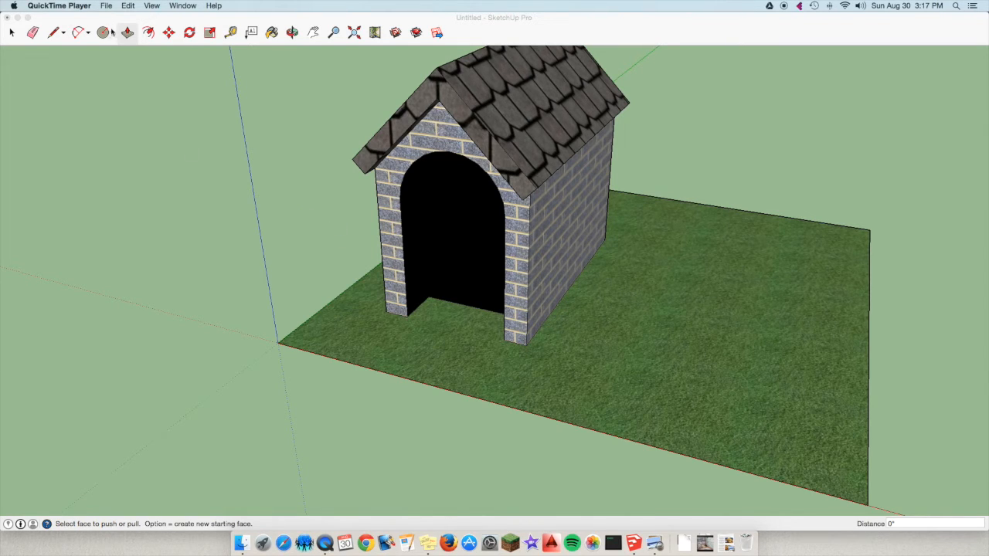
Draw a circle with a radius of about 5 3/8" on the grass beside the house's front corner.
left_click(106, 33)
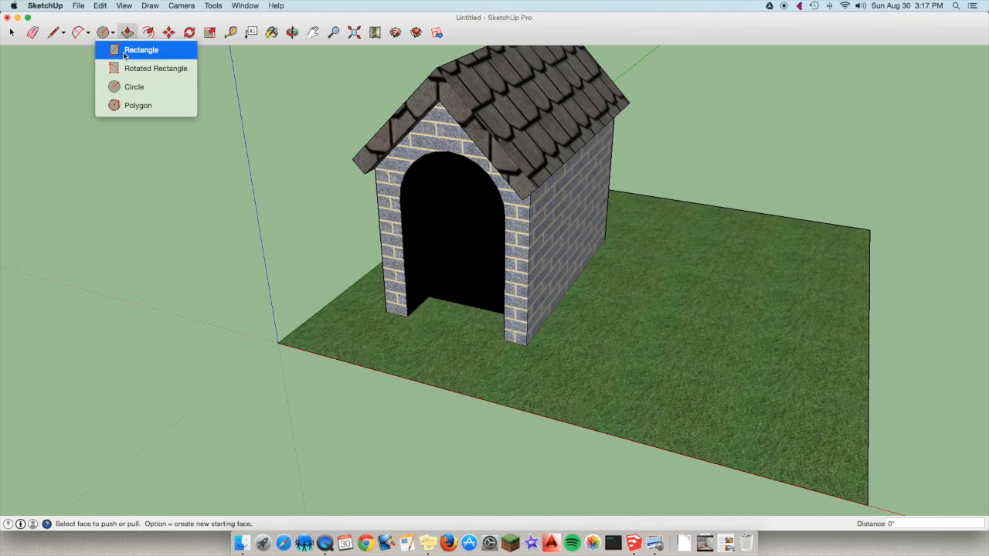
left_click(108, 50)
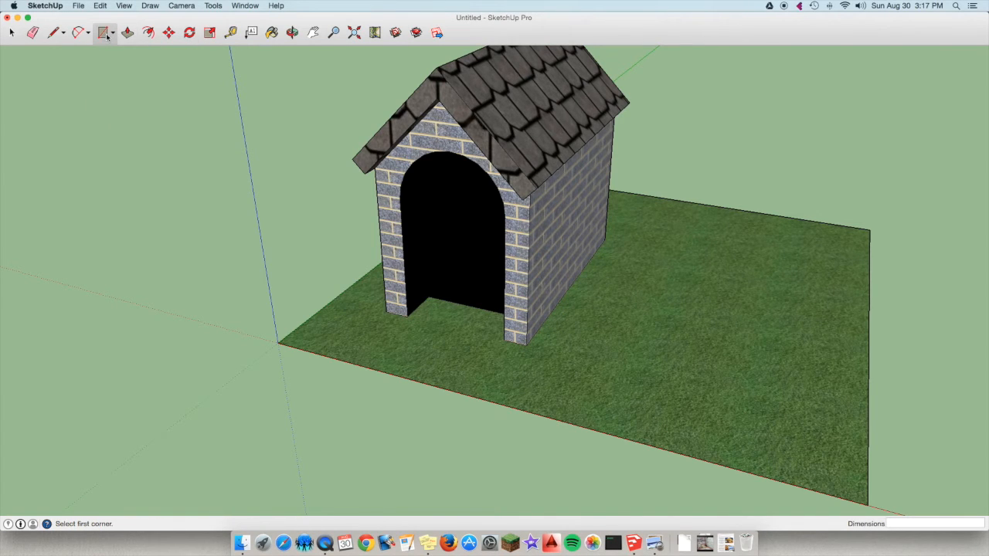
left_click(114, 35)
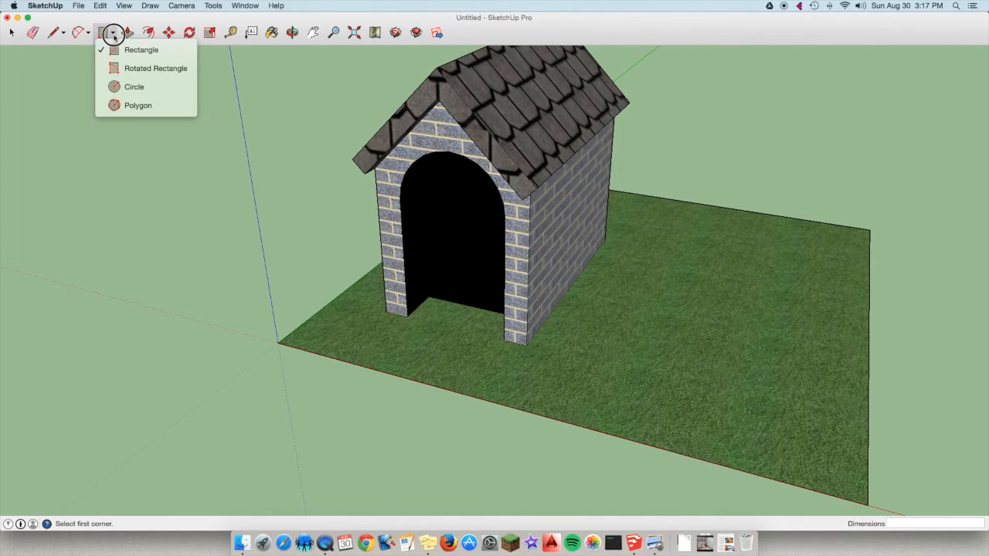
left_click(114, 35)
left_click(113, 34)
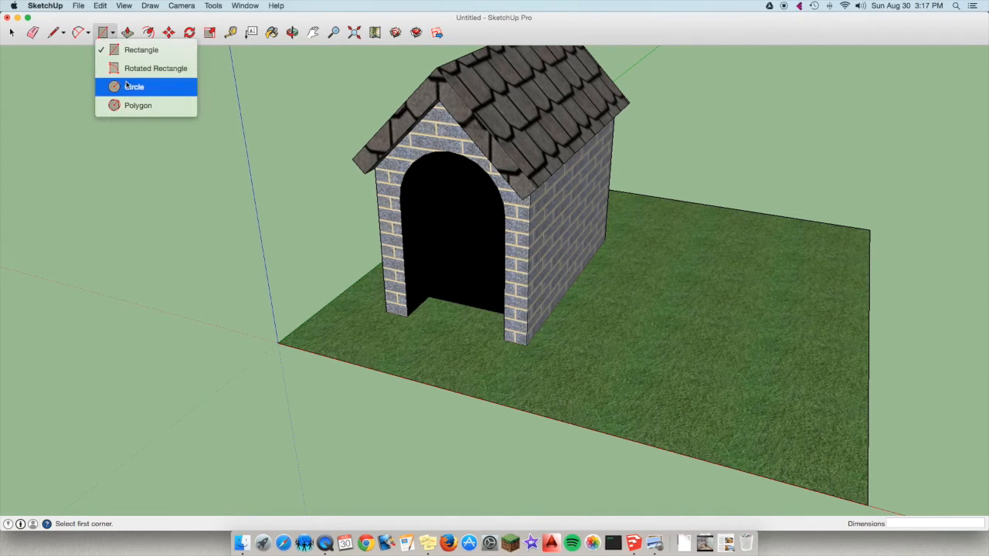
left_click(153, 92)
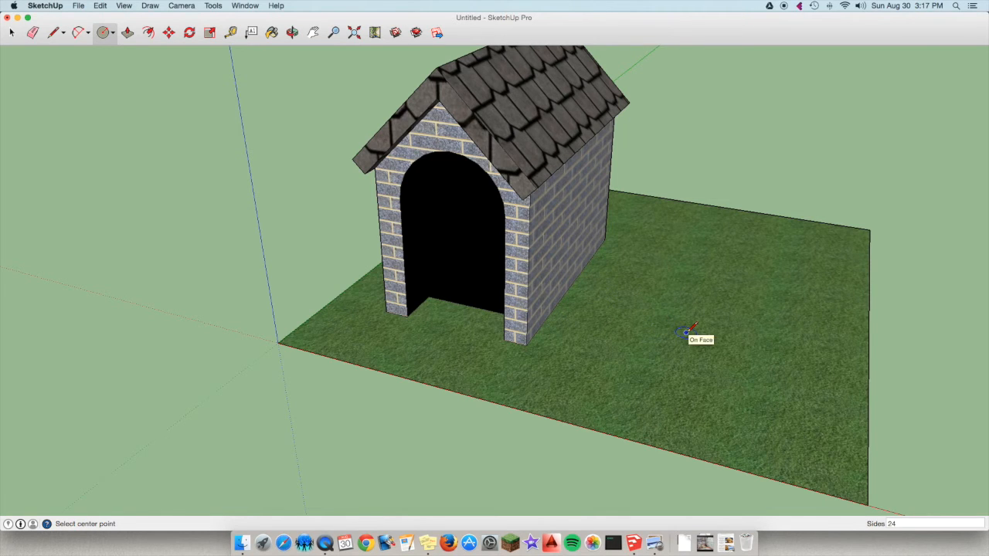
scroll(686, 332, "up", 3)
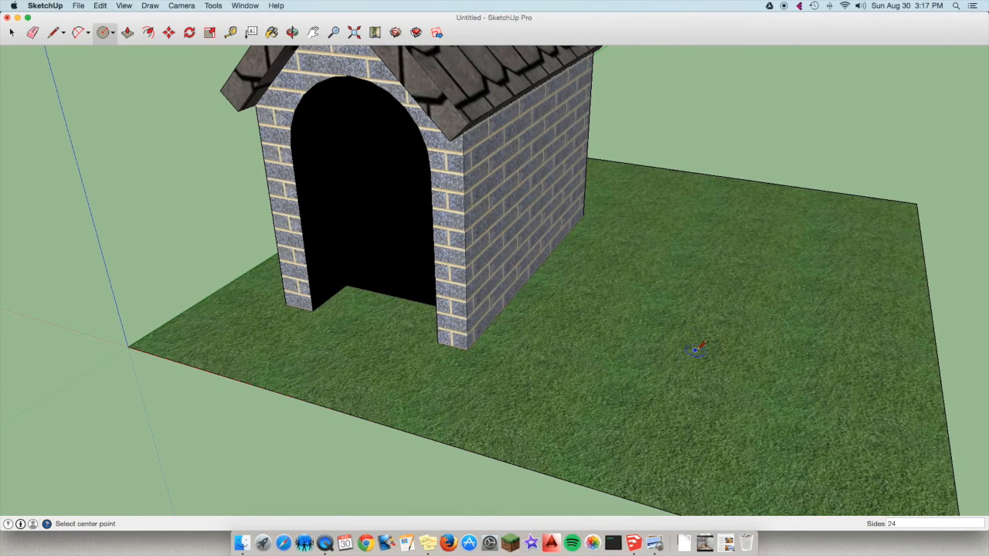
left_click(687, 352)
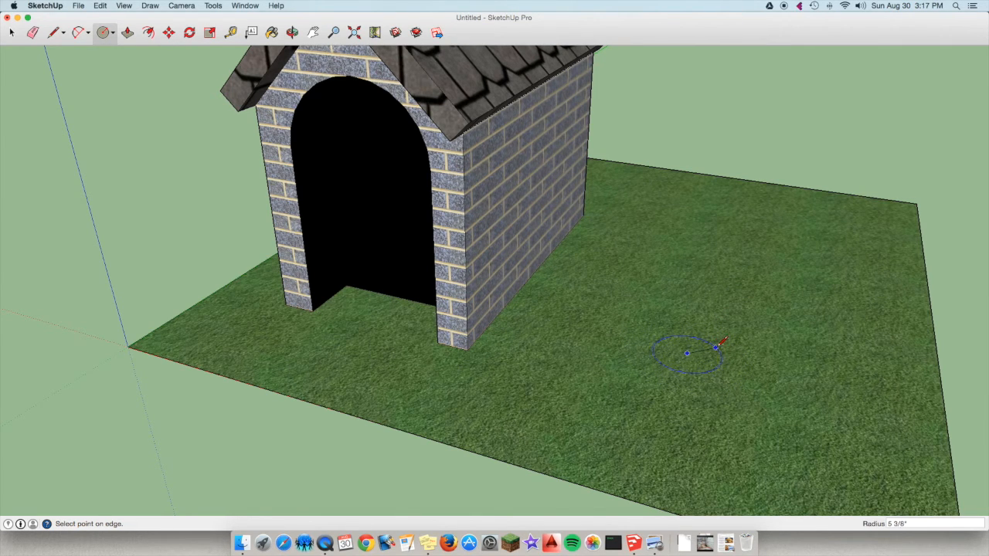
left_click(719, 346)
Pull the circle on the grass up 4" and offset its top edge inward by about 15/16".
left_click(128, 34)
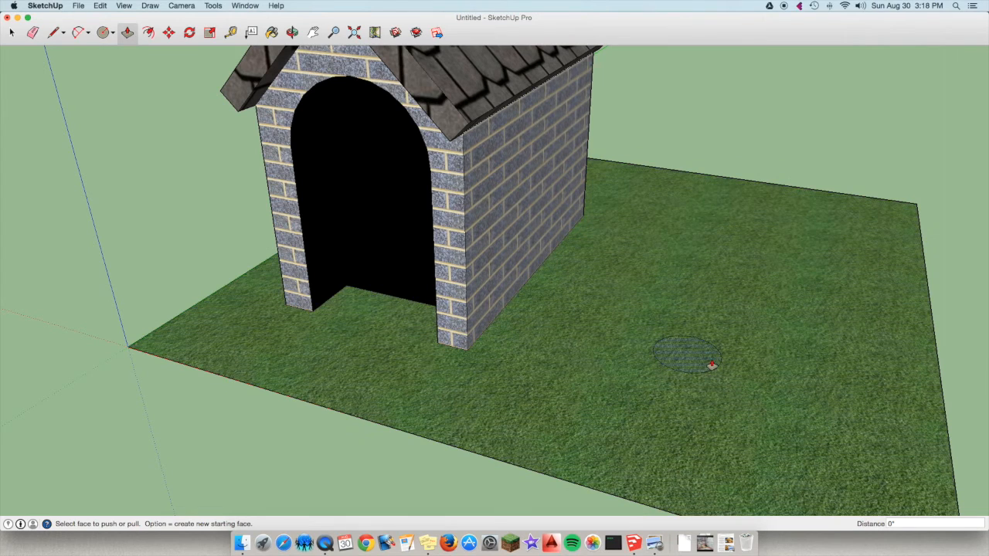
left_click_drag(690, 364, 689, 342)
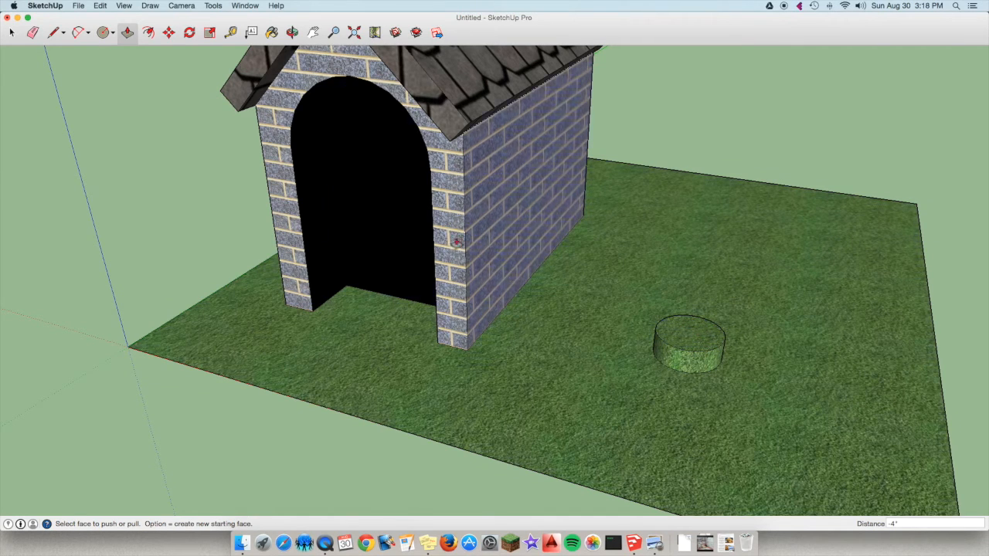
left_click(149, 32)
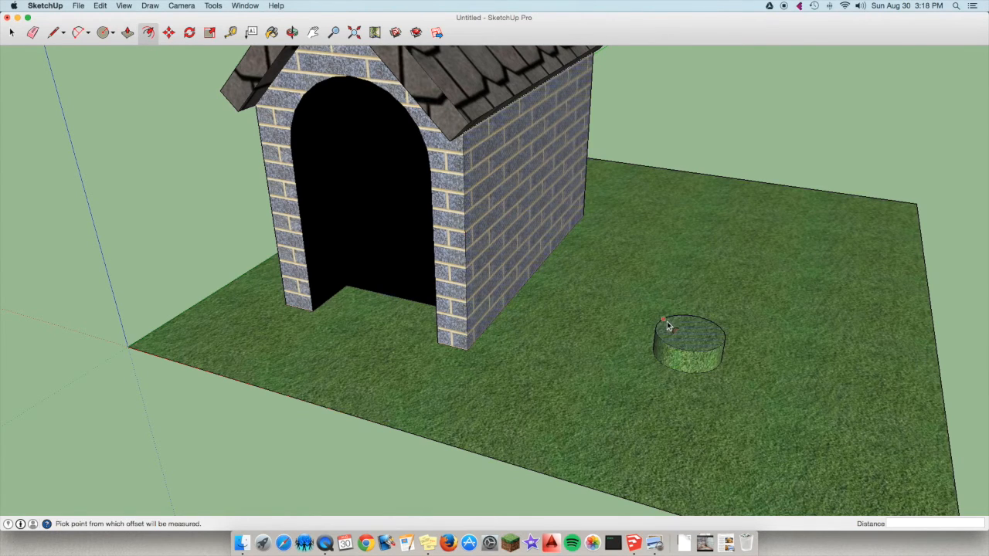
scroll(695, 338, "up", 5)
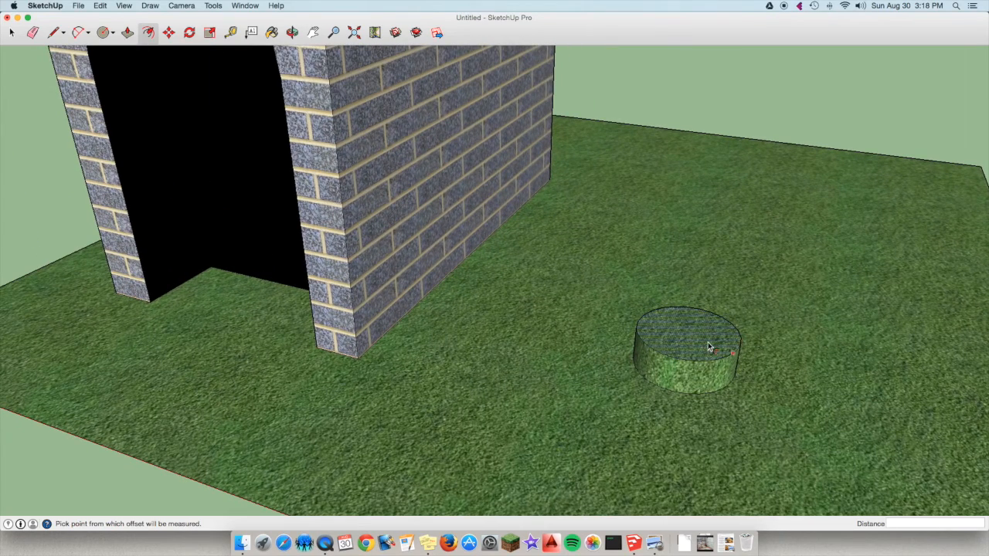
left_click(727, 338)
scroll(730, 344, "up", 2)
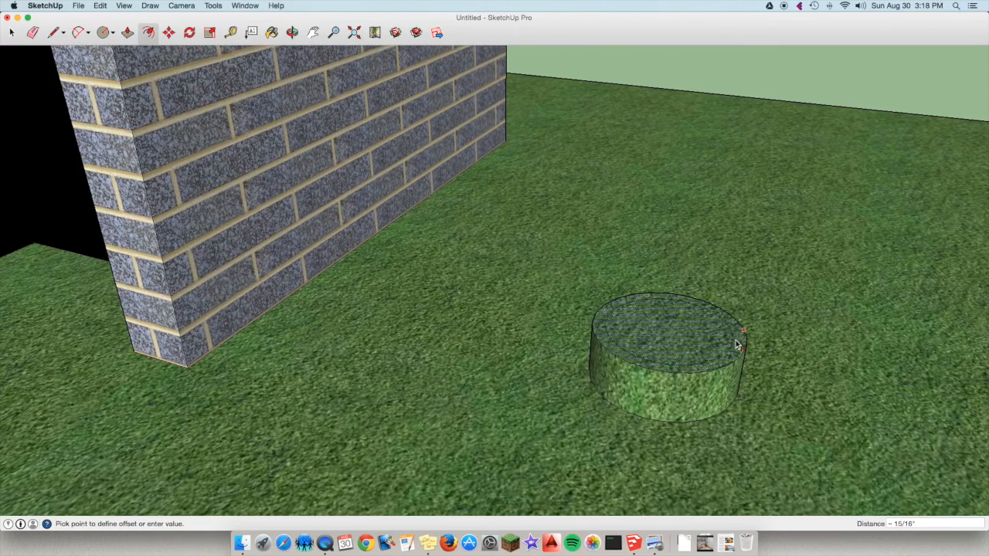
left_click(737, 345)
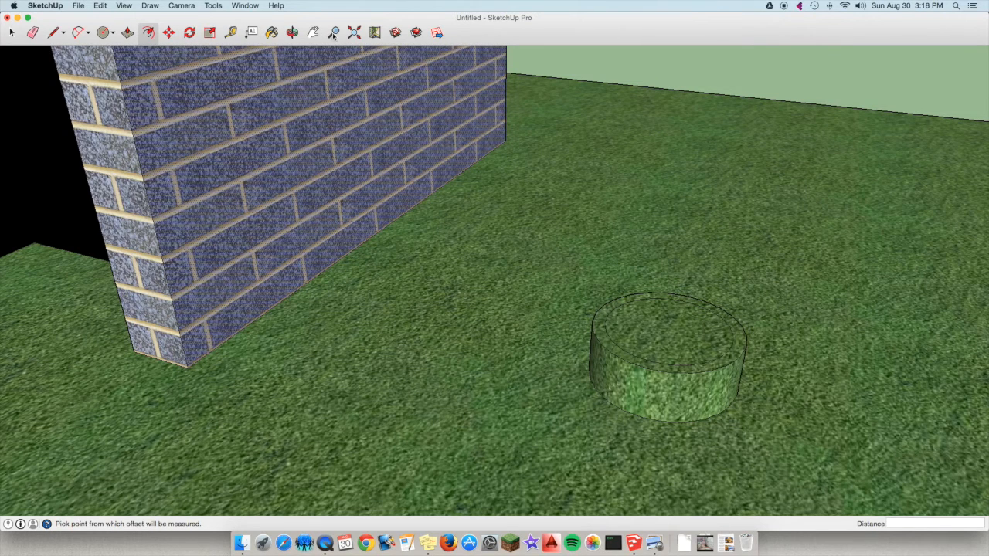
Paint the cylinder's side, top rim and inner top face with the dark asphalt texture from Asphalt and Concrete.
left_click(272, 33)
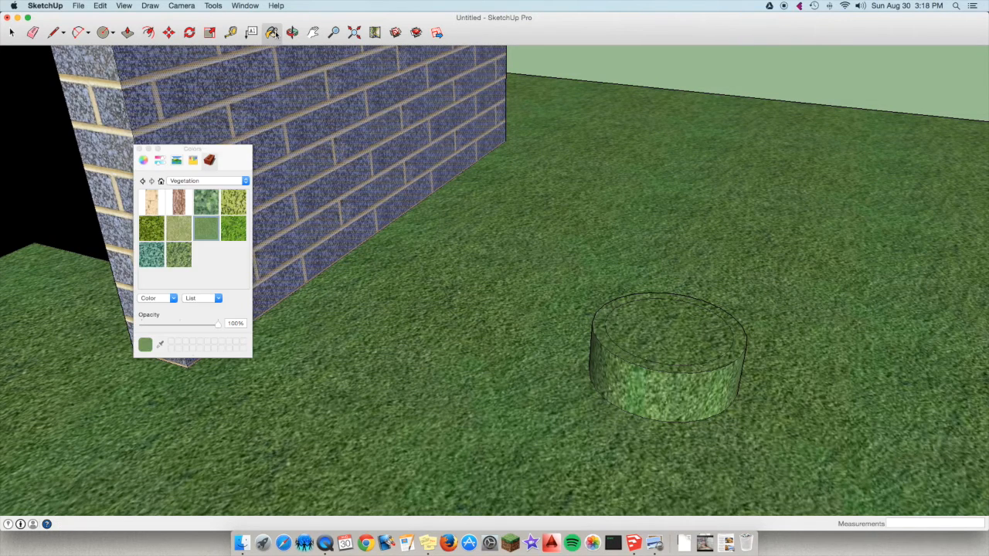
left_click(210, 182)
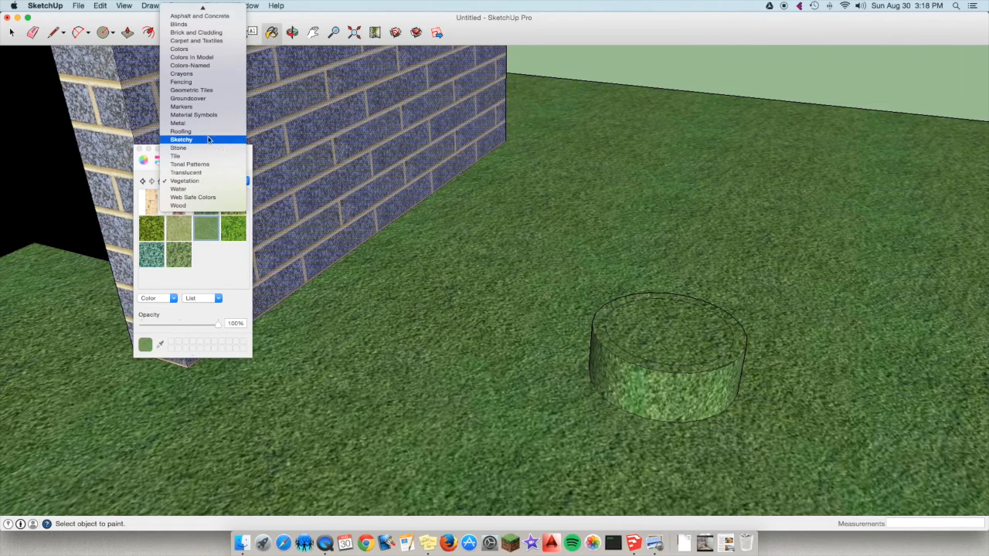
left_click(210, 90)
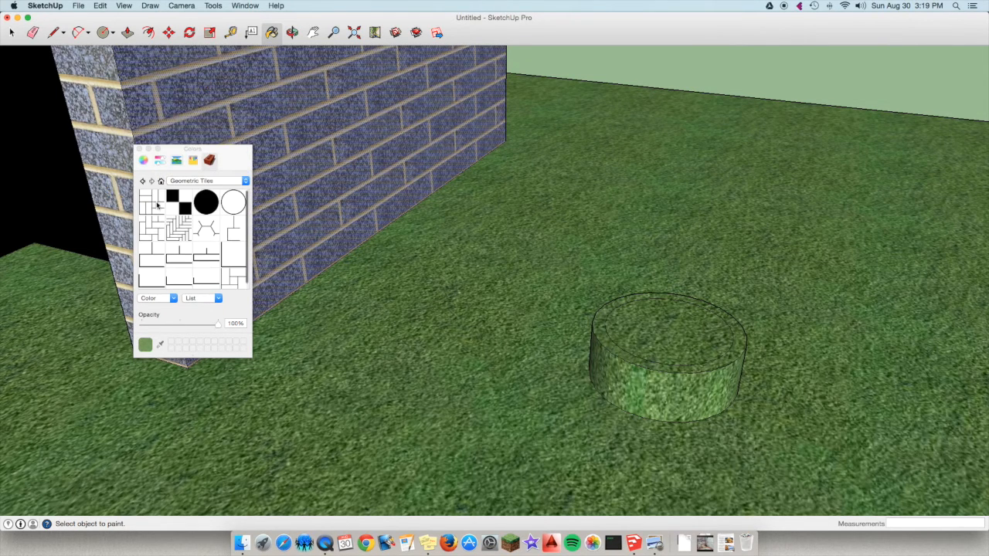
left_click(217, 183)
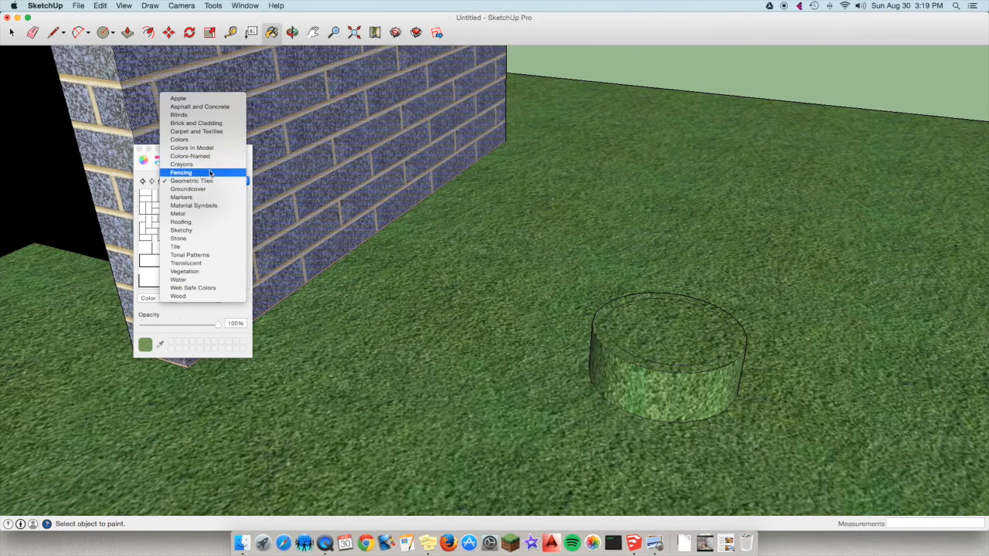
left_click(212, 126)
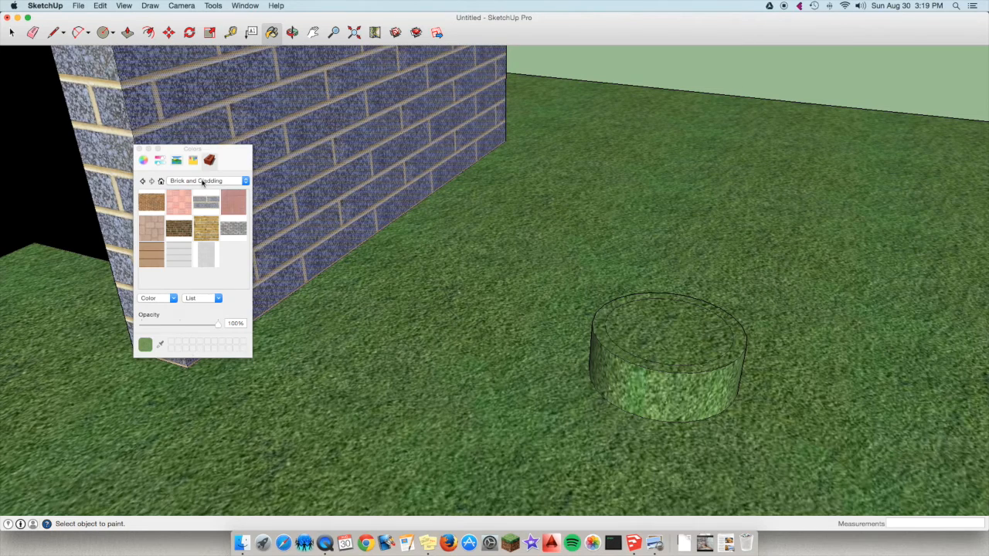
left_click(203, 181)
left_click(200, 163)
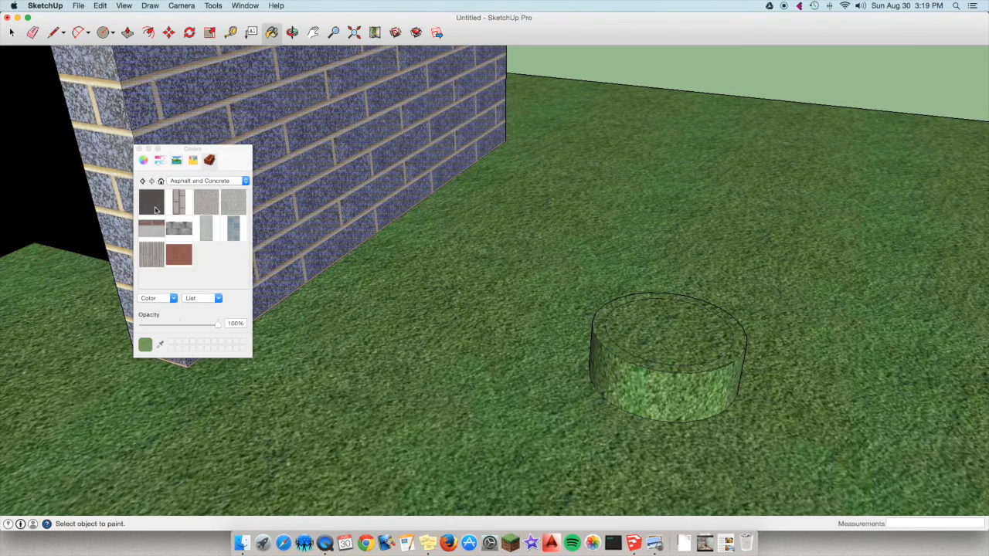
left_click(154, 209)
left_click(688, 392)
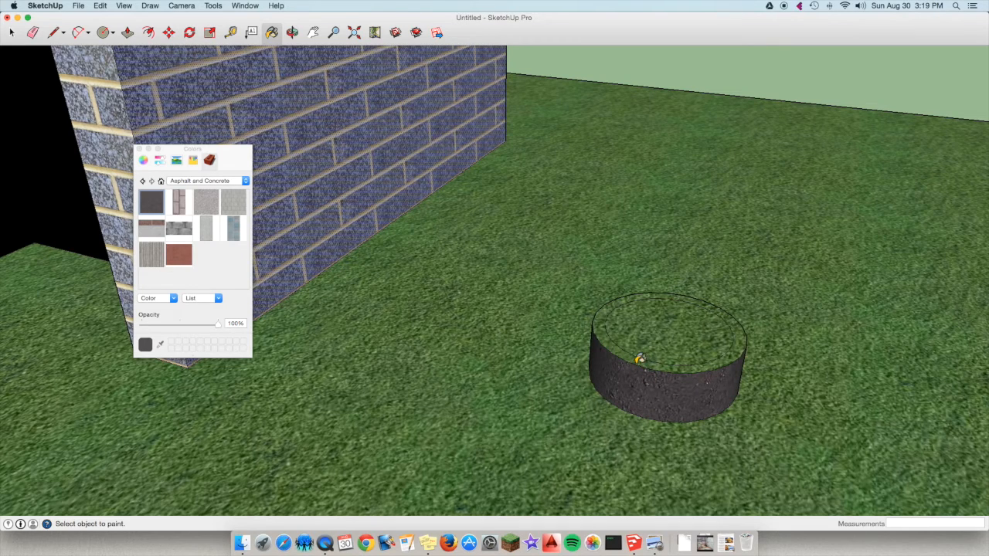
left_click(640, 358)
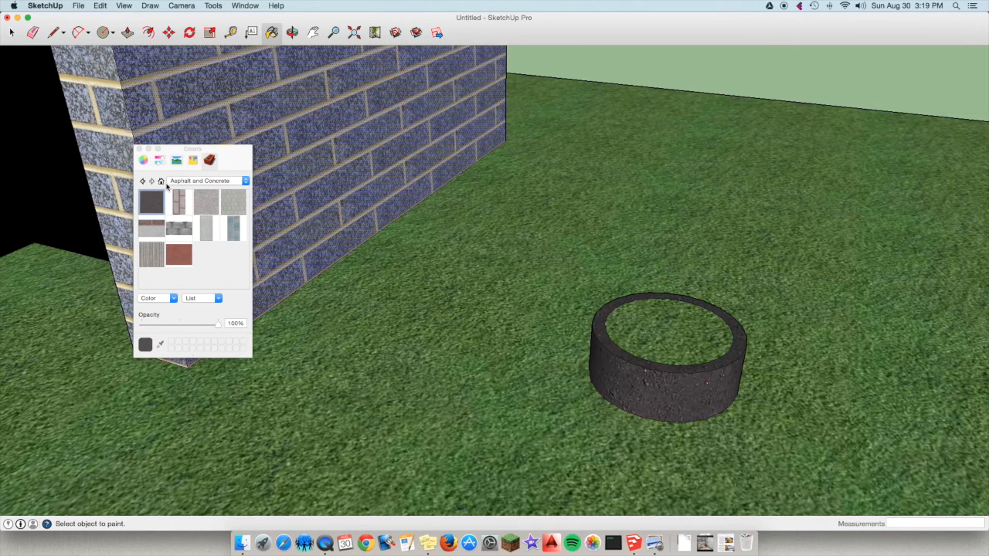
left_click(694, 329)
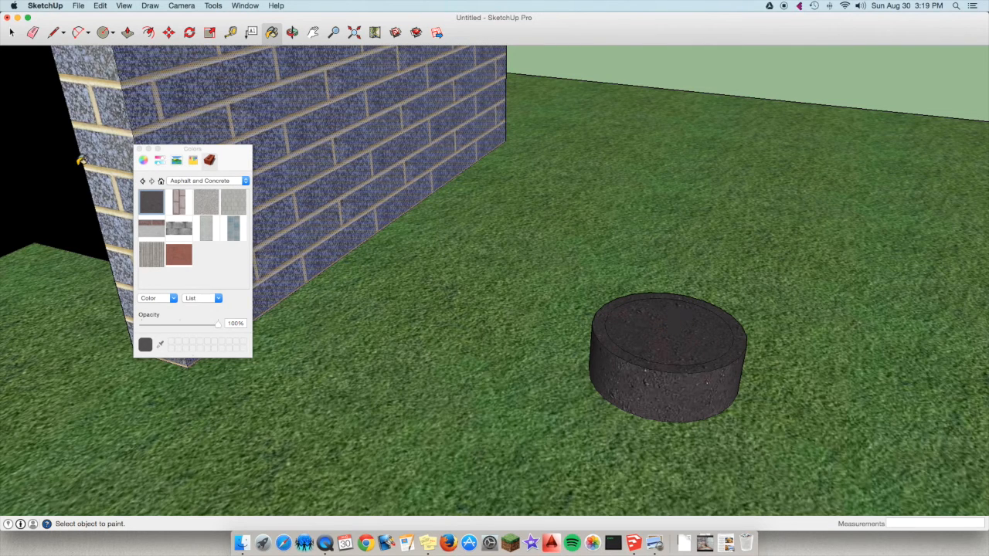
left_click(140, 150)
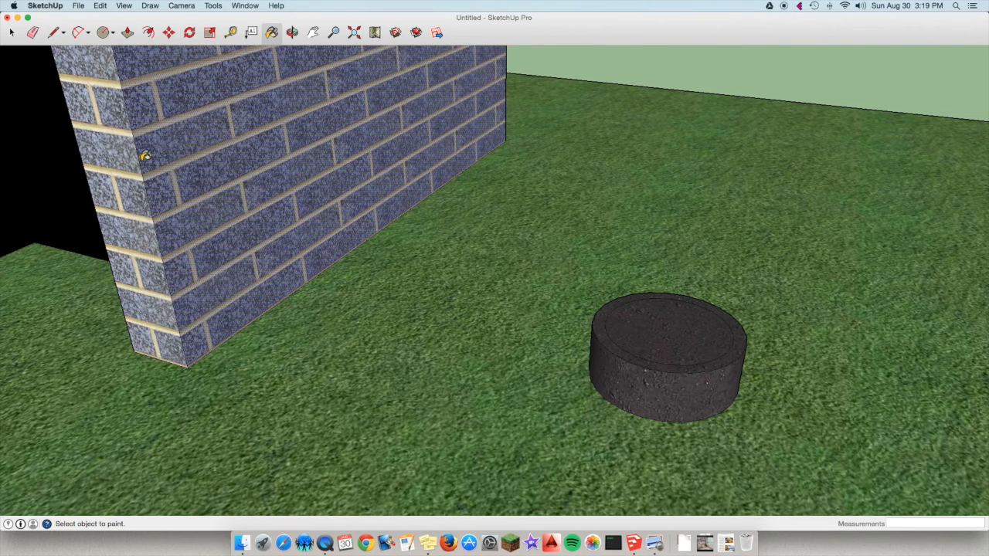
Push the cylinder's inner top face down about 1 1/4" to hollow out the bowl inside its rim.
left_click(128, 33)
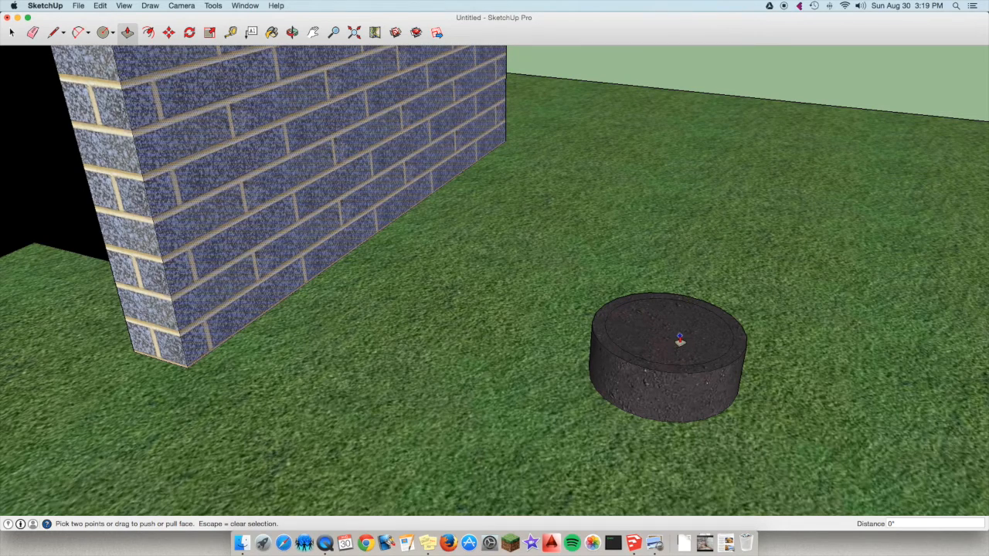
left_click(680, 340)
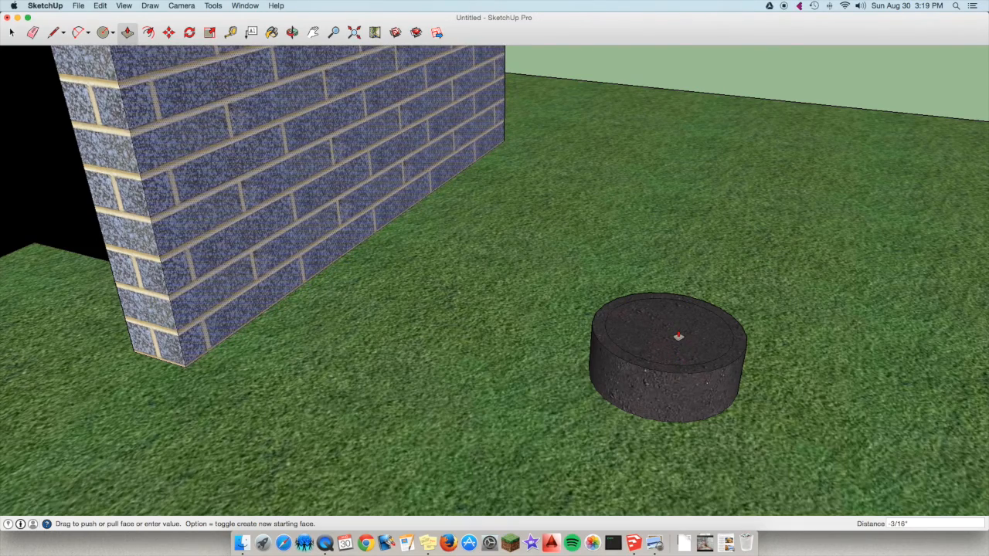
key("Escape")
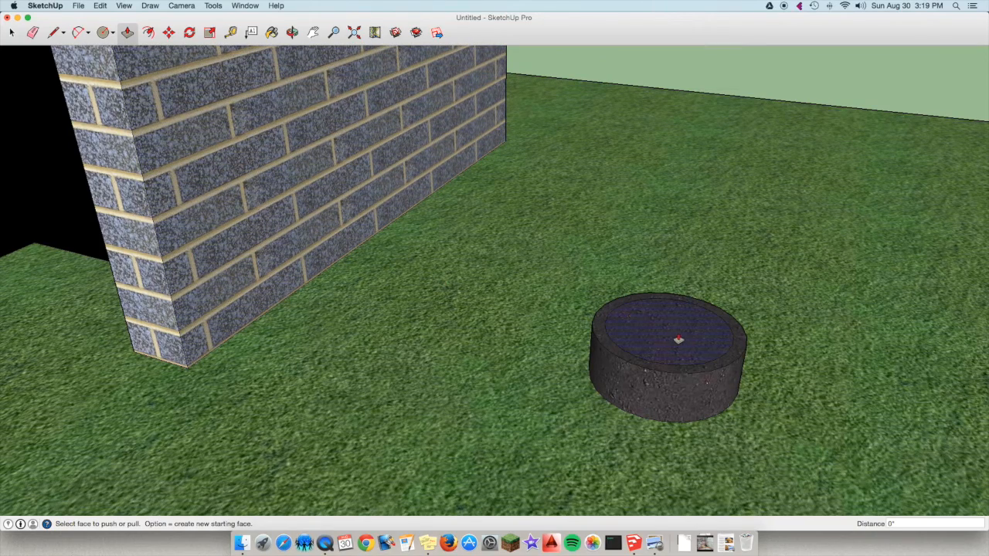
left_click(685, 337)
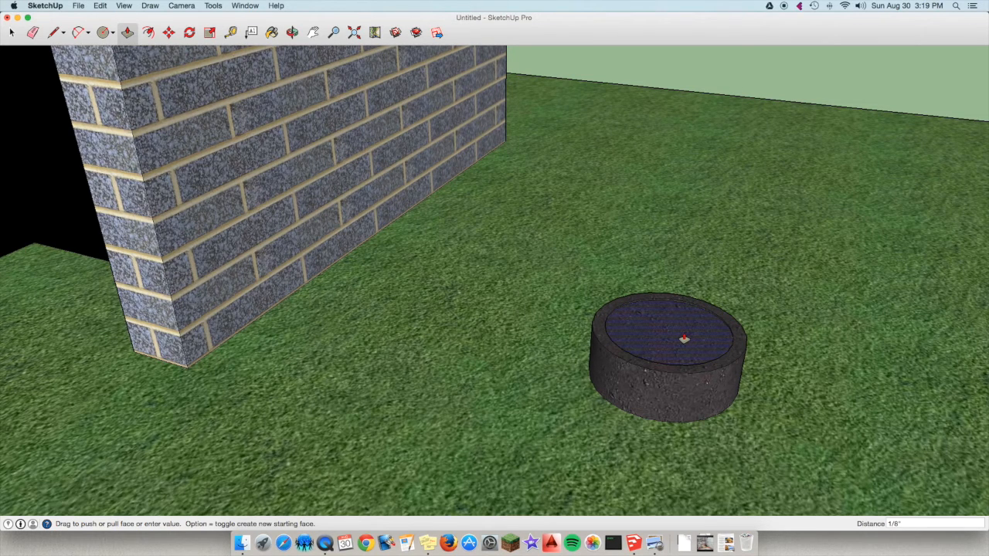
left_click(683, 338)
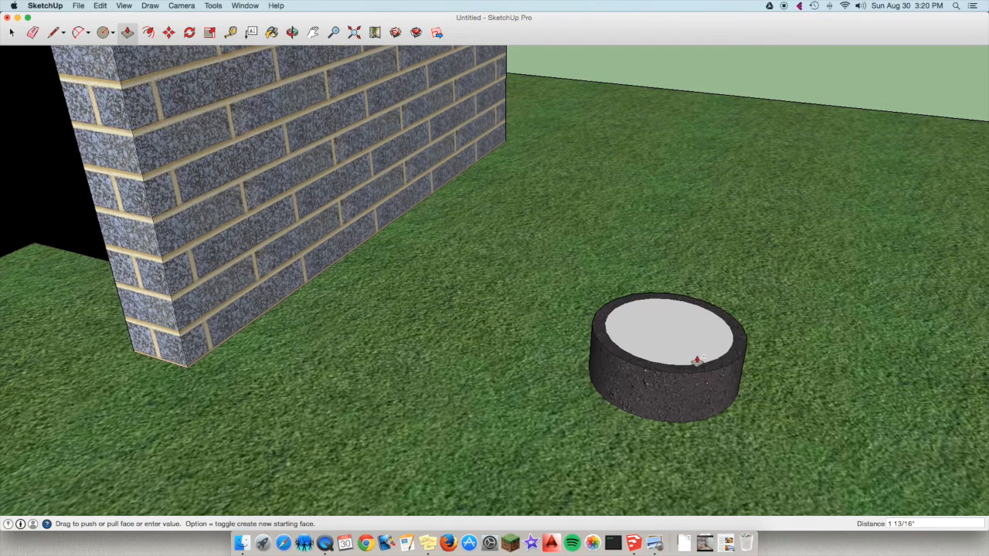
left_click(700, 401)
left_click(671, 348)
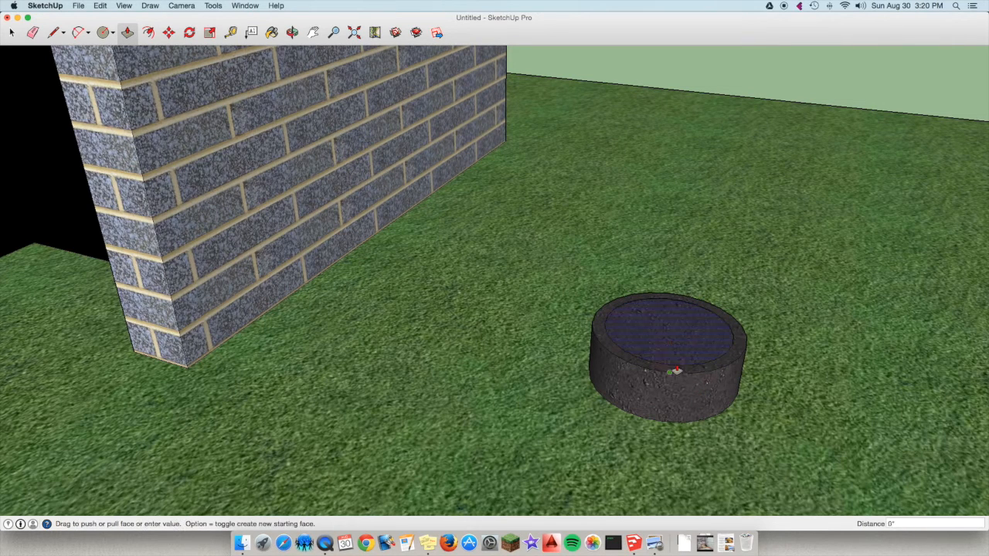
left_click(676, 363)
scroll(695, 345, "up", 5)
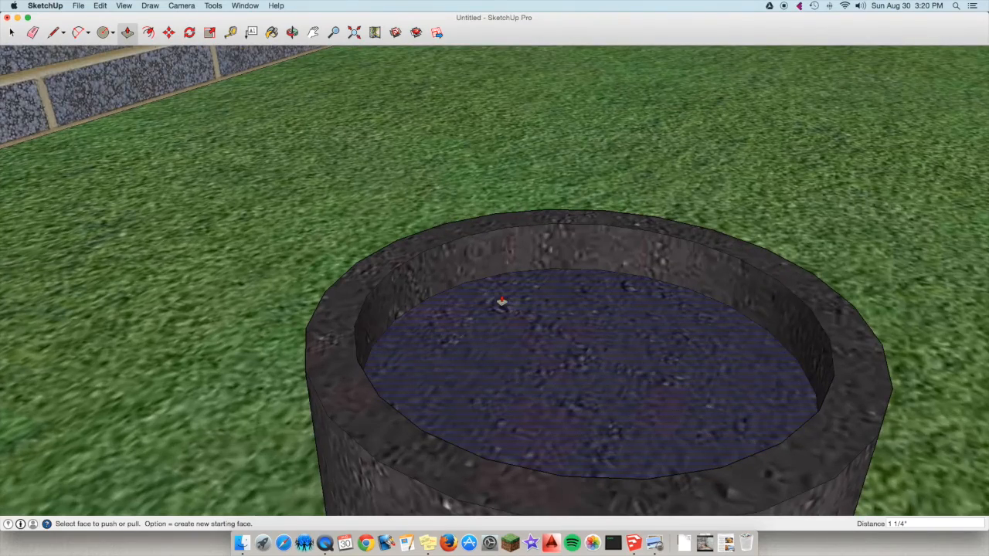
Paint the bowl's recessed inner face with Water_Pool_Light from the Water materials and close the materials window.
left_click(270, 34)
left_click(223, 184)
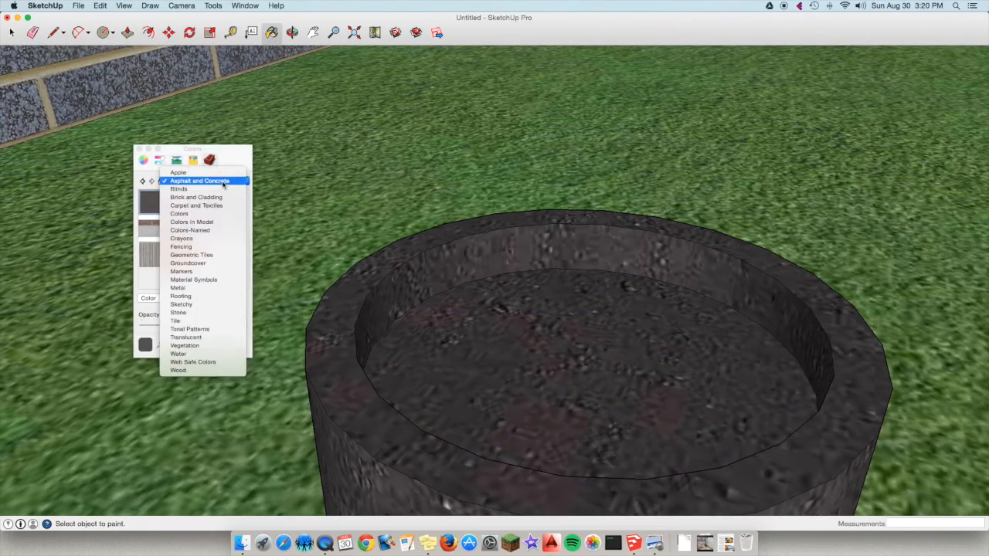
left_click(194, 354)
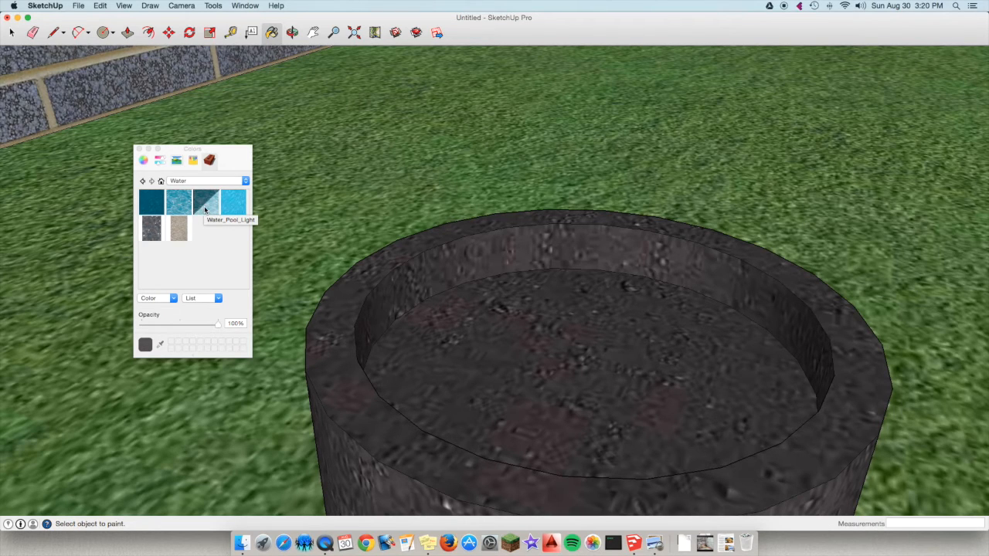
left_click(204, 205)
left_click(633, 347)
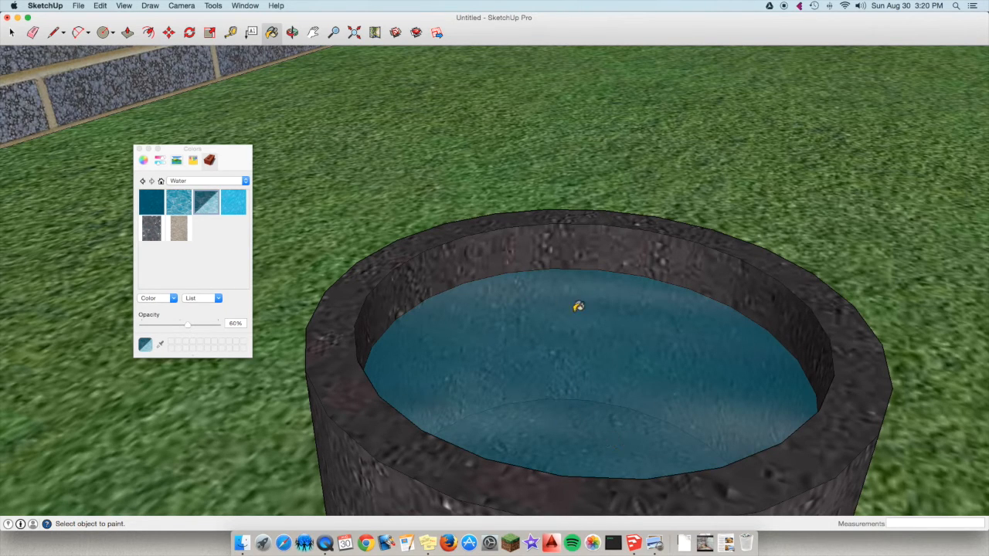
scroll(506, 348, "down", 4)
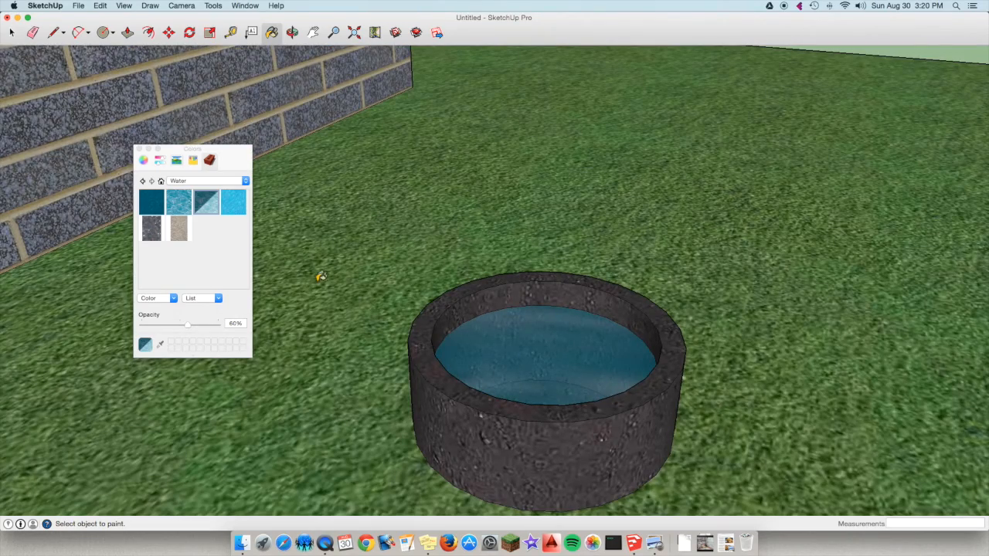
left_click(138, 150)
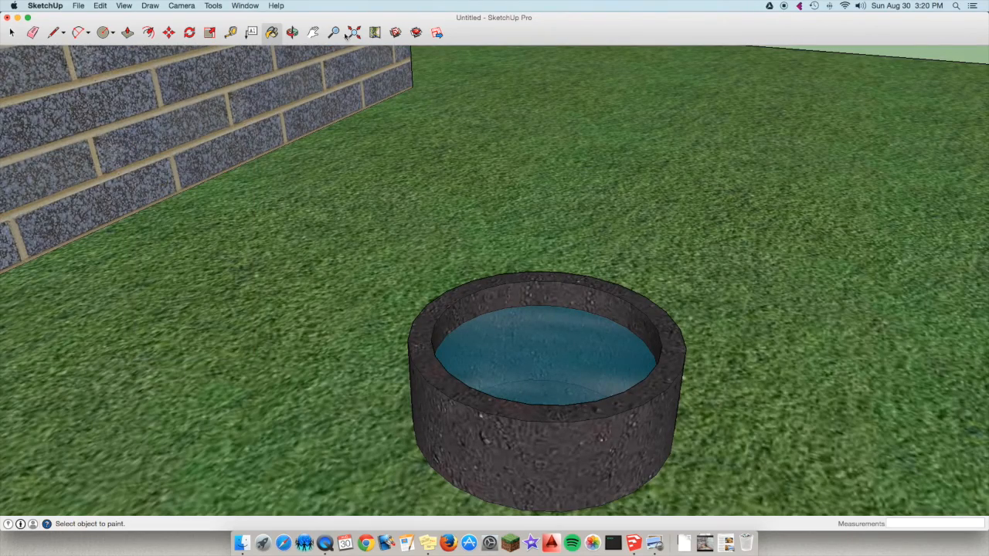
Save the model as "doghouse project" in Documents as a SketchUp model.
scroll(413, 159, "down", 10)
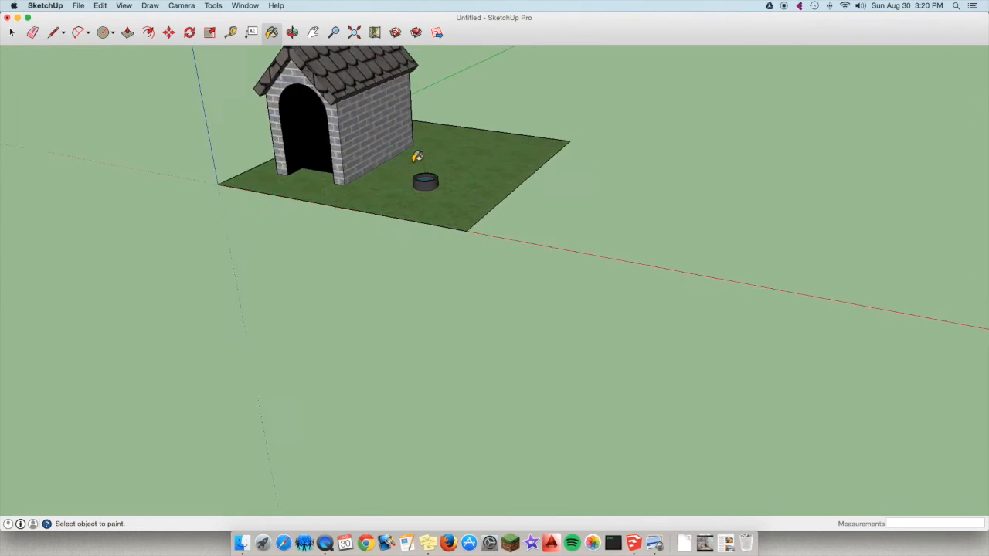
scroll(312, 133, "up", 6)
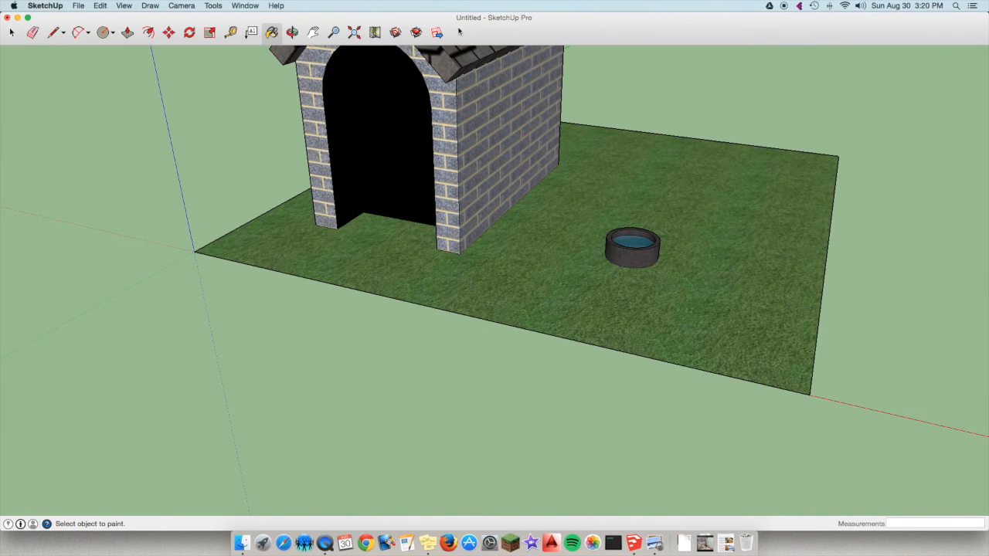
left_click(78, 5)
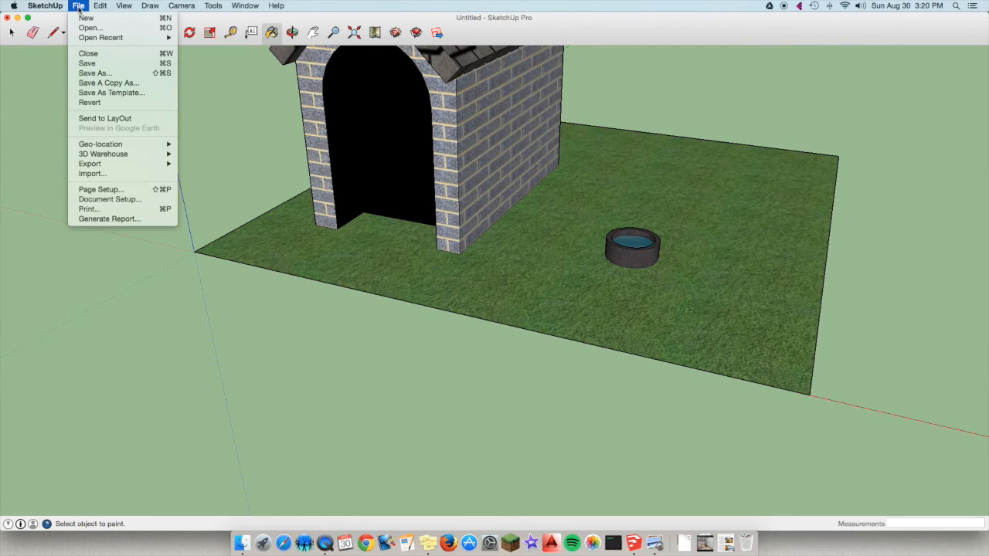
left_click(107, 68)
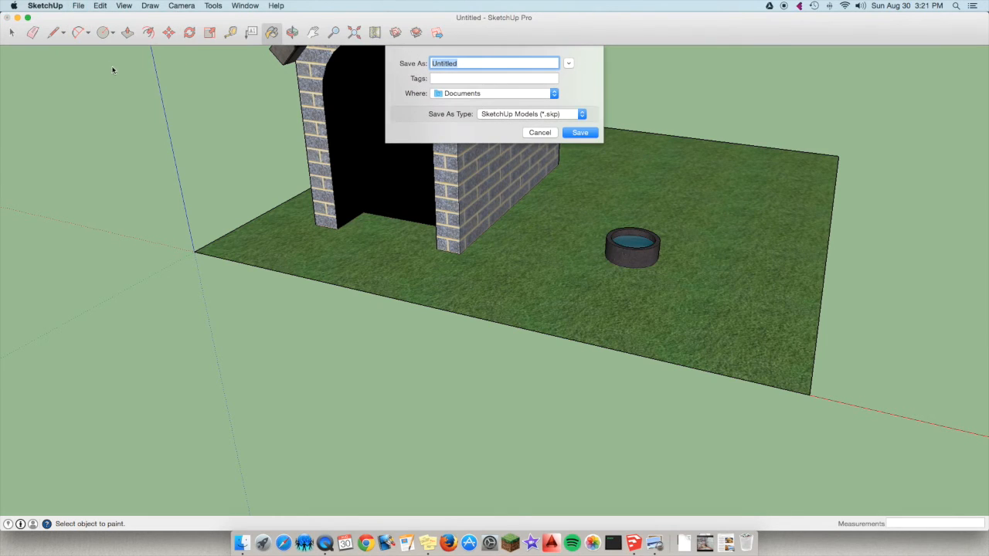
type("doghouse project")
left_click(580, 133)
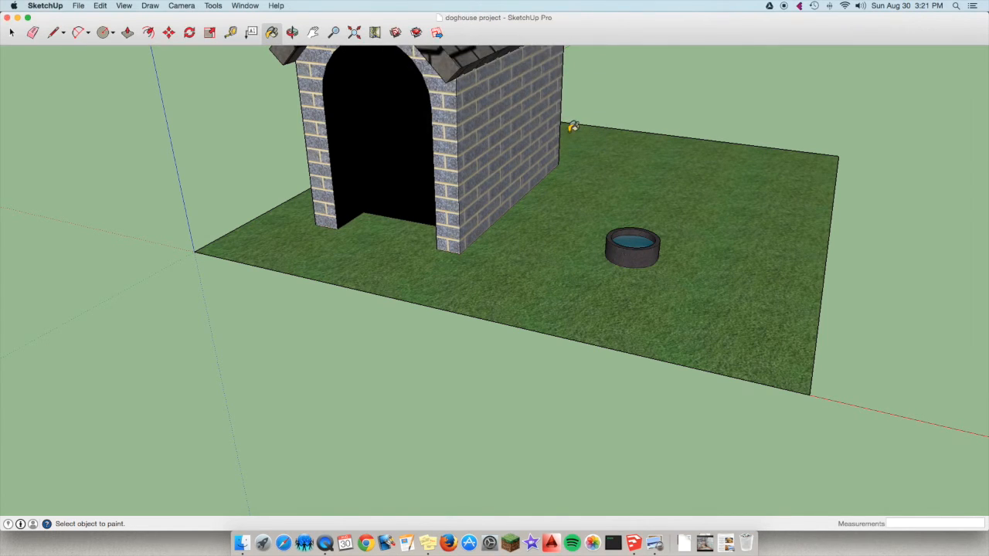
Inspect the water bowl up close and bring the whole doghouse with its roof and lawn into view.
scroll(572, 131, "down", 3)
scroll(572, 131, "down", 2)
scroll(573, 131, "up", 5)
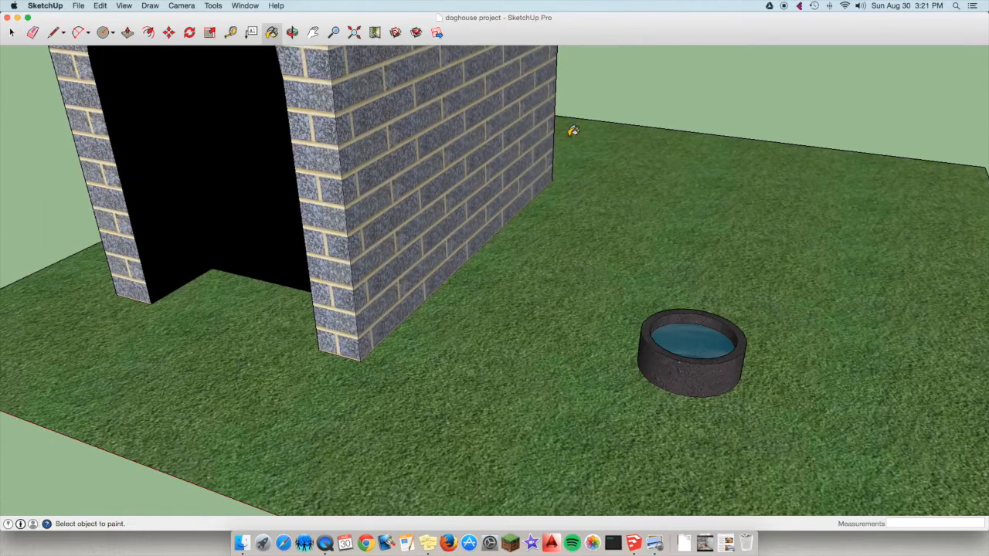
scroll(573, 131, "down", 3)
scroll(573, 131, "down", 2)
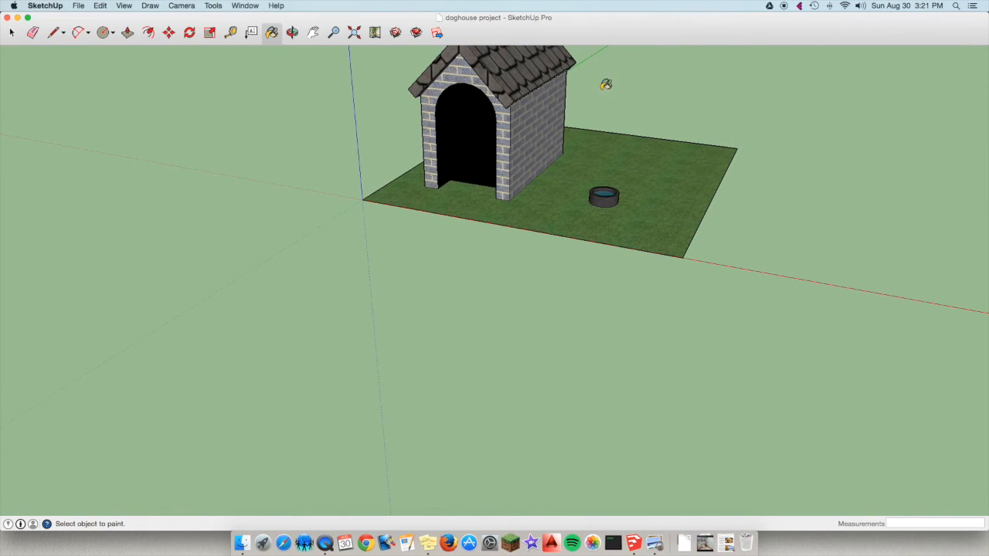
scroll(576, 152, "up", 3)
left_click(312, 31)
mouse_move(472, 134)
left_mouse_down()
mouse_move(483, 236)
mouse_move(442, 287)
left_mouse_up()
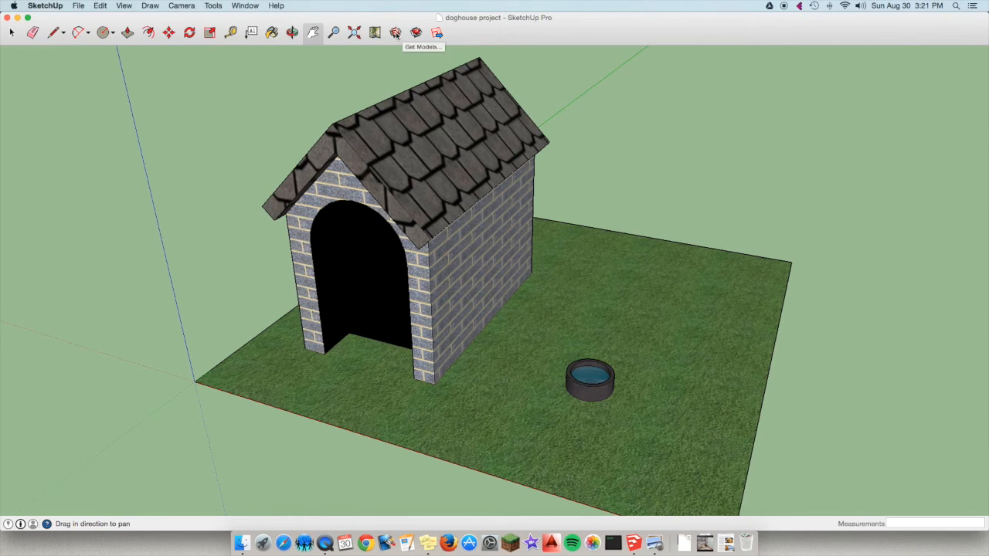
Search the 3D Warehouse for "3d dog" and look through the models for a suitable dog.
left_click(395, 32)
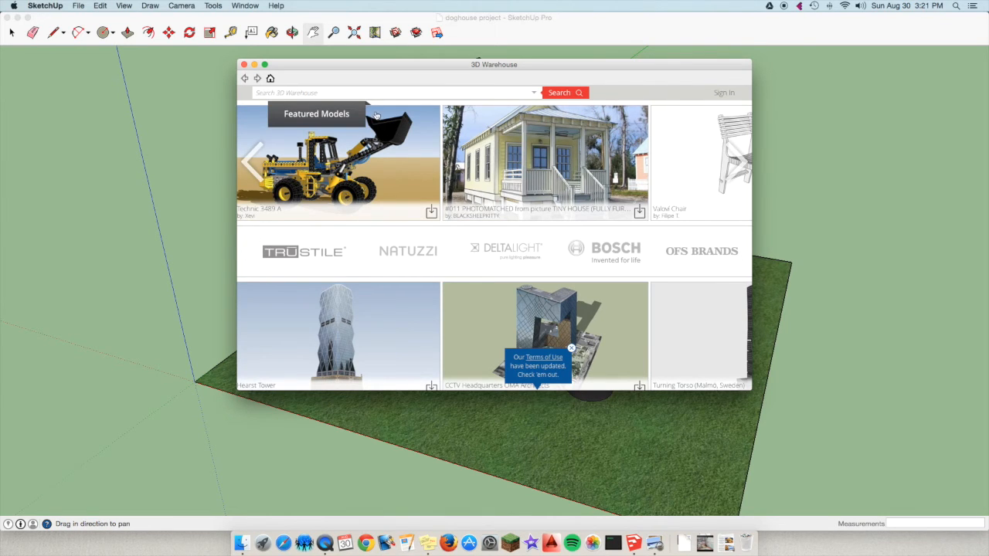
left_click(374, 91)
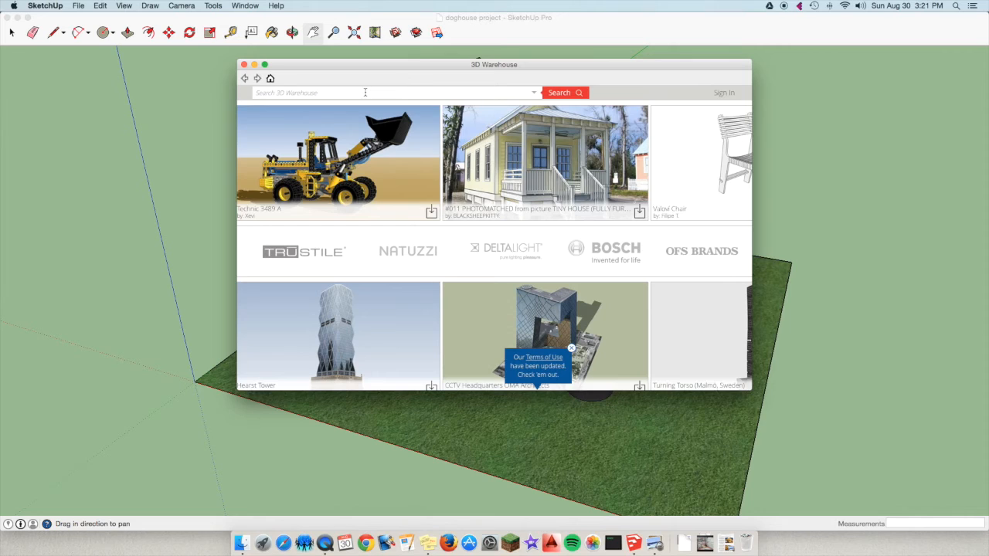
type("2d")
key("BackSpace")
key("BackSpace")
type("3d dog")
key("Return")
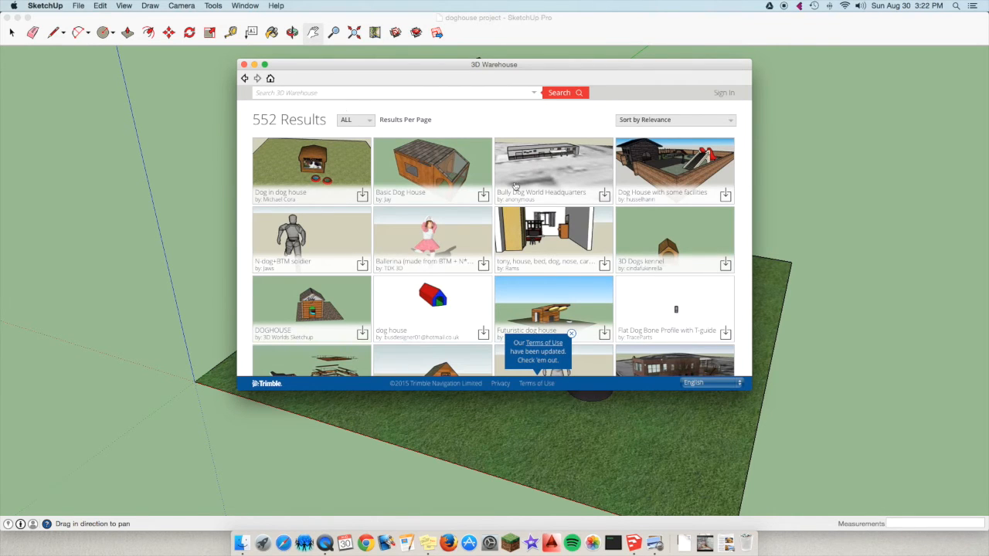
scroll(562, 196, "down", 5)
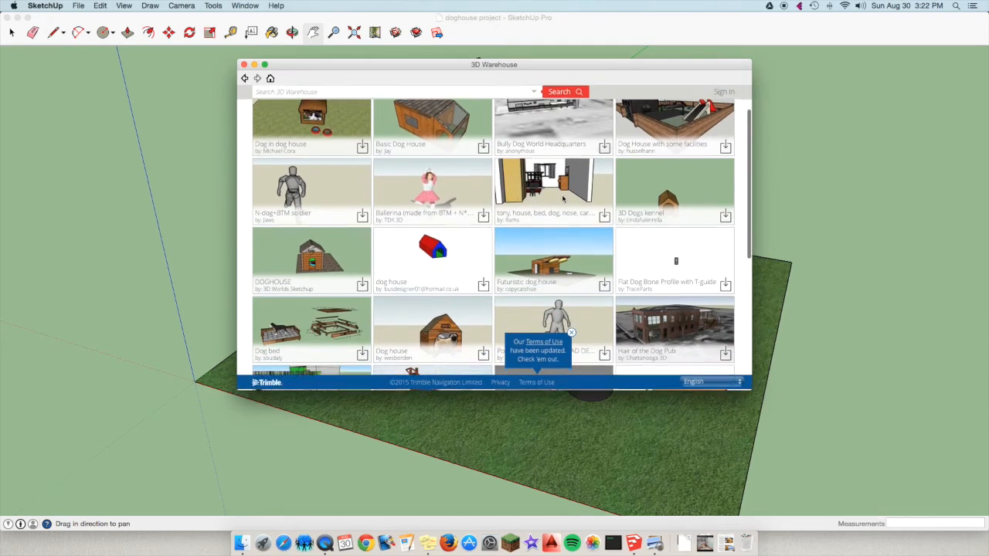
scroll(560, 194, "up", 5)
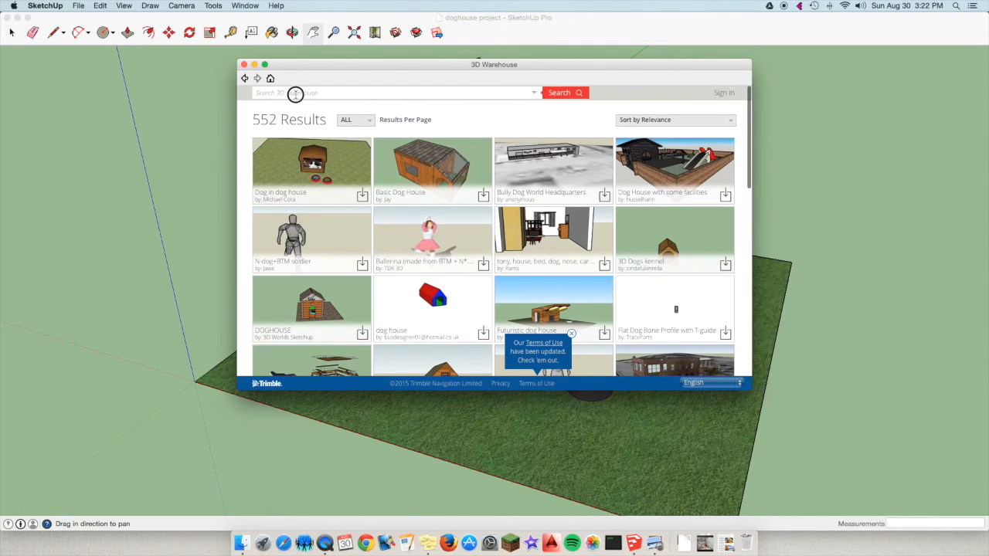
Search the 3D Warehouse for "dog" and browse the listed models.
type("dog")
key("Return")
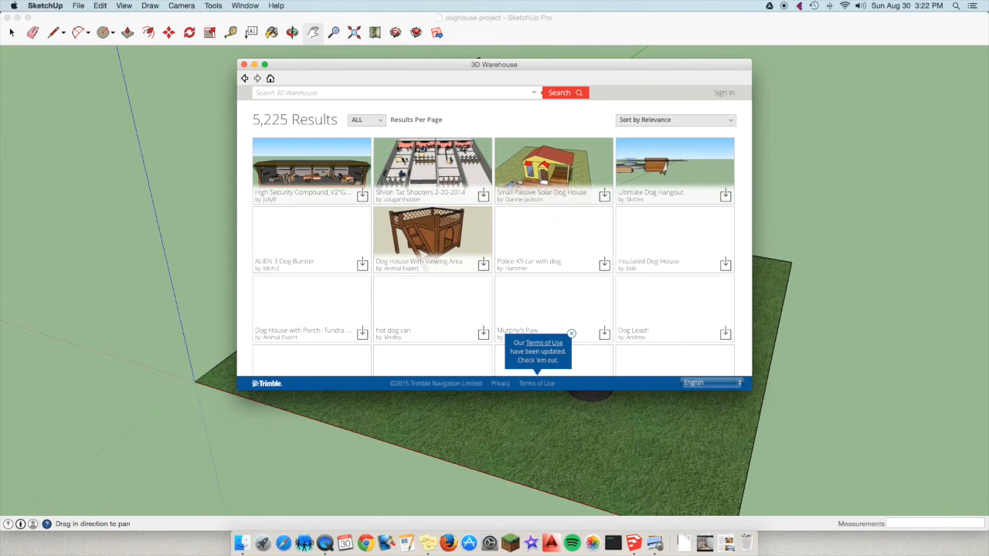
scroll(449, 183, "down", 10)
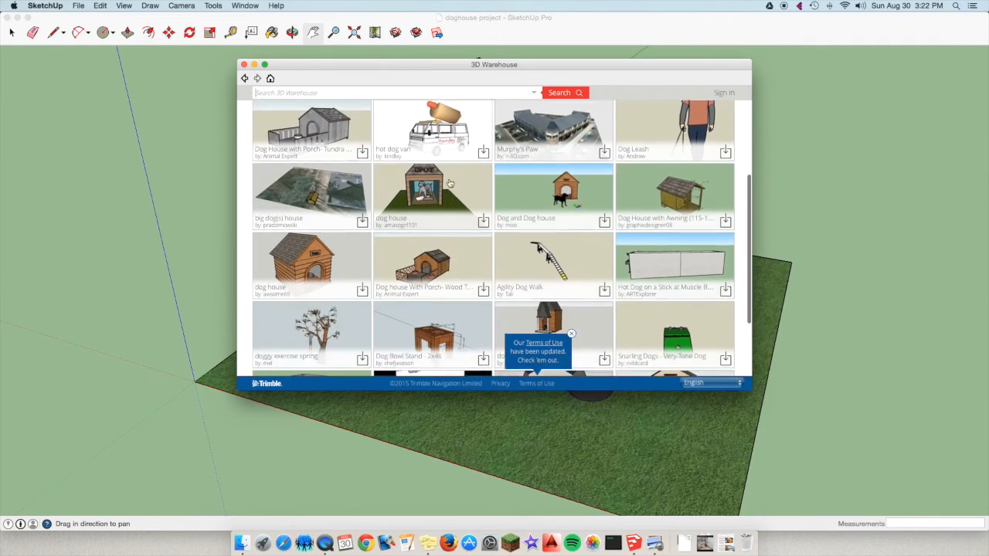
scroll(450, 183, "up", 10)
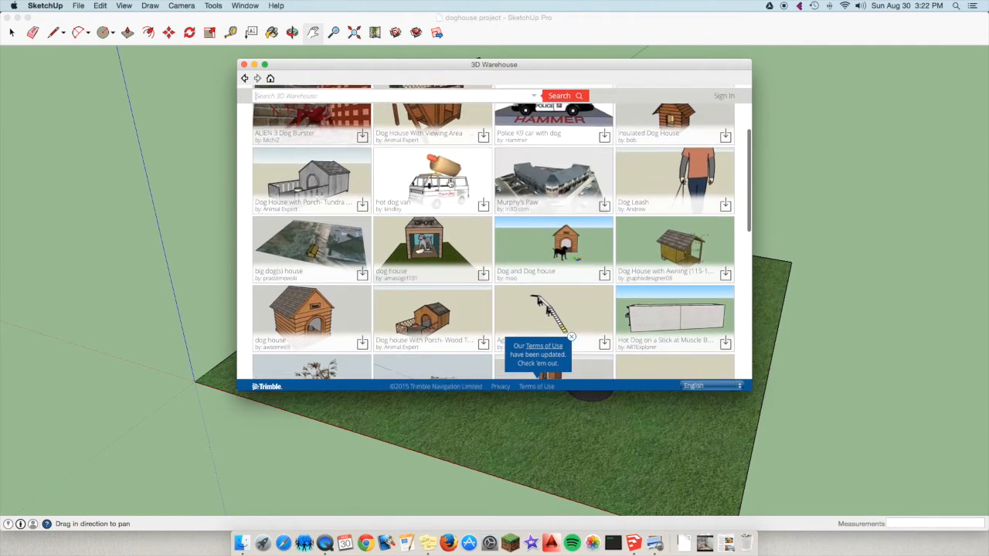
Search the 3D Warehouse for "bulldog" and look through the models for a realistic dog.
left_click(322, 91)
type("bulldog")
key("Return")
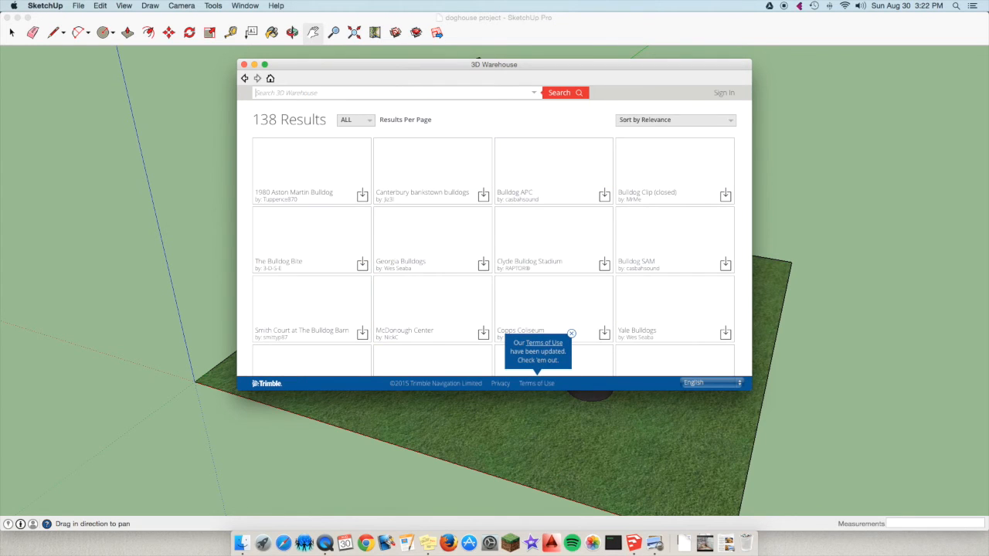
scroll(563, 187, "down", 10)
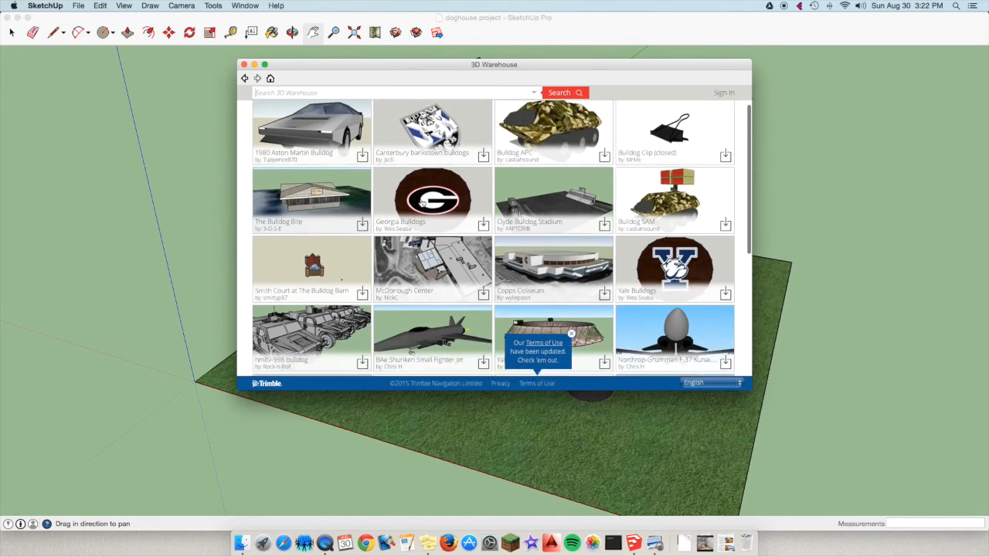
scroll(424, 205, "down", 5)
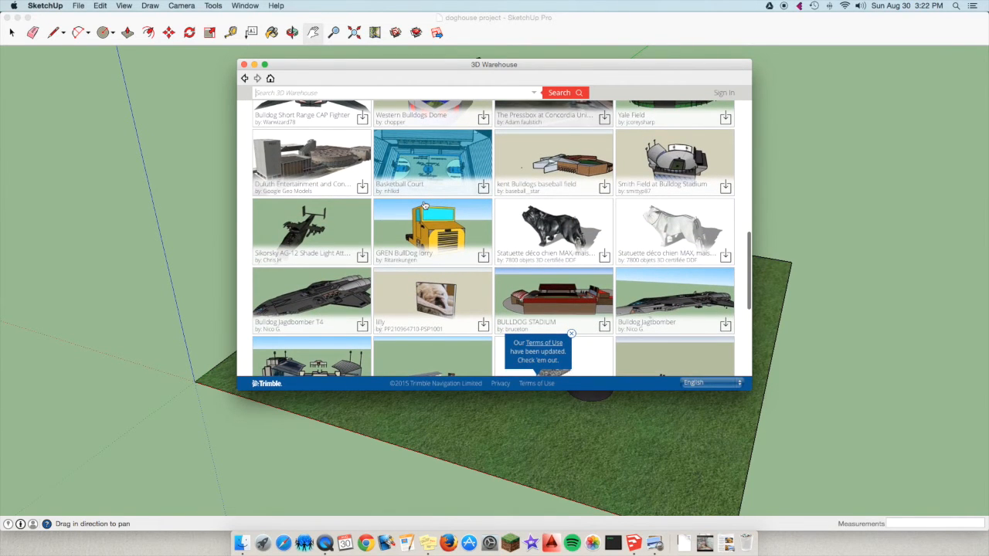
scroll(424, 205, "down", 5)
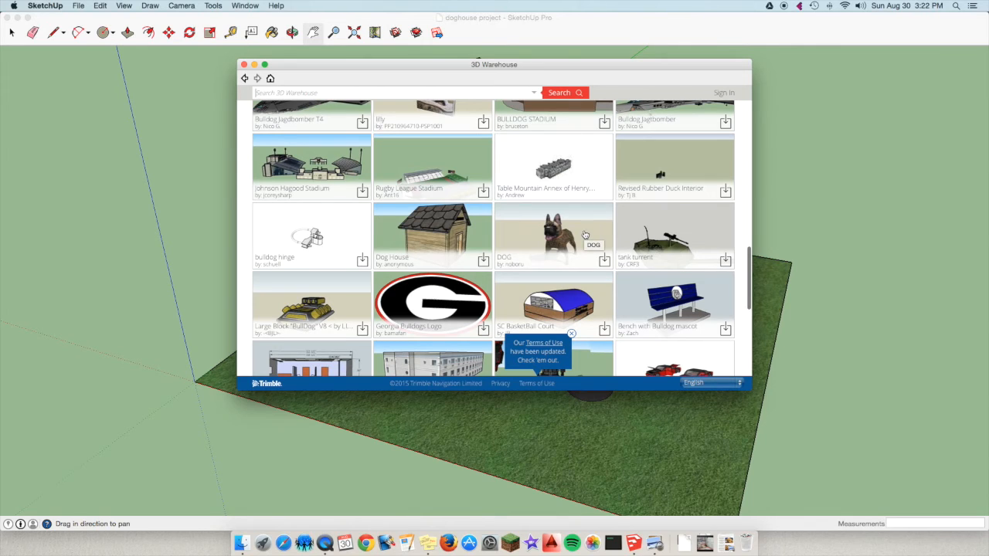
Download the French bulldog model named DOG and load it directly into the doghouse model.
left_click(585, 235)
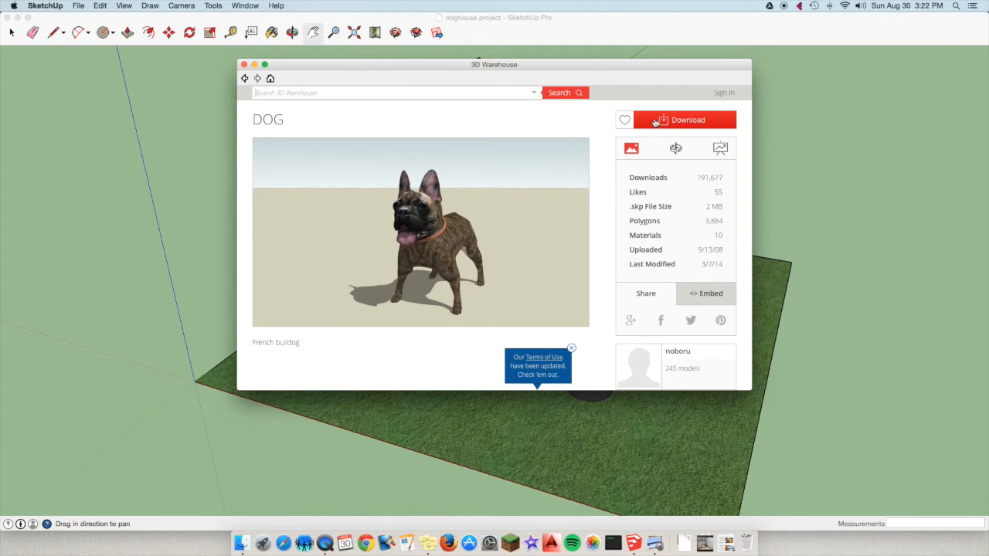
left_click(662, 121)
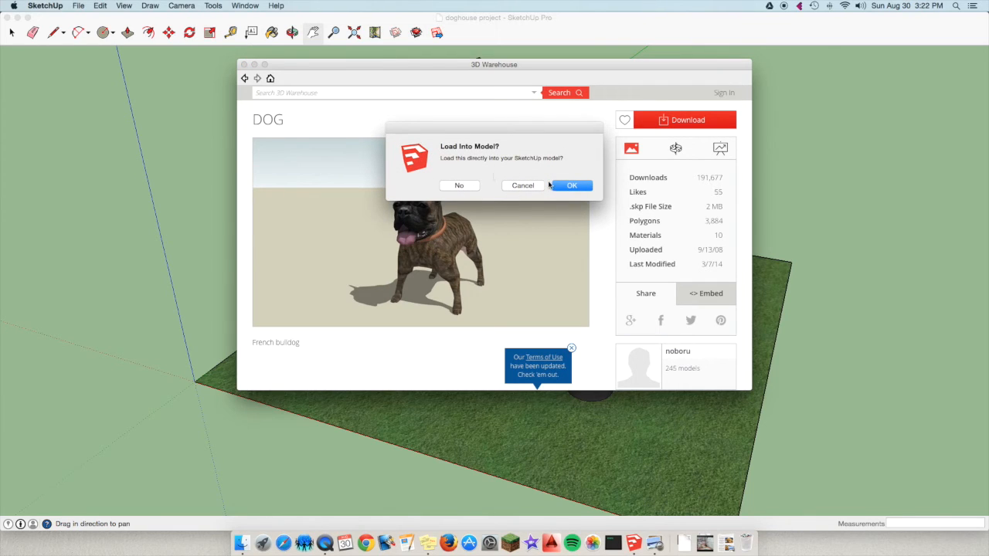
left_click(572, 186)
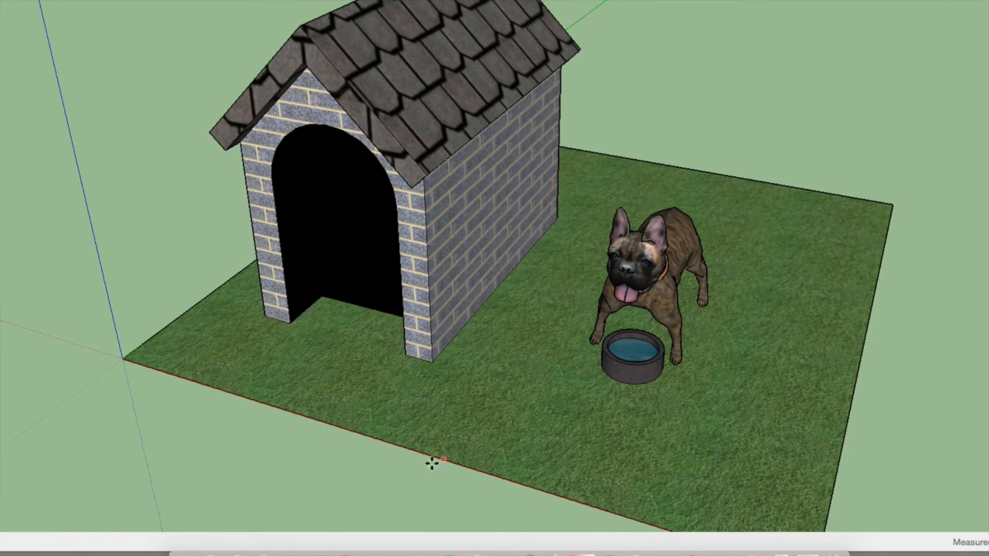
Try rotating the French bulldog about its vertical axis with the Move tool's rotation grips on its bounding box.
left_click(446, 463)
scroll(589, 200, "down", 8)
scroll(589, 200, "up", 8)
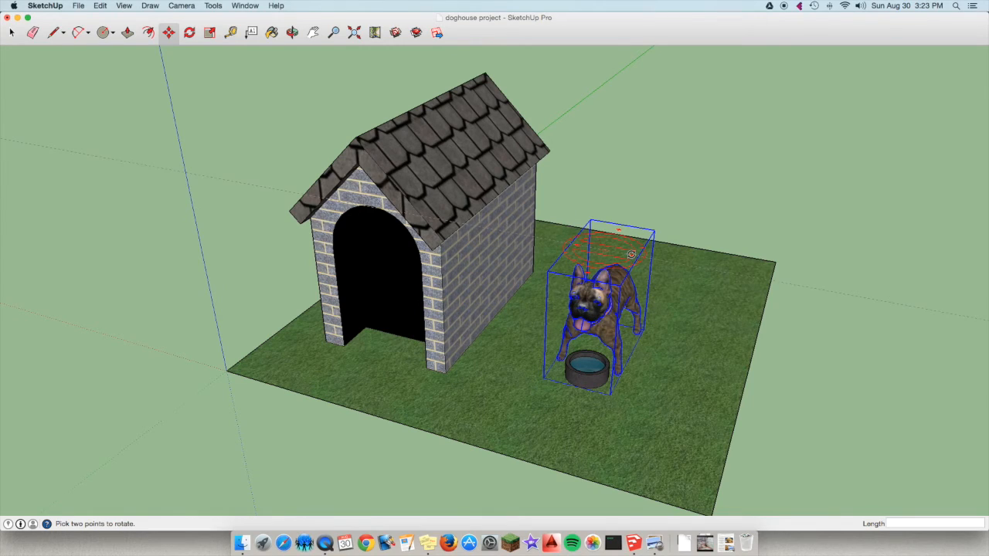
scroll(622, 251, "up", 5)
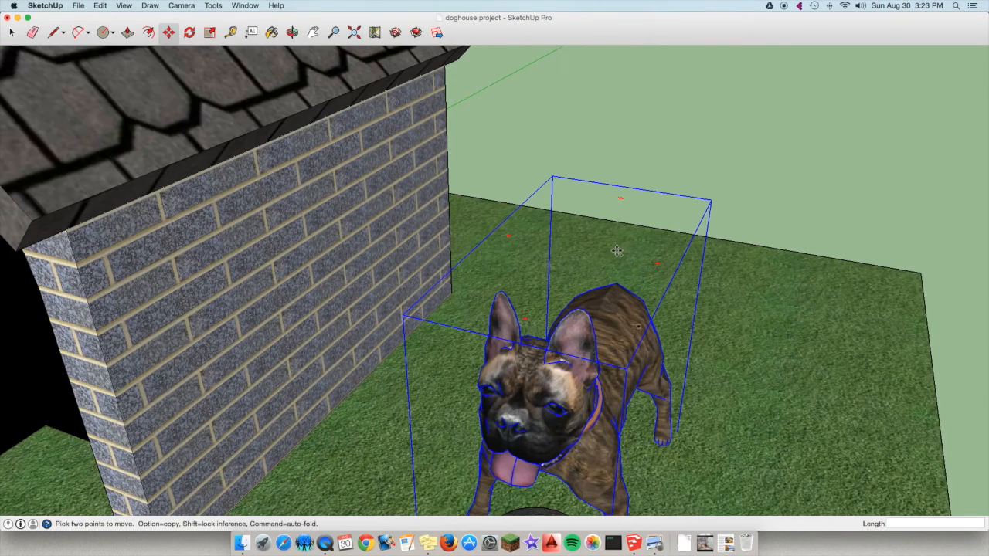
scroll(655, 262, "down", 4)
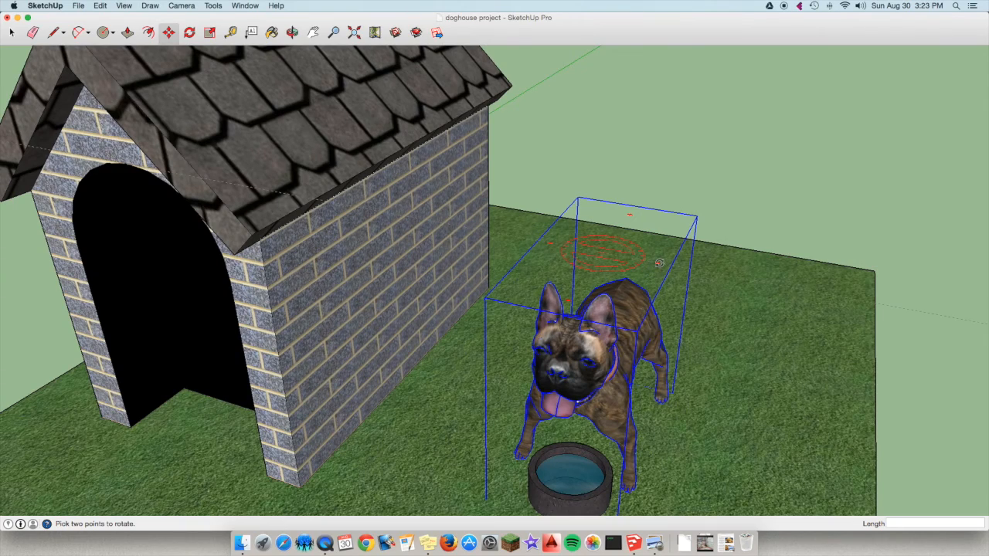
left_click(659, 263)
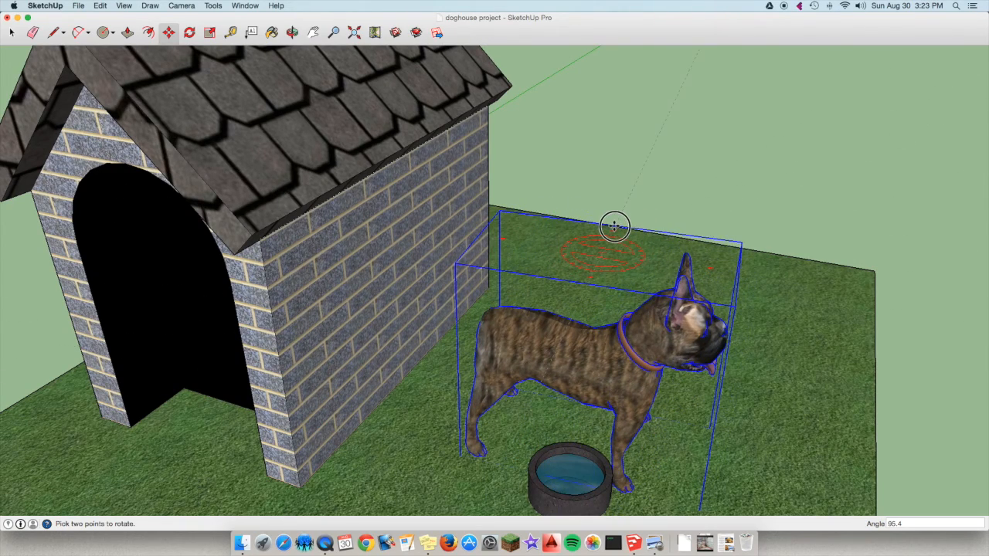
left_click(686, 268)
key("m")
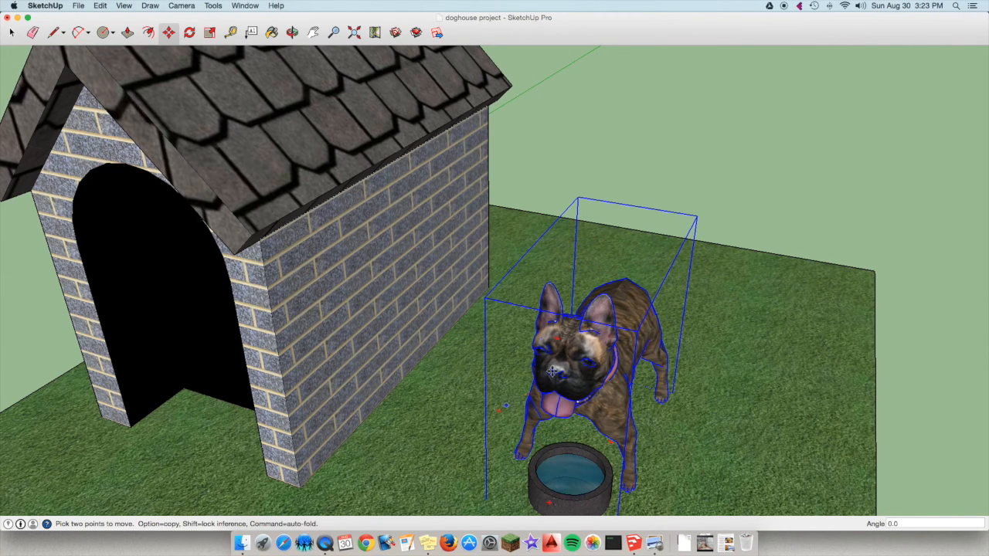
left_click_drag(558, 338, 563, 307)
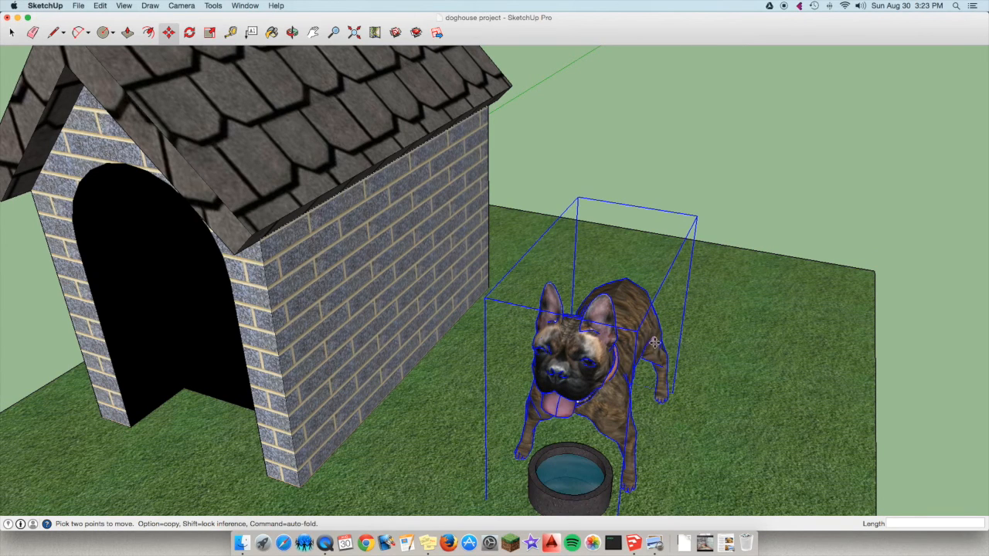
Open the Components browser, place it beside the model and search the 3D Warehouse for "2d family".
scroll(396, 353, "down", 5)
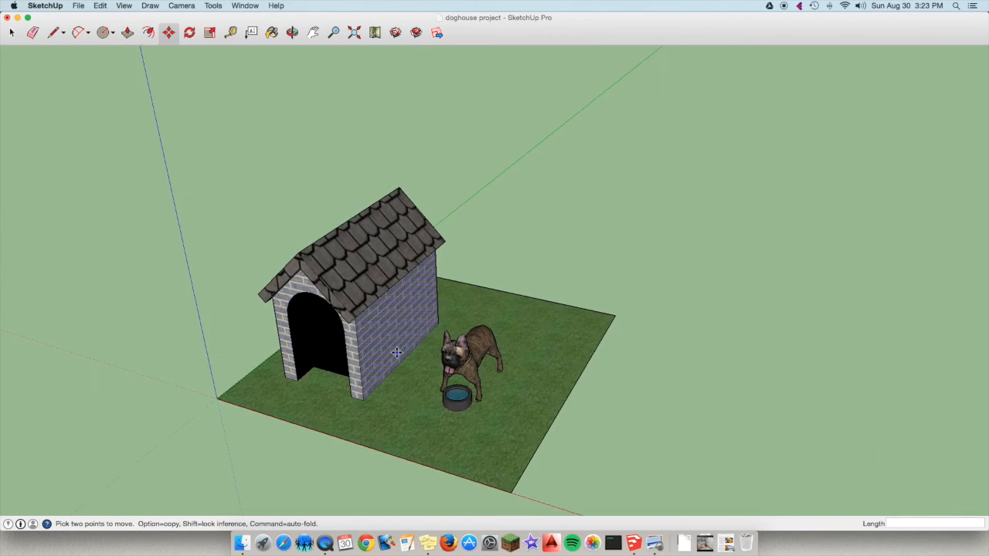
scroll(396, 353, "up", 3)
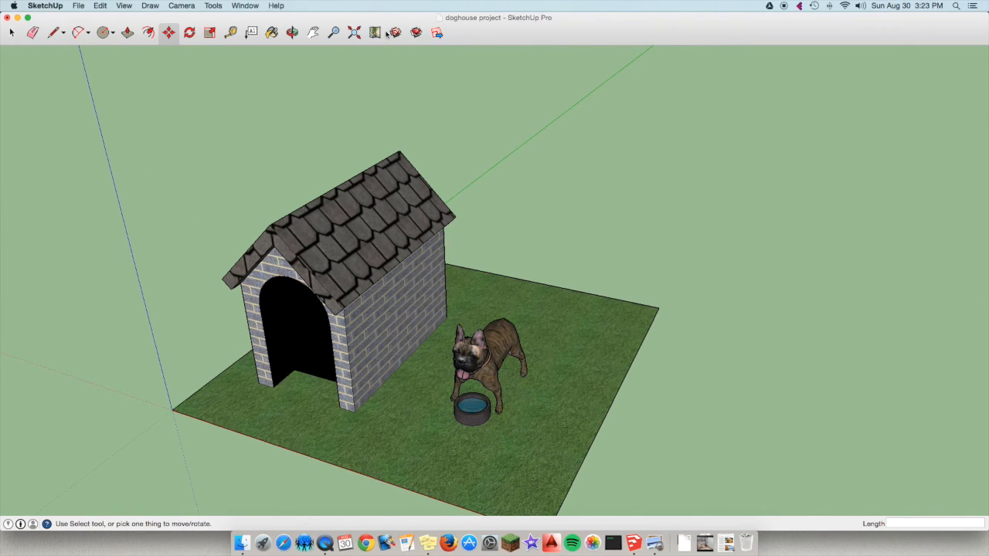
left_click(245, 6)
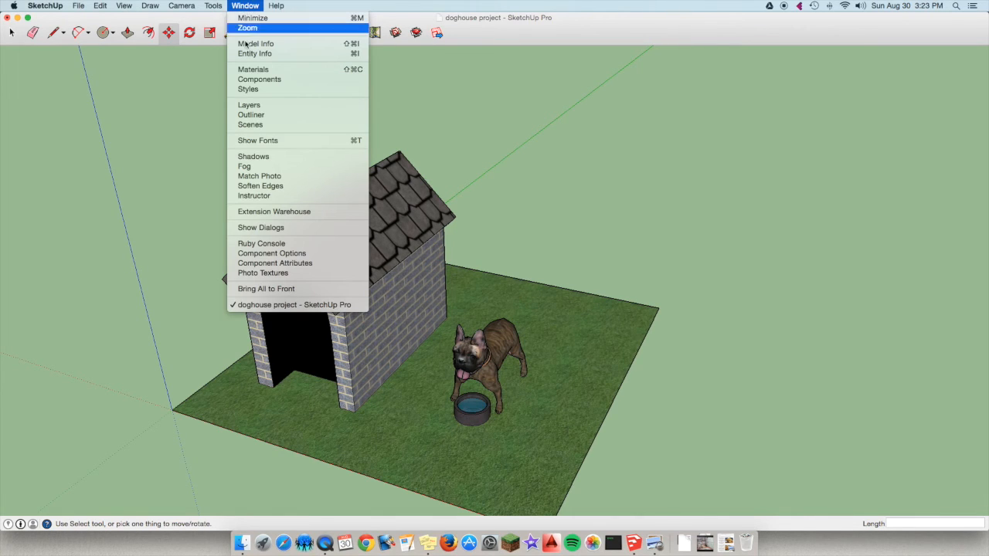
left_click(276, 80)
left_click_drag(892, 22, 836, 102)
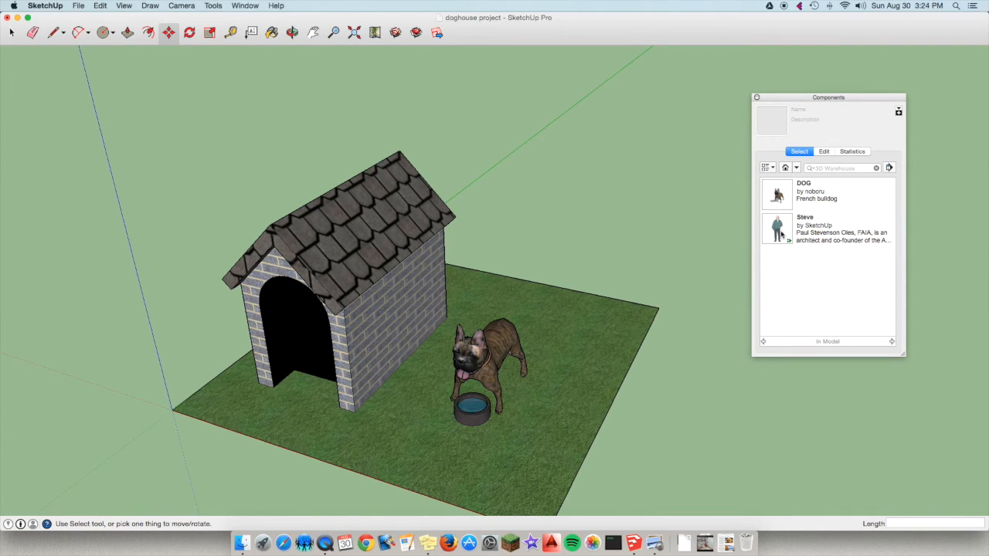
left_click(835, 167)
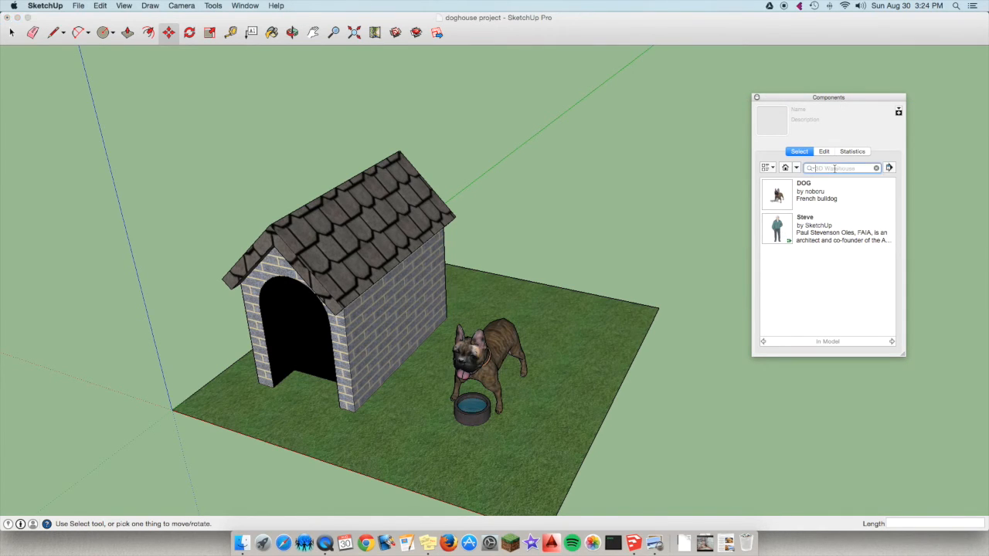
type("2d family")
key("Return")
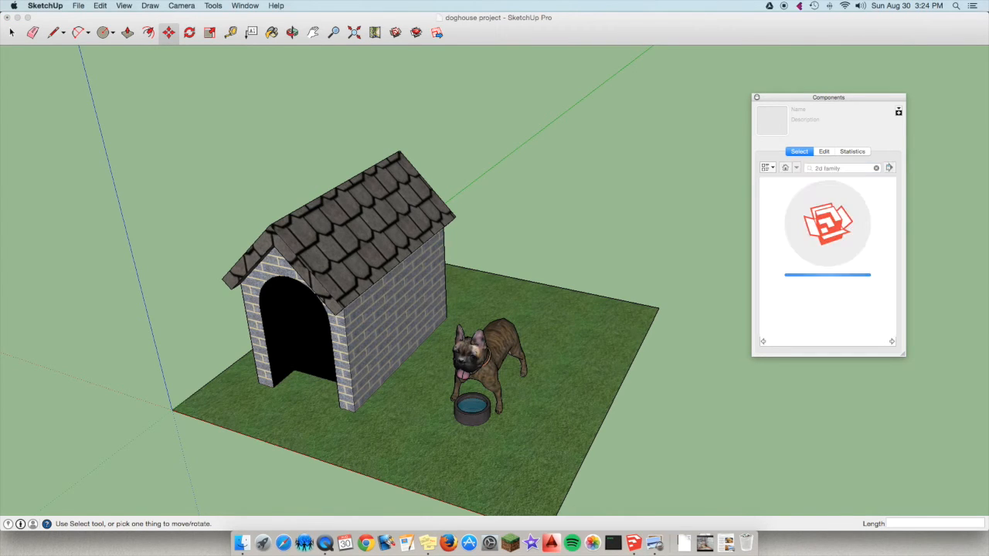
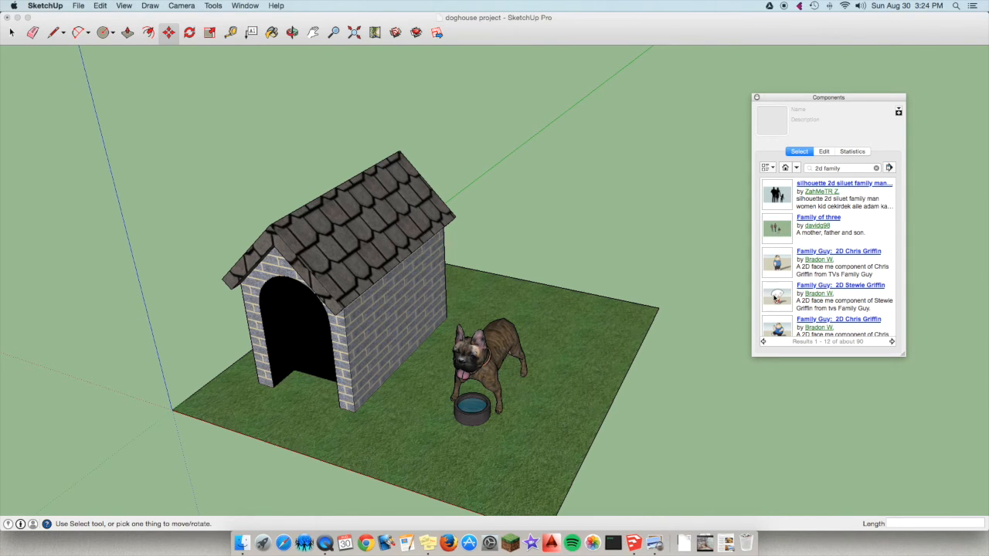
Insert the Family Guy: 2D Stewie Griffin component from the search results and place it at the grass's far edge.
left_click(776, 298)
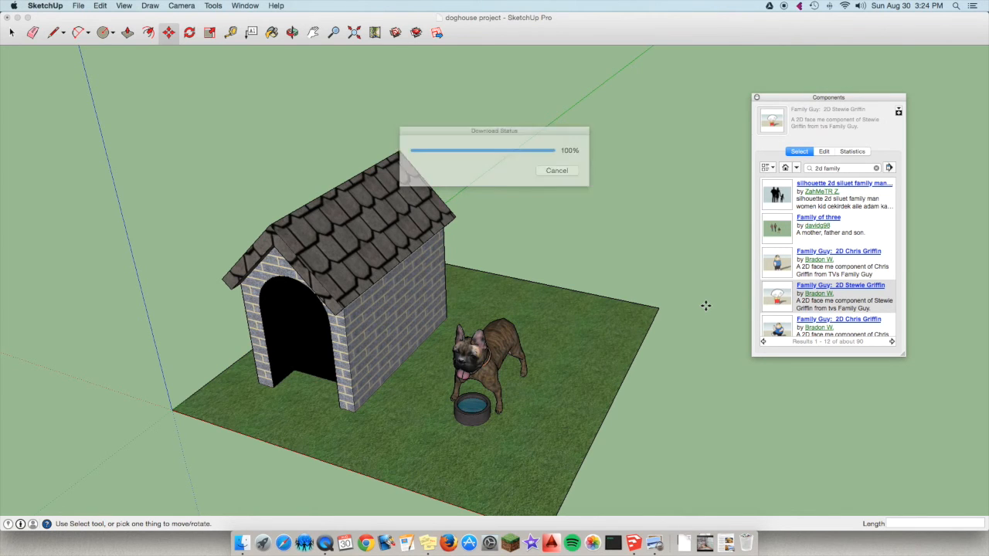
scroll(481, 351, "down", 5)
scroll(565, 337, "up", 3)
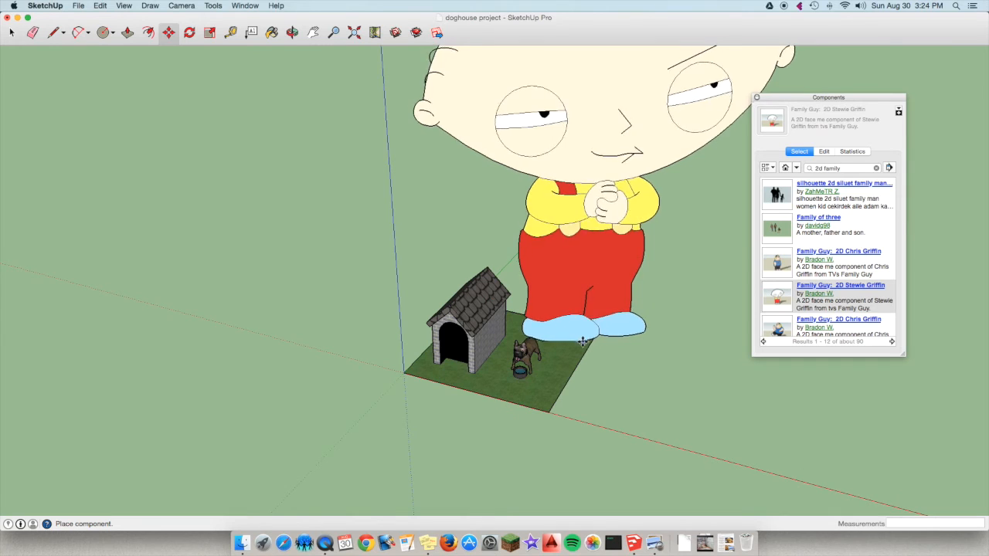
scroll(601, 339, "down", 1)
scroll(601, 338, "down", 1)
scroll(601, 338, "up", 2)
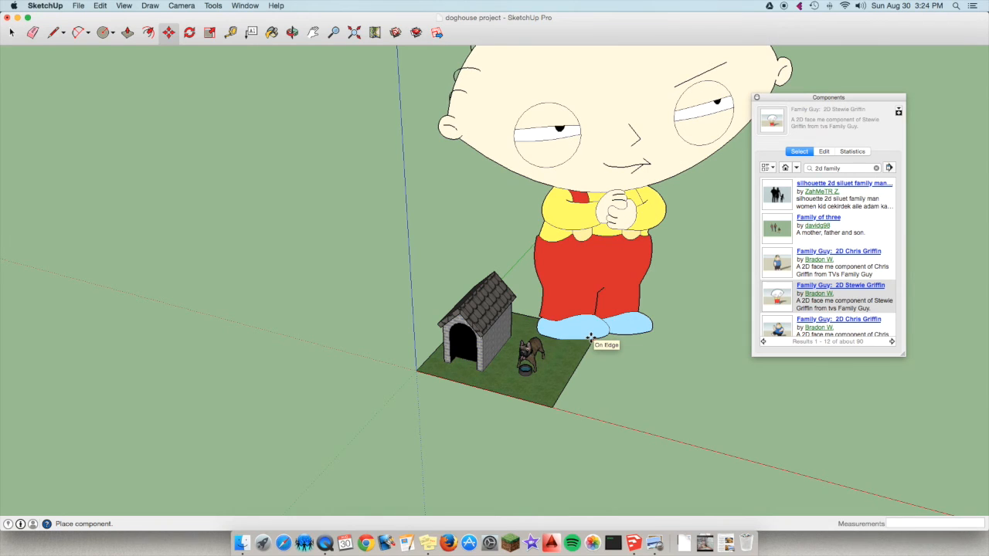
left_click(590, 337)
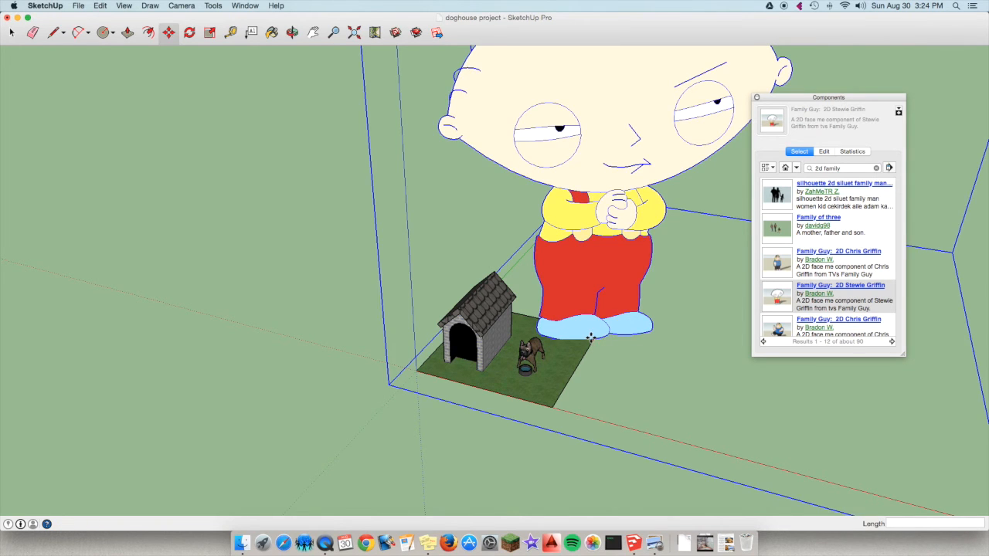
Place the Components browser clear of the model and scale the Stewie figure uniformly to 0.11 about its opposite corner.
scroll(368, 305, "down", 3)
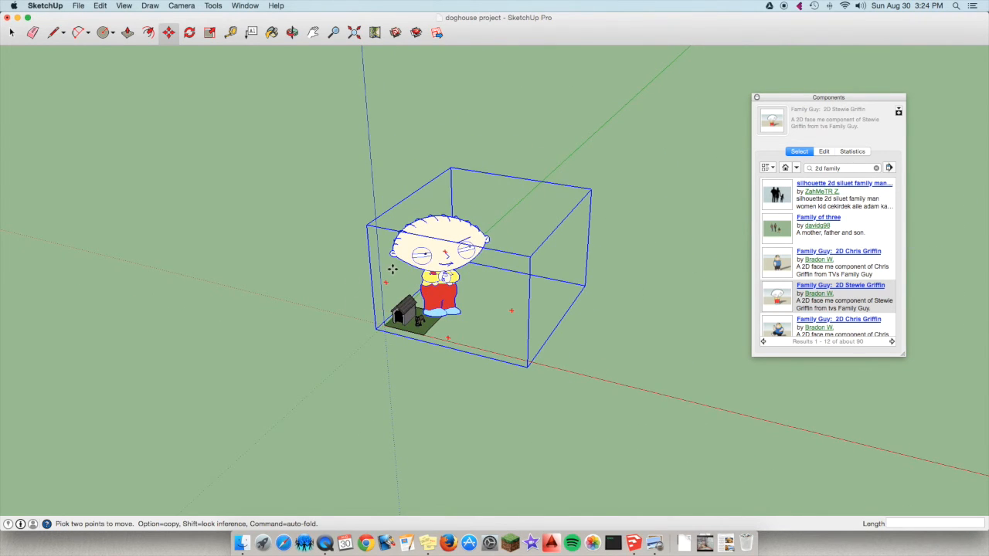
scroll(421, 270, "up", 3)
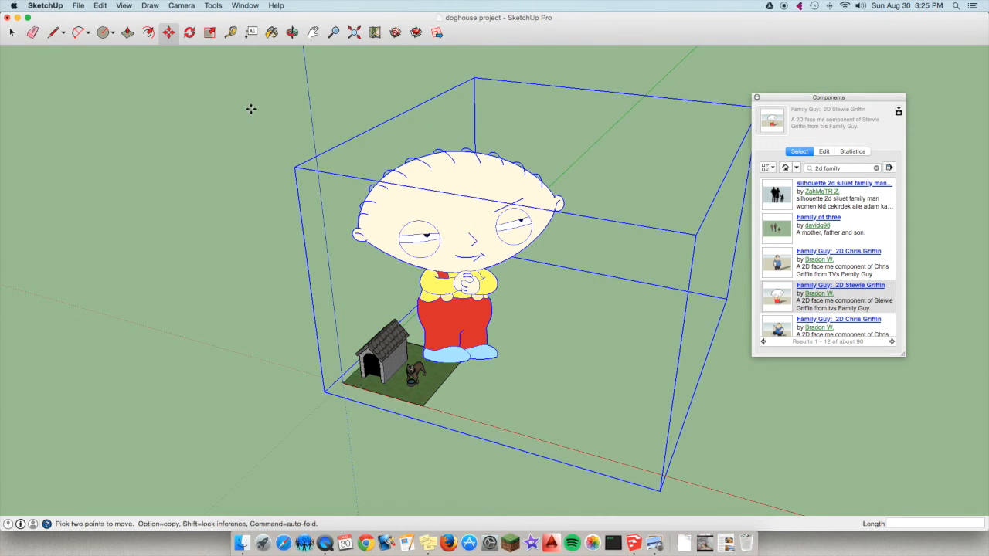
left_click(209, 33)
left_click_drag(786, 100, 889, 96)
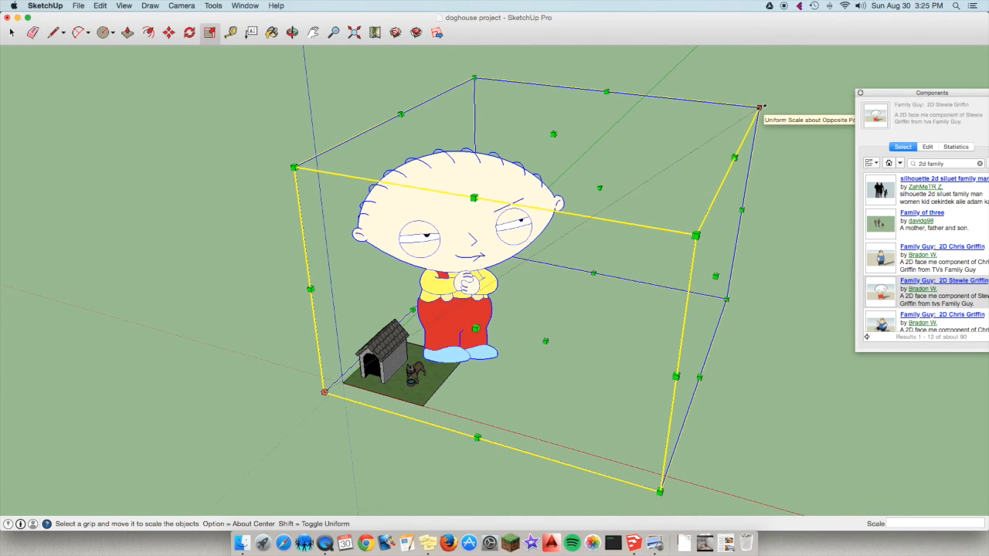
left_click_drag(759, 107, 348, 371)
scroll(300, 373, "up", 8)
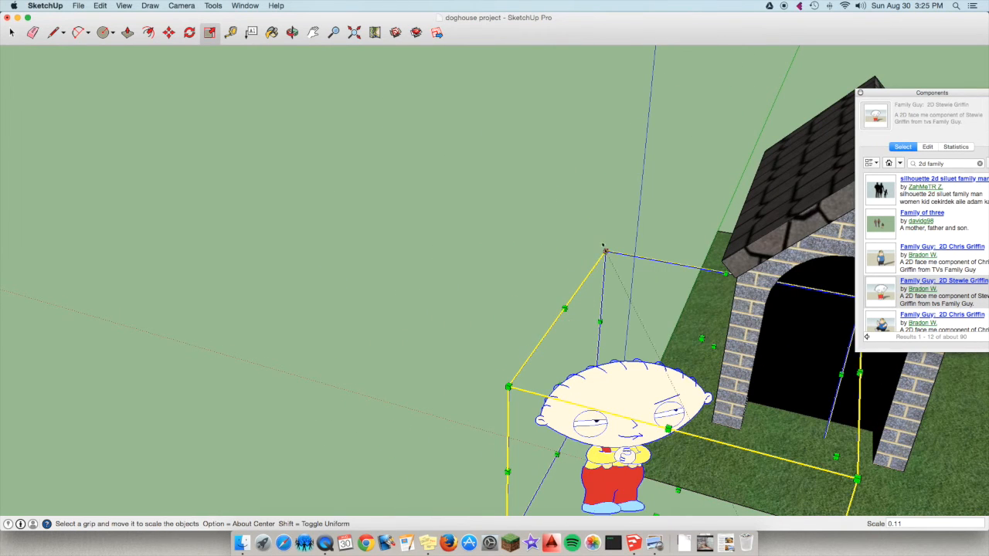
Scale the Stewie figure uniformly by 0.60 and reduce it once more to well below the dog's height.
left_click_drag(603, 252, 646, 380)
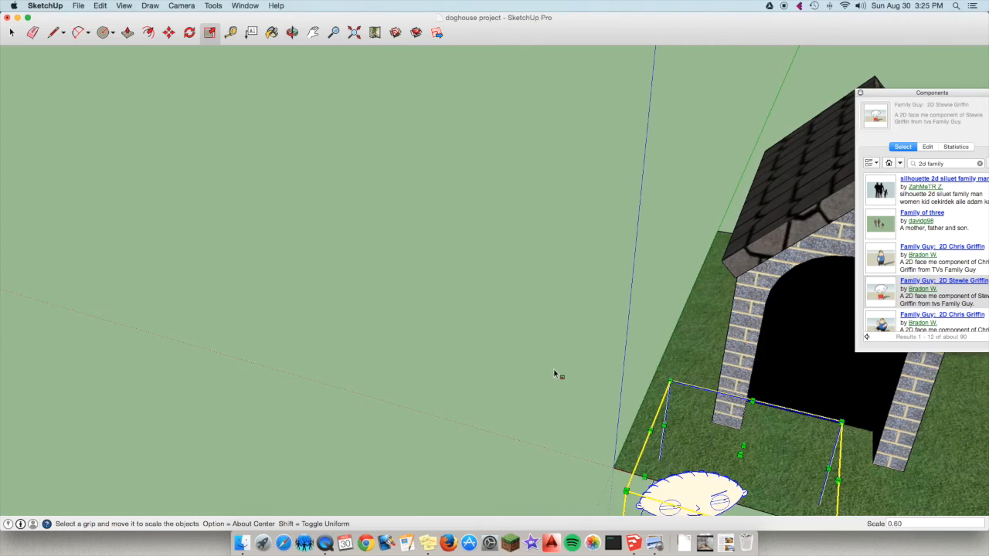
scroll(559, 374, "down", 6)
scroll(653, 441, "up", 8)
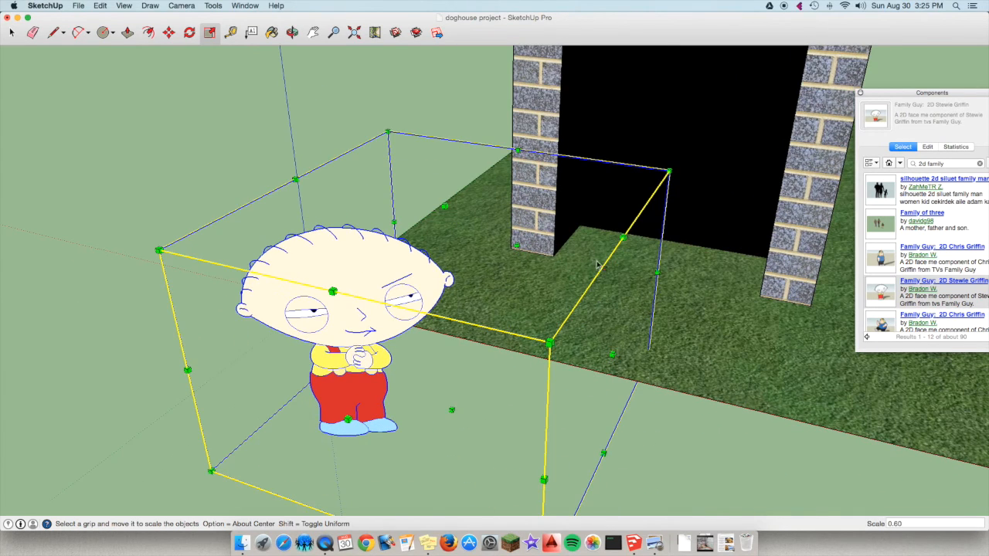
left_click_drag(664, 173, 536, 211)
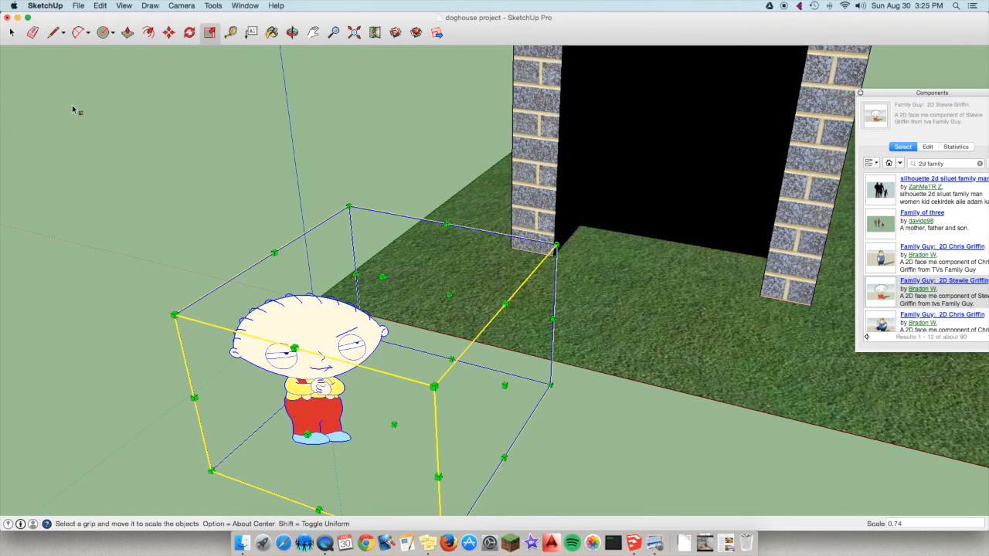
left_click(119, 137)
Try to move the Stewie figure from the origin onto the grass beside the water bowl.
scroll(248, 158, "down", 4)
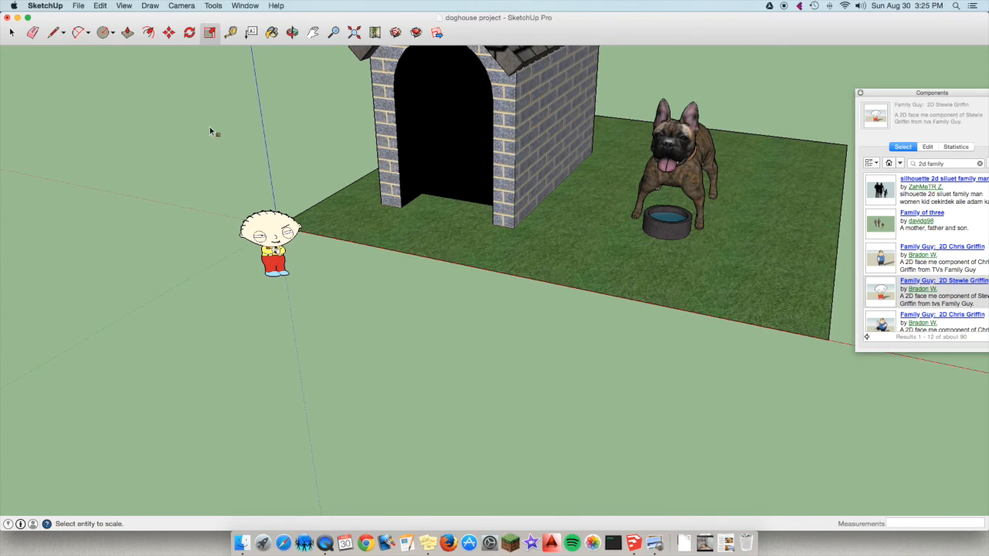
left_click(169, 33)
left_click(271, 232)
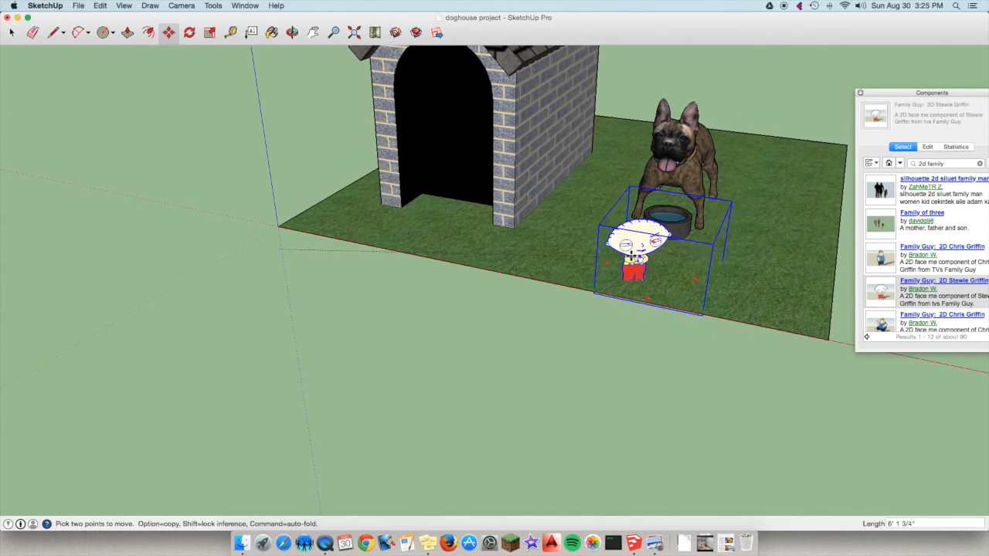
scroll(325, 251, "down", 5)
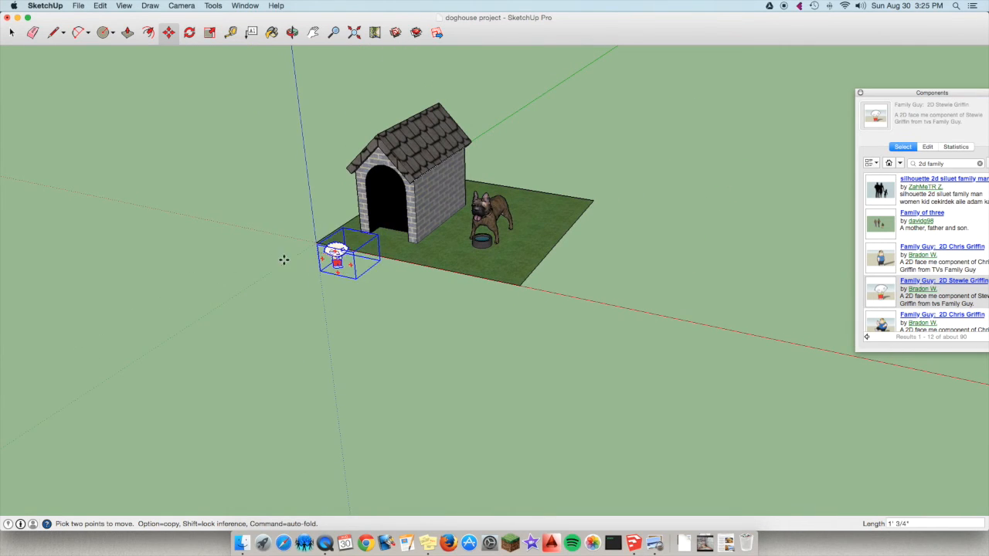
scroll(308, 252, "up", 5)
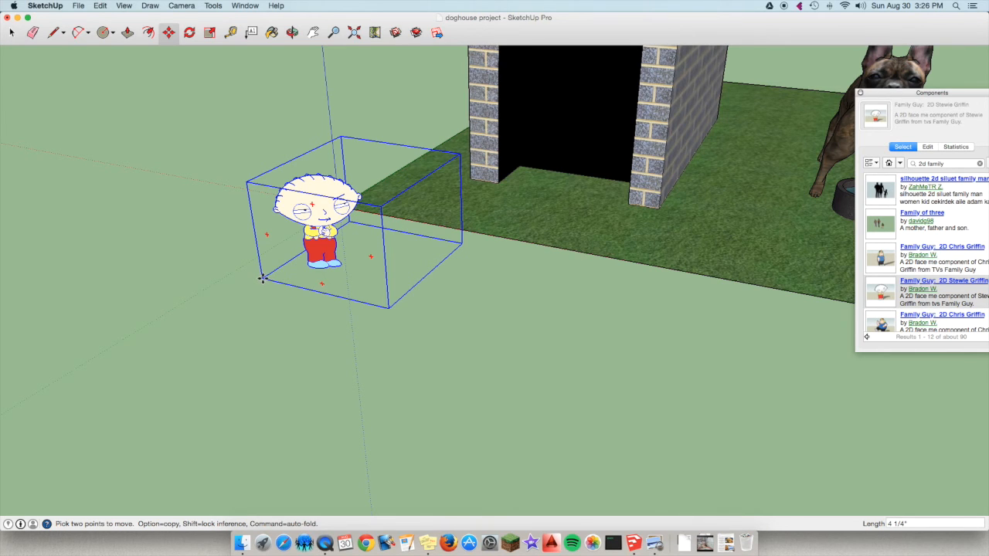
Move the Stewie figure onto the grass in front of the doghouse, raise it until its feet show, and close the Components browser.
left_click_drag(262, 279, 598, 163)
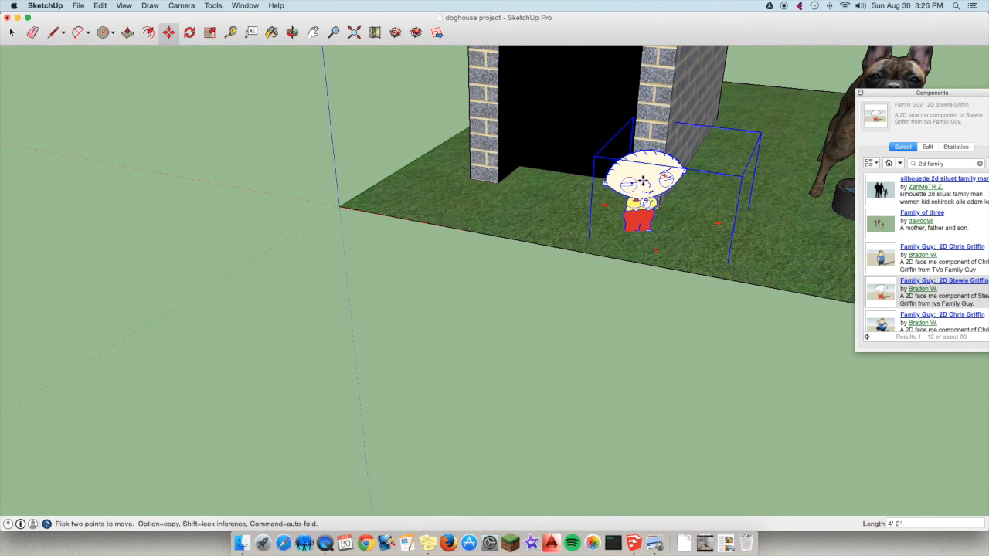
left_click(639, 189)
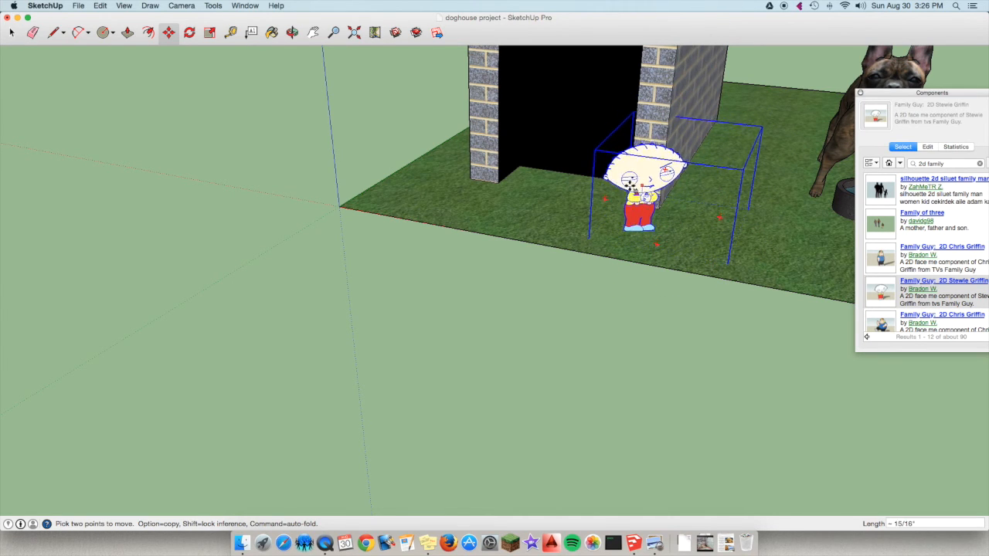
left_click(634, 188)
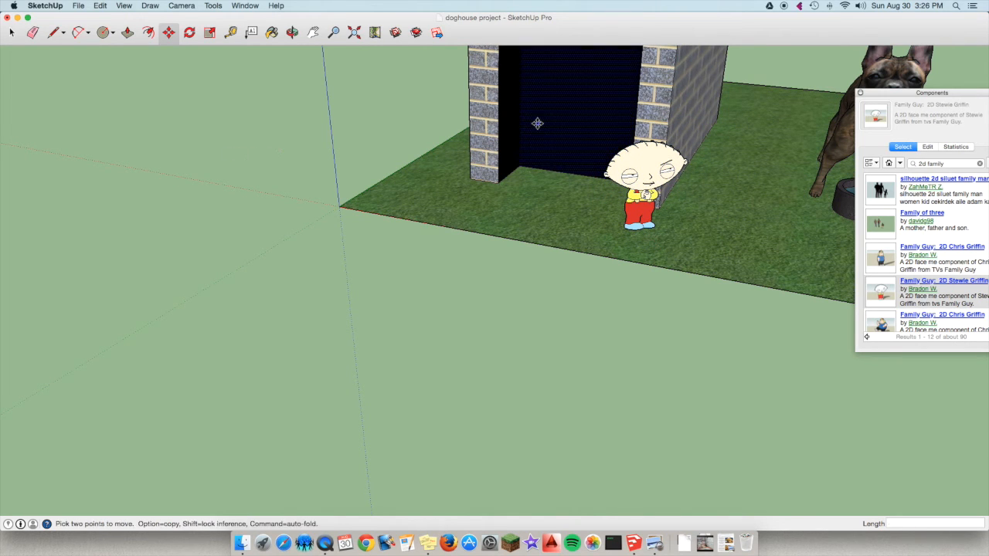
left_click(860, 92)
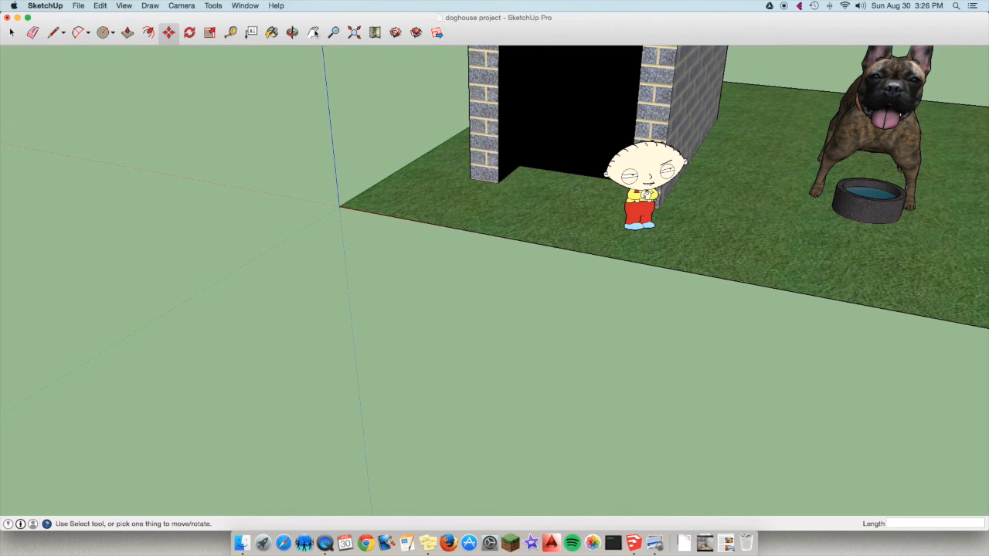
Move the Stewie figure across the grass to stand in front of the dog's water bowl.
left_click(292, 33)
left_click_drag(620, 106, 824, 155)
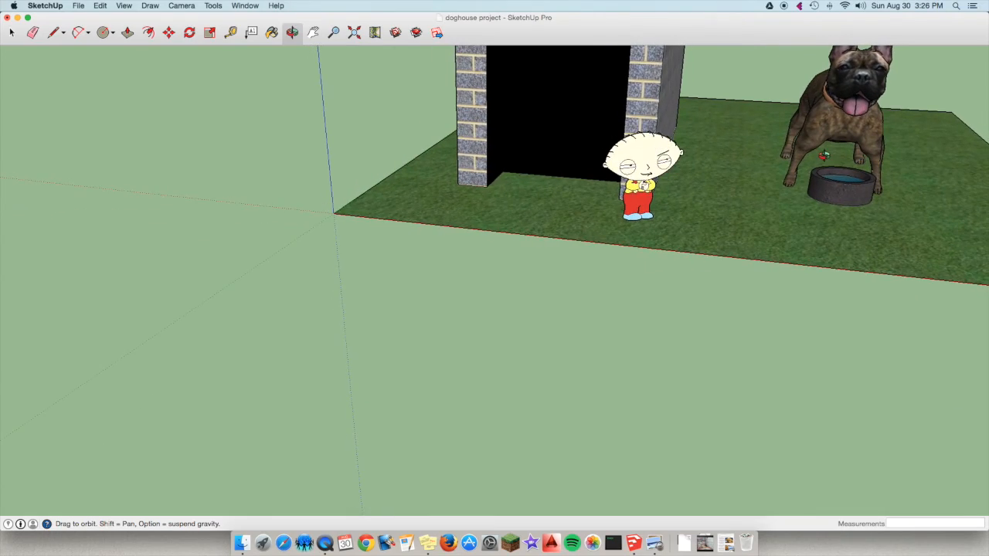
scroll(845, 154, "down", 3)
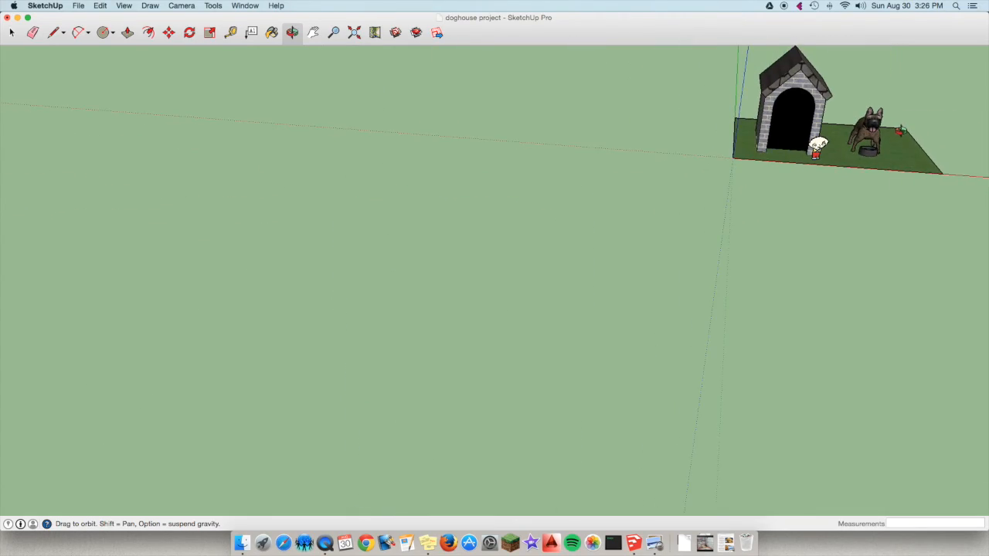
scroll(899, 131, "up", 5)
left_click_drag(611, 190, 489, 278)
scroll(492, 276, "down", 8)
scroll(491, 265, "up", 3)
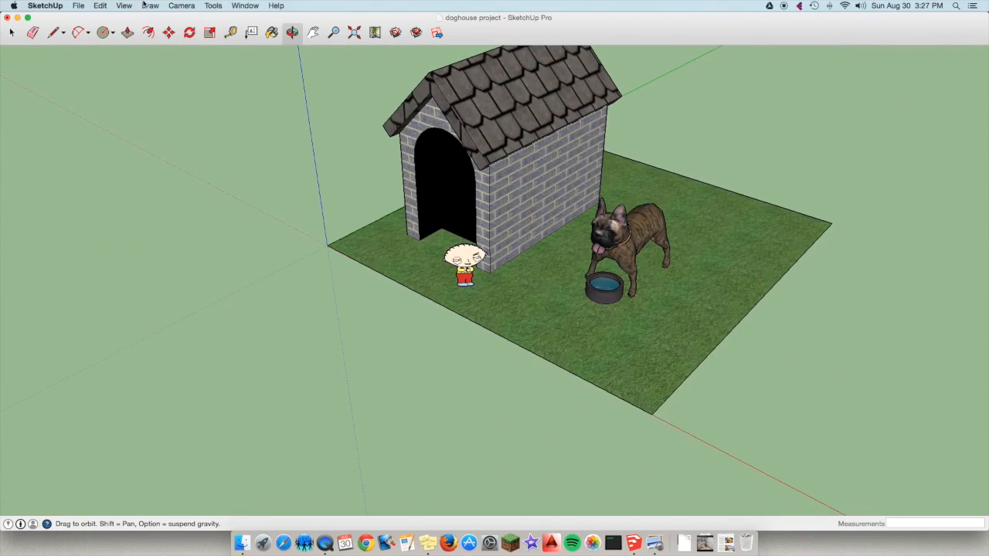
left_click(168, 33)
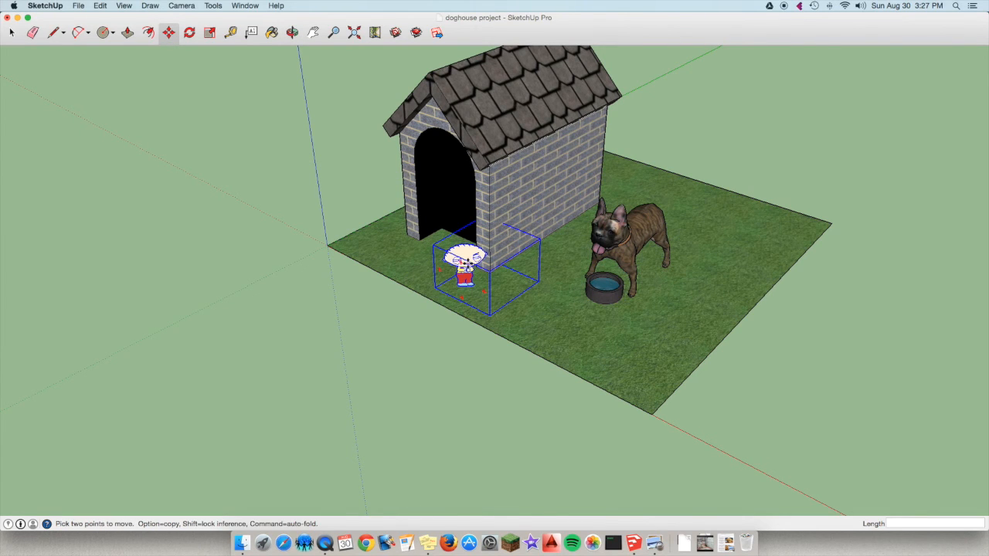
left_click_drag(468, 284, 607, 349)
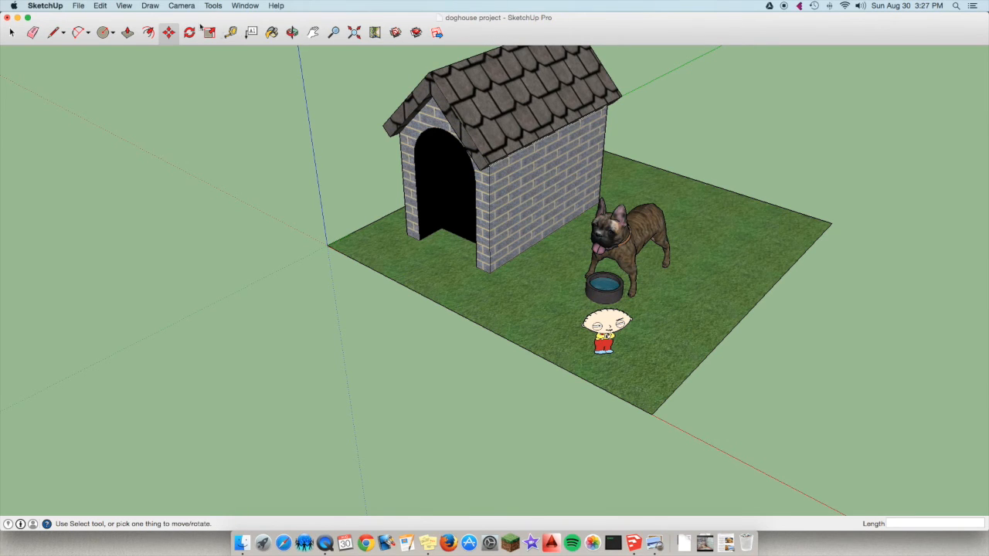
Display the Large Tool Set palette and place it beside the model.
left_click(124, 6)
mouse_move(138, 19)
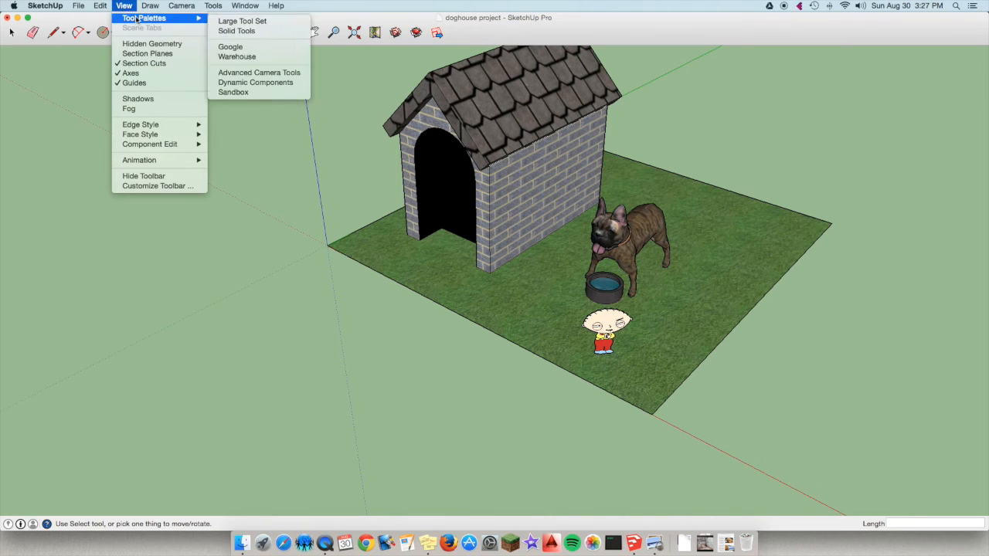
left_click(240, 21)
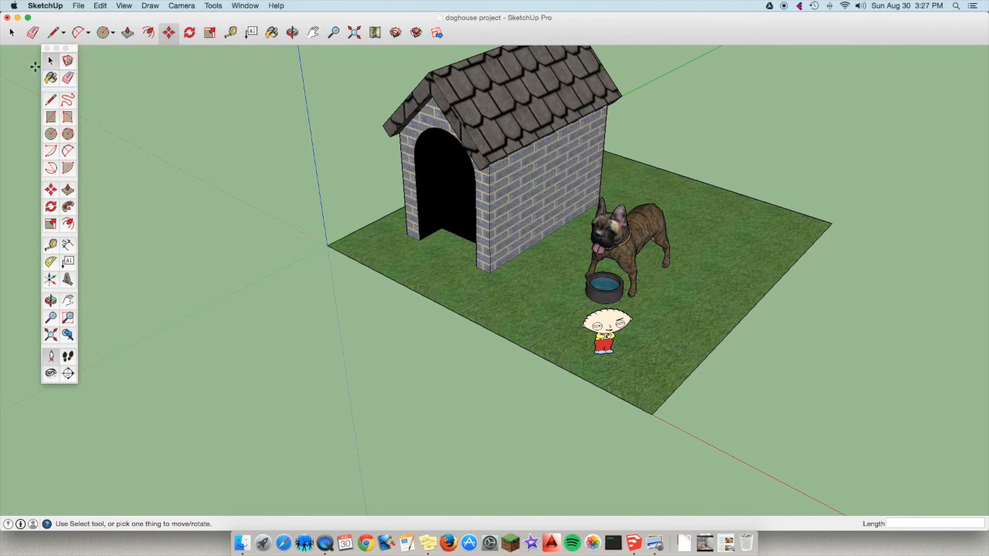
left_click_drag(76, 53, 62, 72)
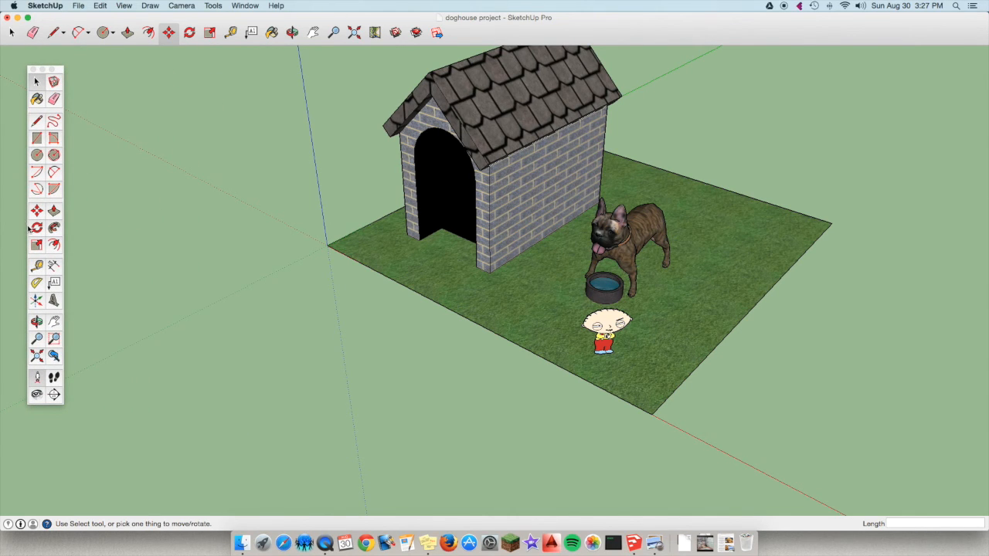
Dimension the doghouse's front width between its outer base corners, placing the dimension in front of the grass.
left_click(54, 267)
scroll(400, 255, "up", 4)
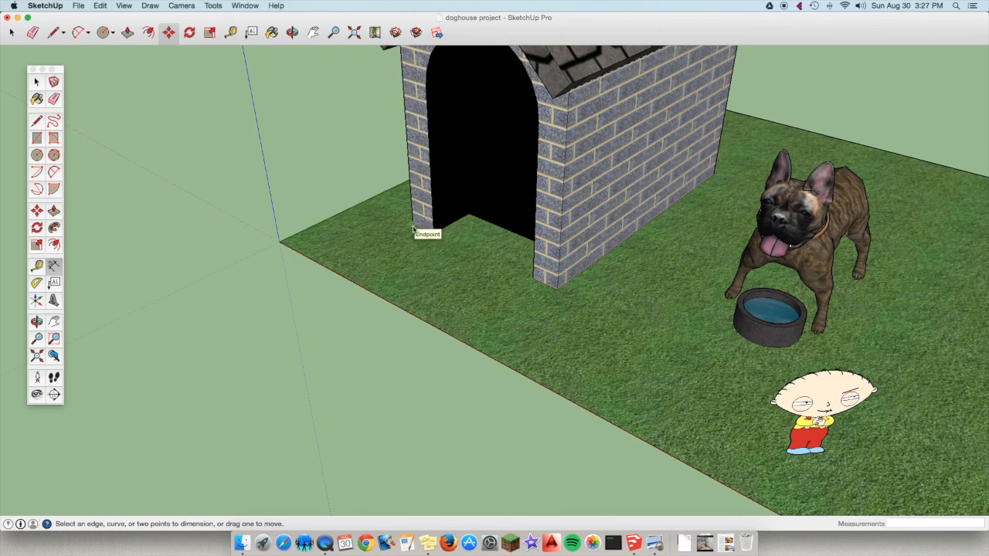
left_click(413, 229)
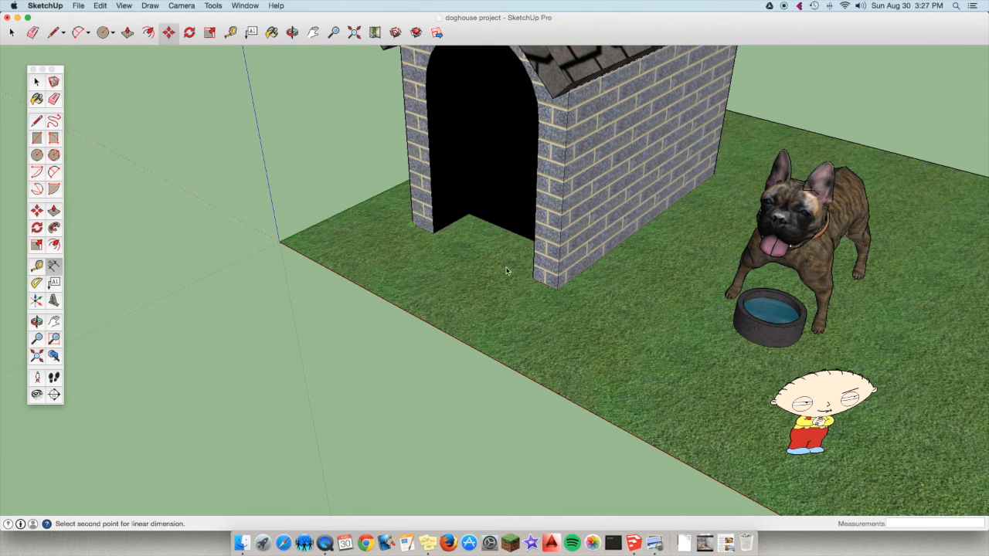
left_click(556, 289)
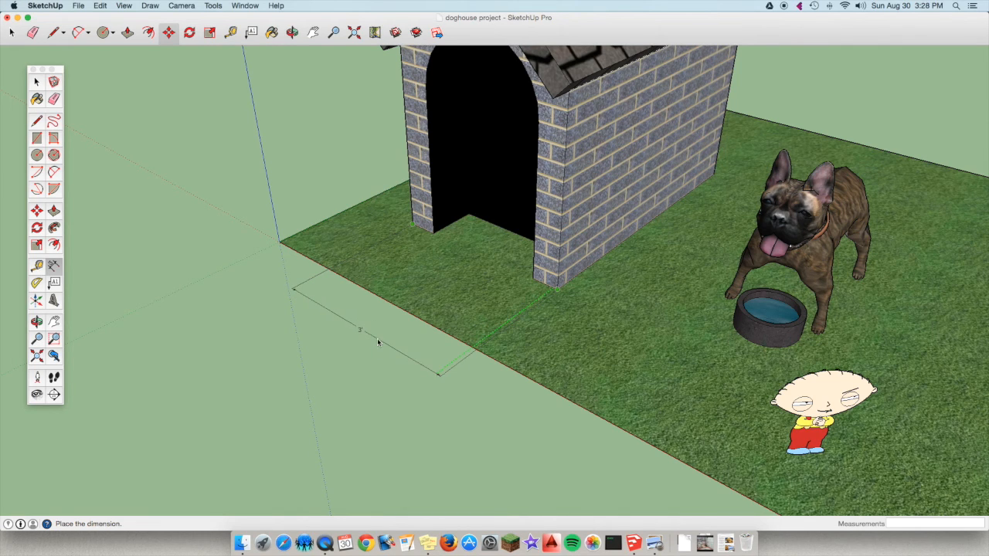
left_click(378, 341)
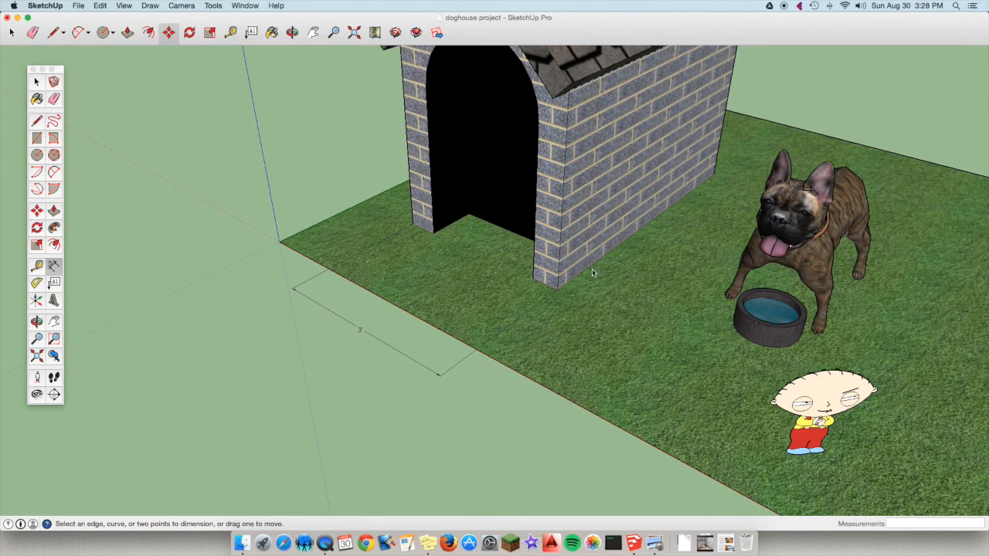
Dimension the base length of the doghouse's brick side wall, placing the dimension up against the wall face.
left_click(558, 290)
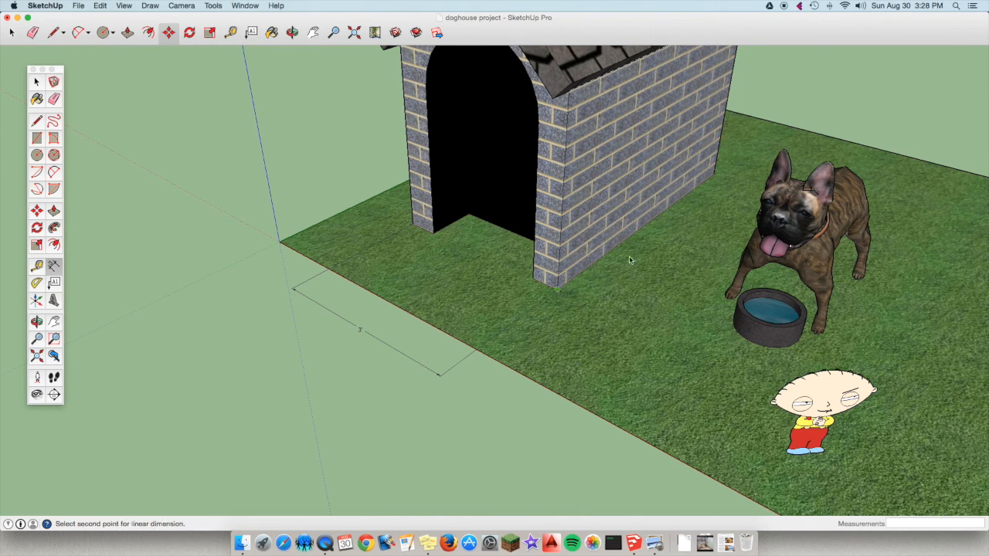
left_click(716, 180)
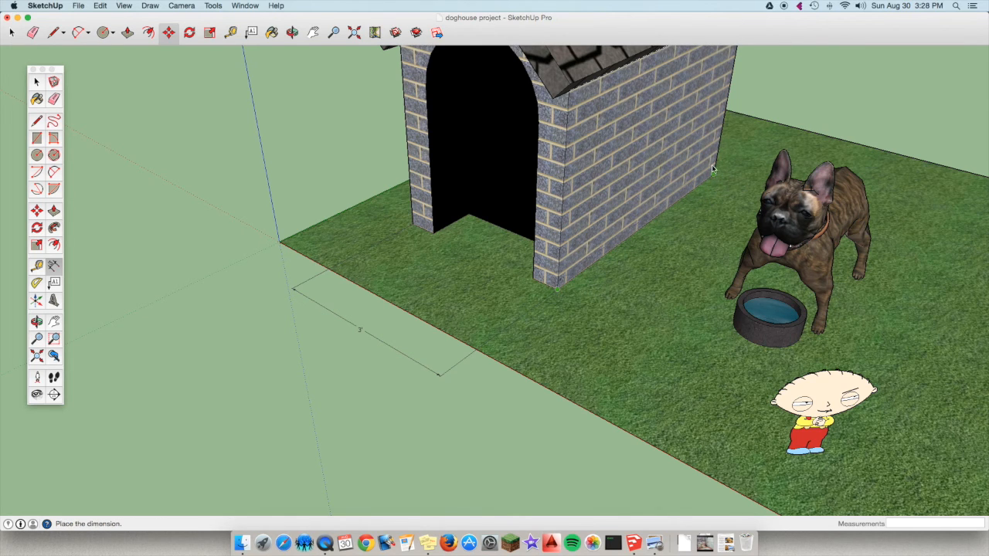
left_click(706, 142)
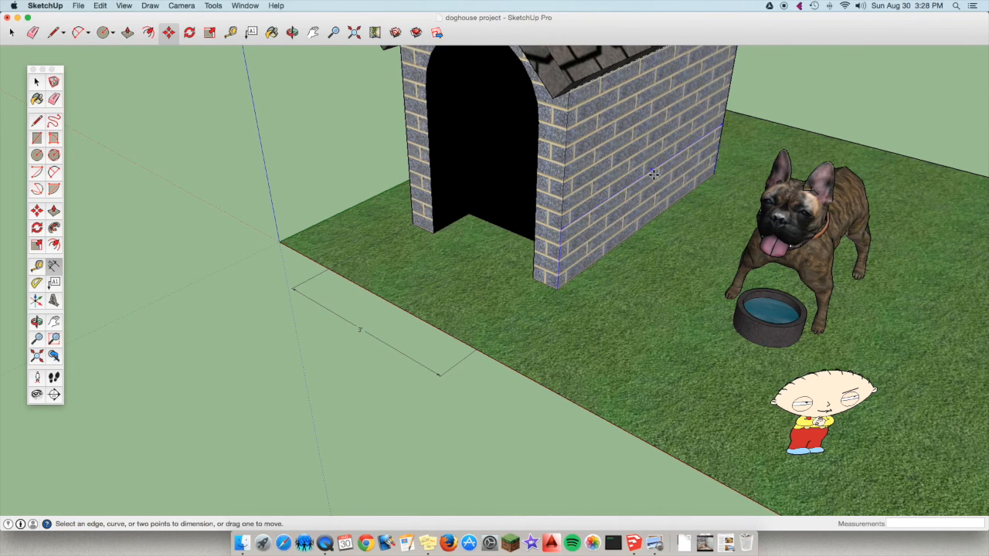
scroll(653, 174, "up", 5)
scroll(653, 174, "down", 5)
scroll(510, 154, "up", 2)
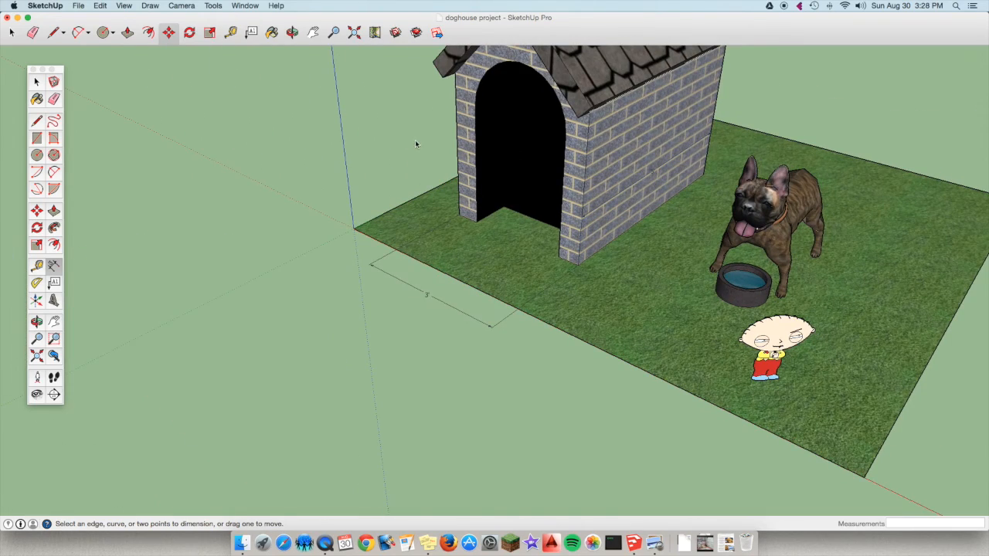
Dimension the brick wall's height from the doghouse's front base corner to the eave, placing the dimension beyond the side wall's rear end.
left_click(292, 32)
left_click_drag(443, 177, 475, 86)
scroll(475, 86, "up", 10)
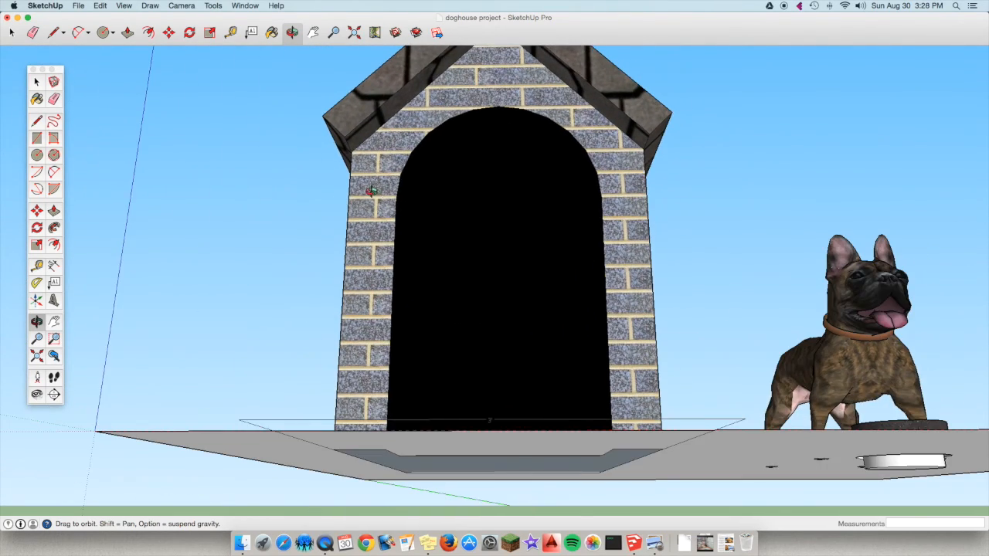
left_click_drag(372, 190, 534, 227)
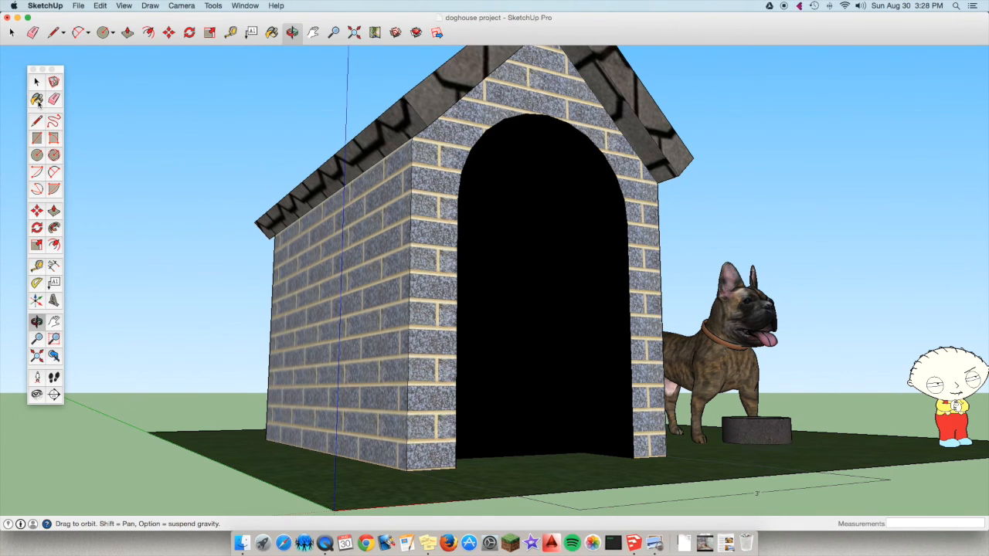
left_click(54, 267)
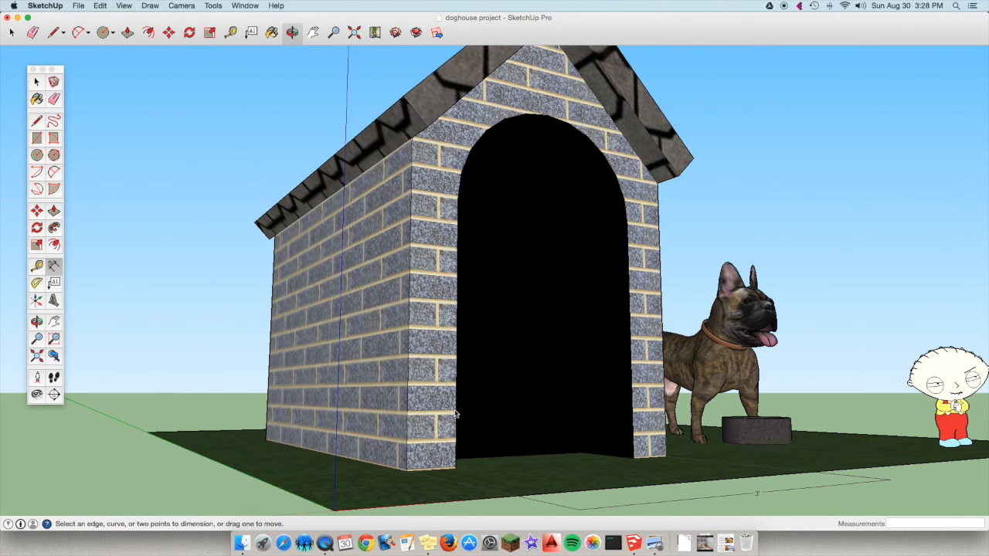
left_click(405, 473)
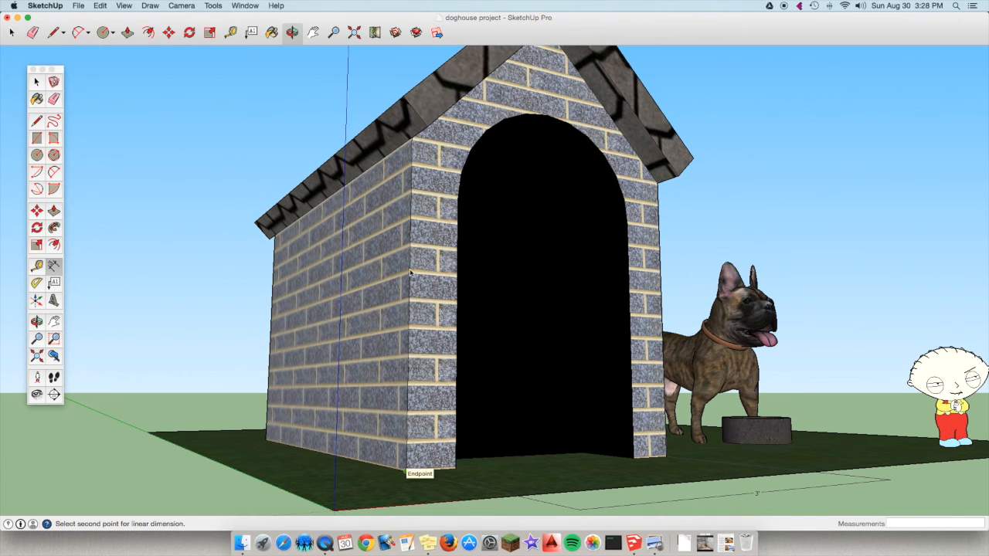
scroll(414, 143, "up", 10)
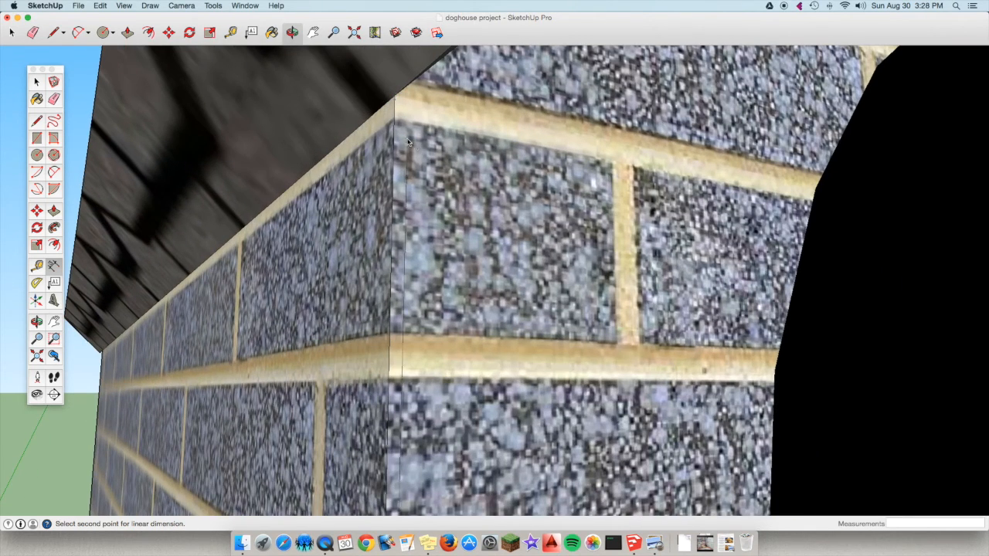
left_click(395, 98)
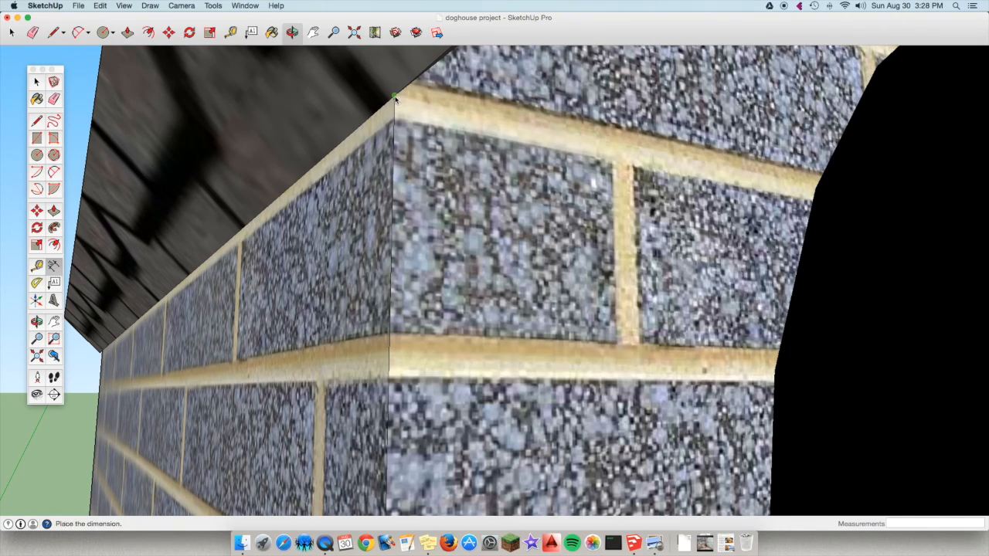
scroll(376, 125, "down", 10)
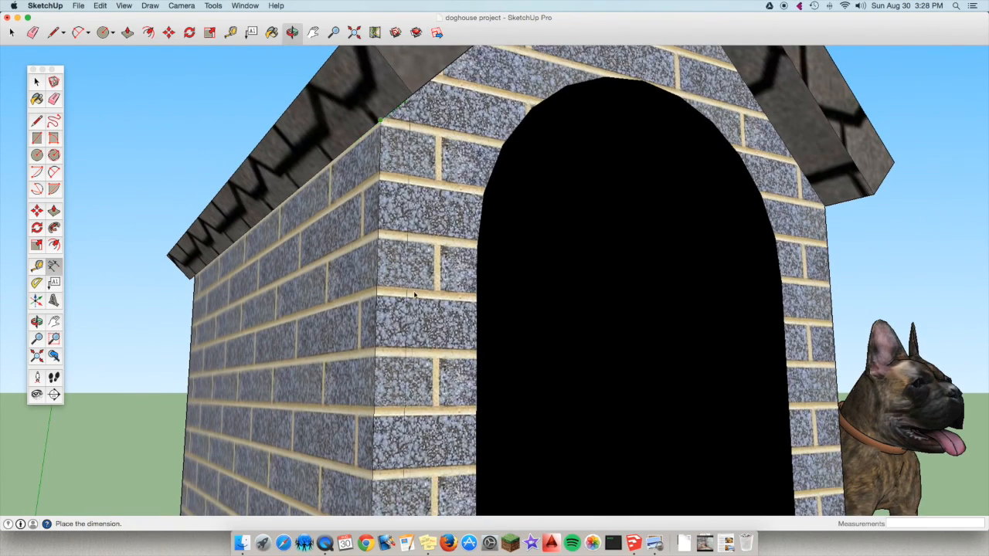
scroll(405, 291, "down", 8)
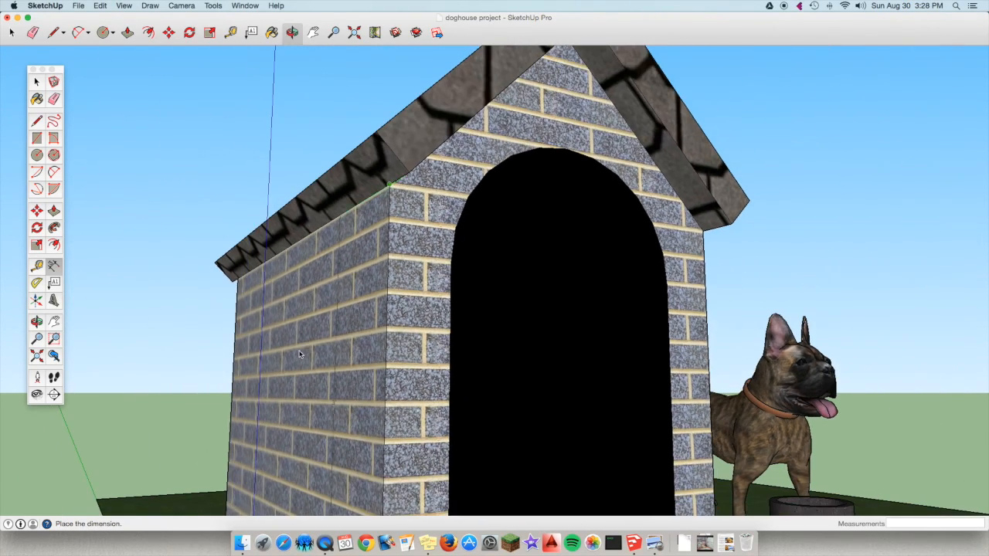
scroll(296, 353, "down", 3)
scroll(296, 353, "down", 2)
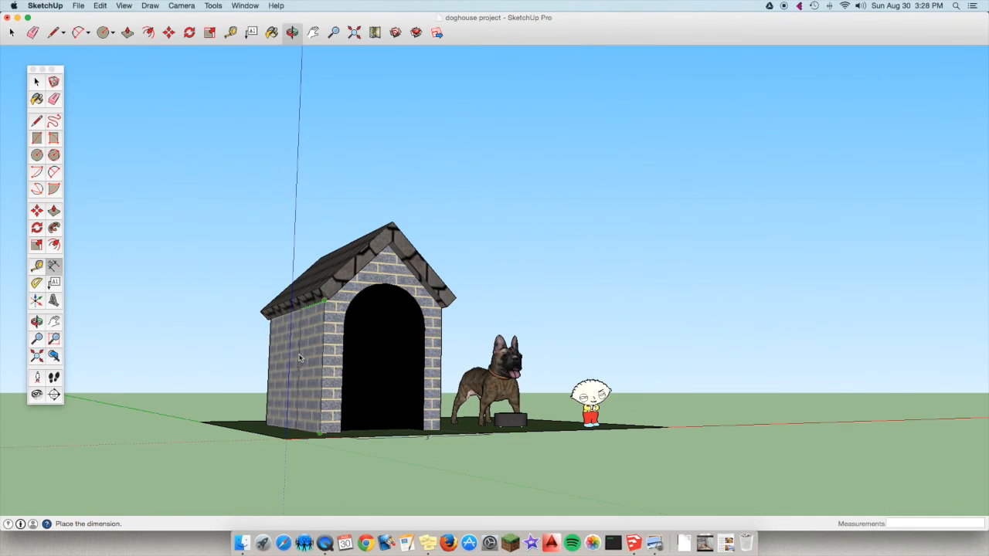
left_click(238, 391)
Dimension the vertical height of the front gable from its brick peak to the wall's upper corner, placing the dimension beyond the opposite roof slope.
scroll(235, 386, "up", 5)
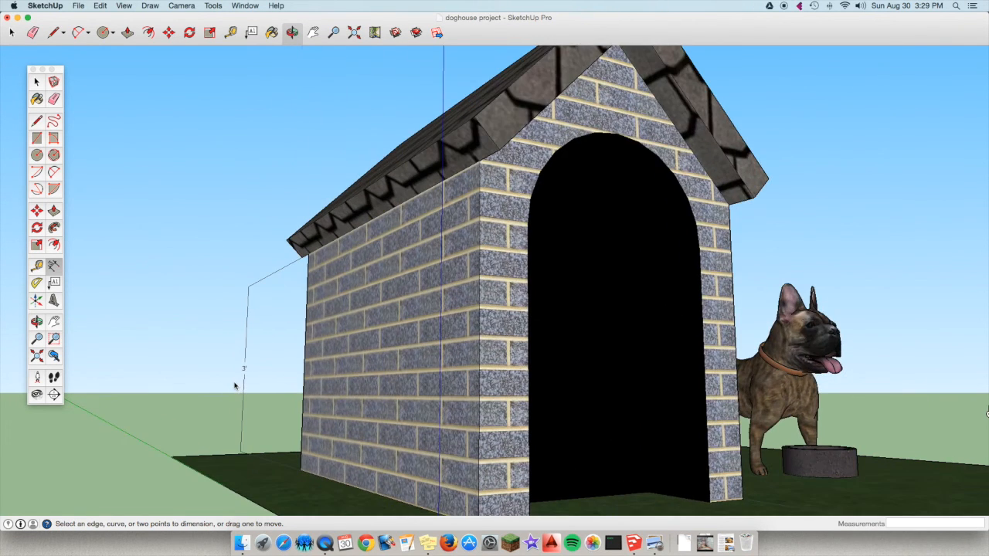
scroll(236, 386, "down", 5)
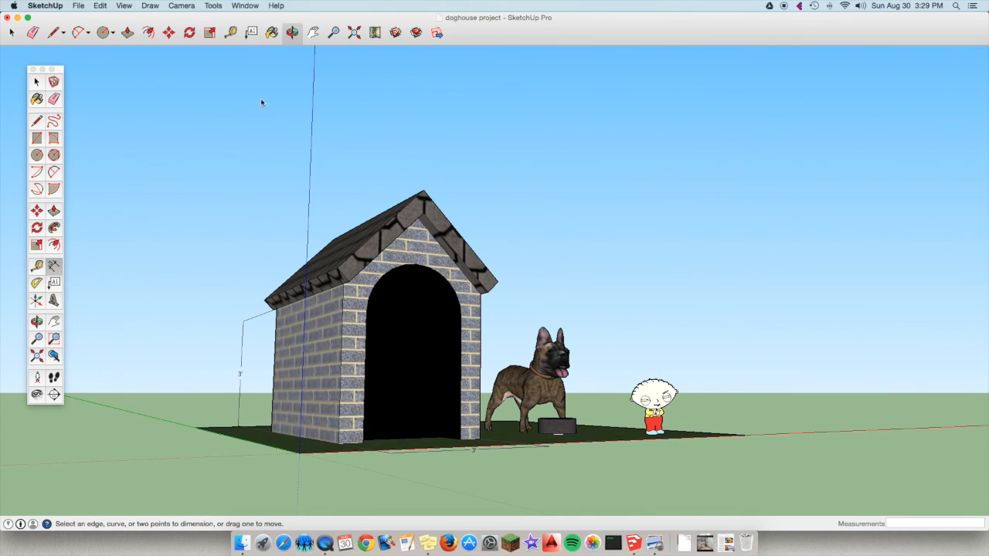
left_click(292, 32)
left_click_drag(437, 265, 197, 258)
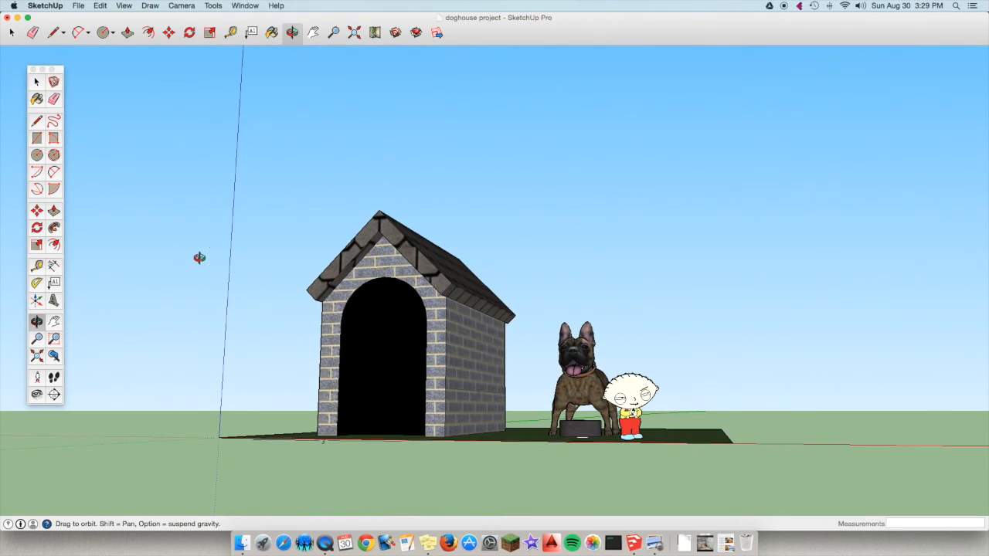
scroll(353, 280, "up", 5)
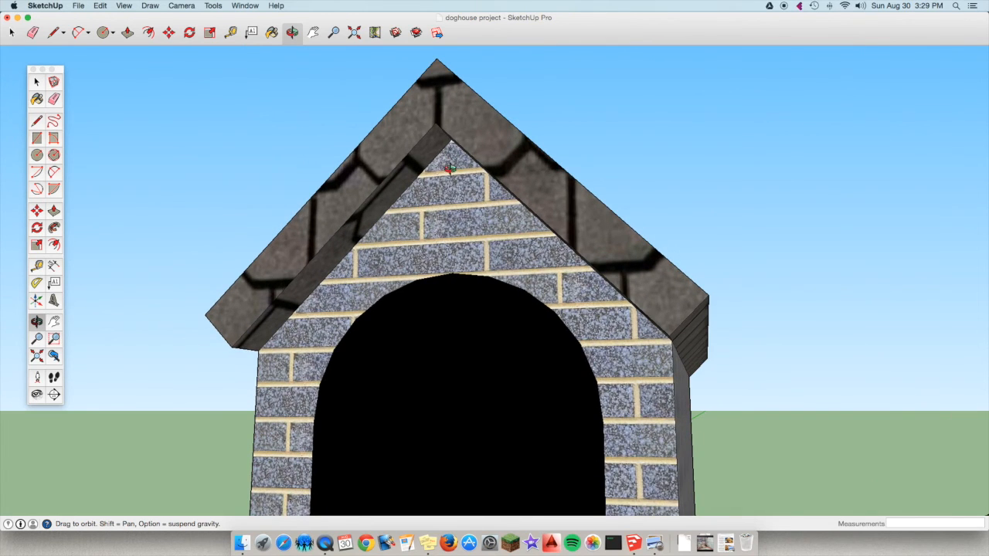
scroll(451, 168, "up", 3)
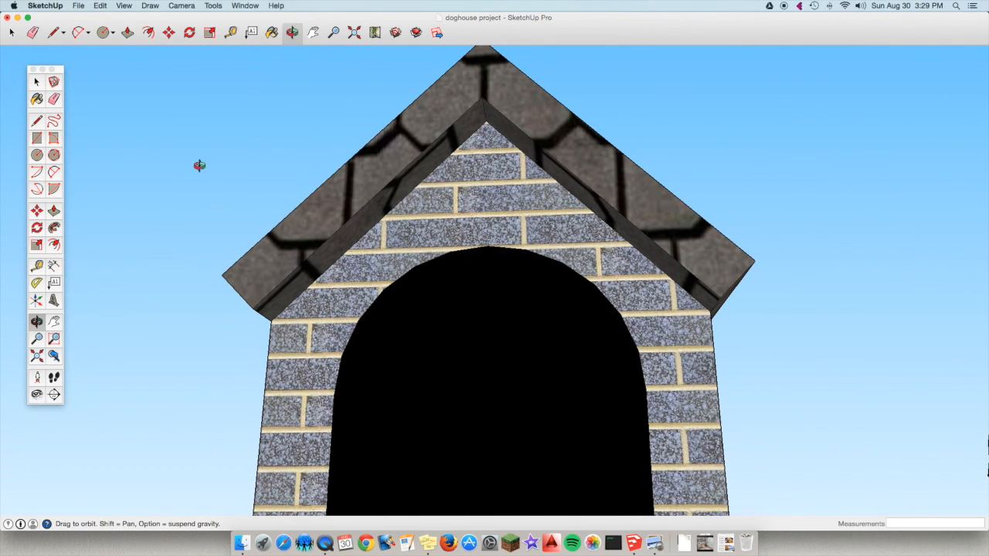
left_click(57, 267)
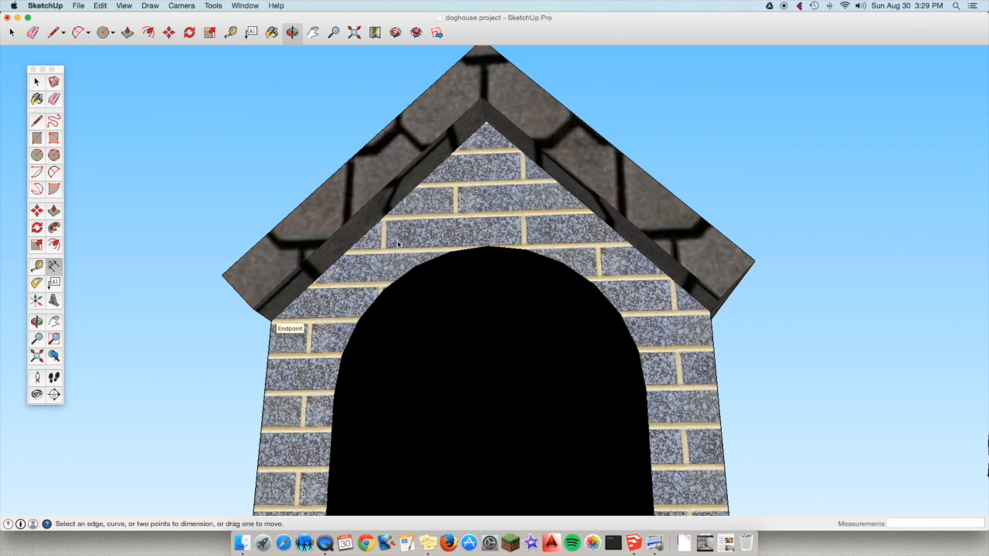
scroll(487, 131, "up", 4)
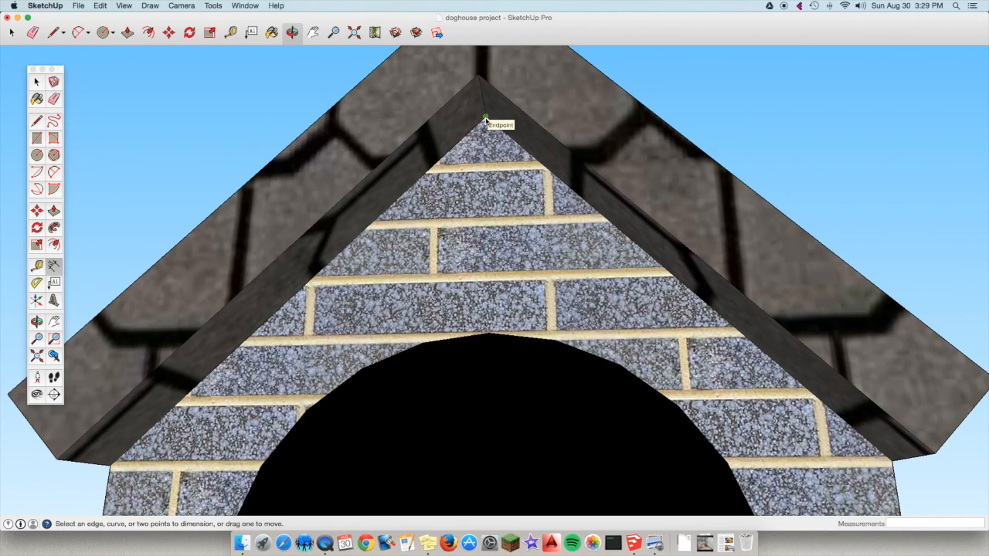
left_click(485, 121)
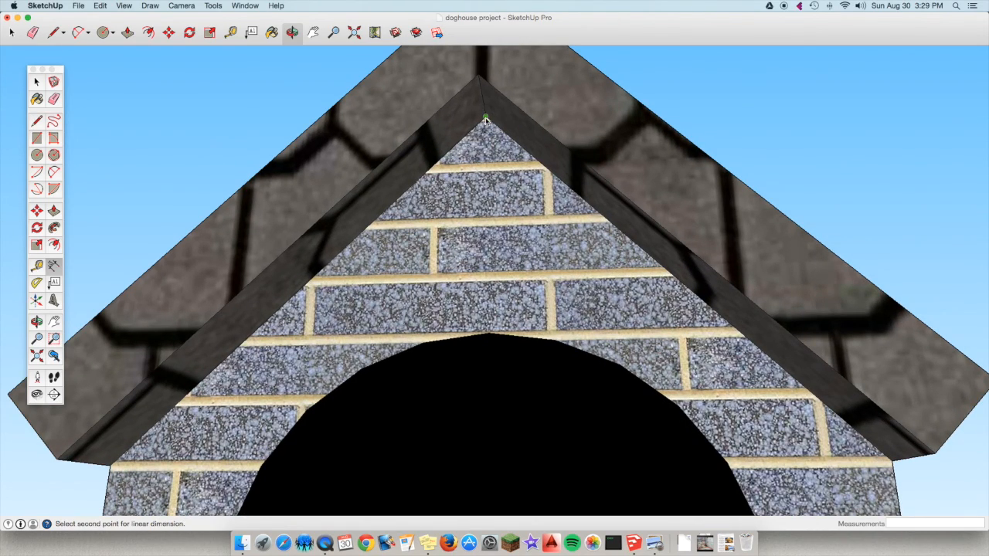
scroll(418, 234, "up", 5)
scroll(419, 235, "down", 3)
scroll(419, 235, "down", 4)
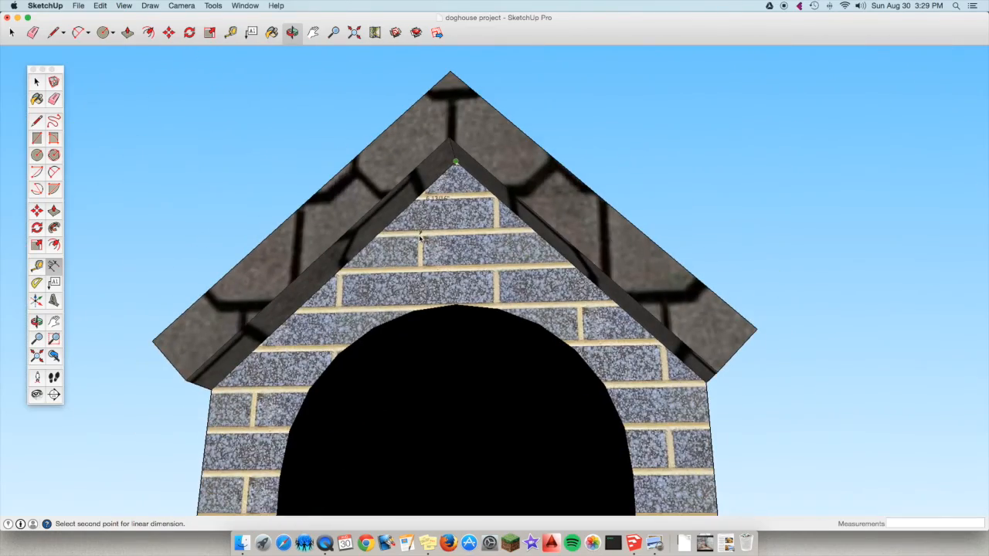
scroll(219, 399, "down", 2)
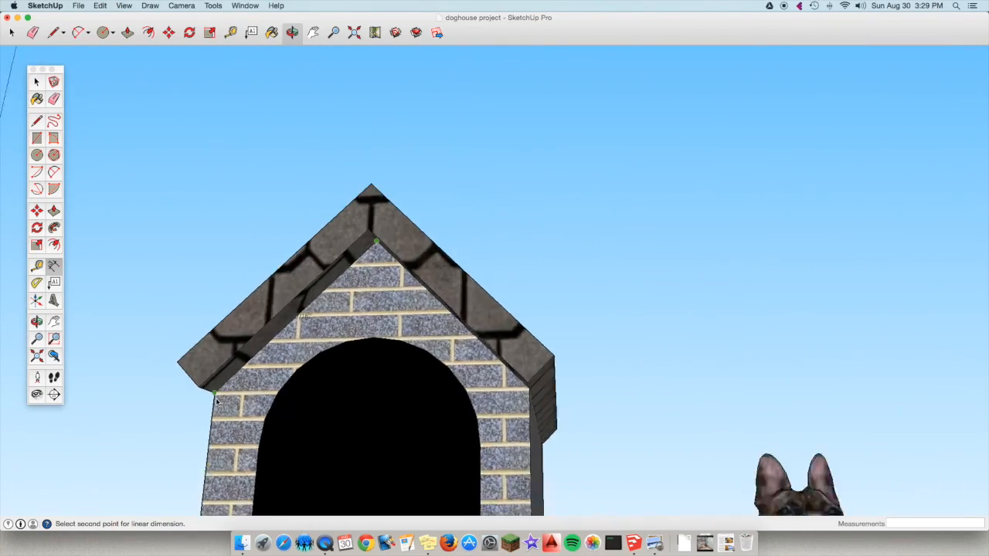
scroll(216, 390, "up", 6)
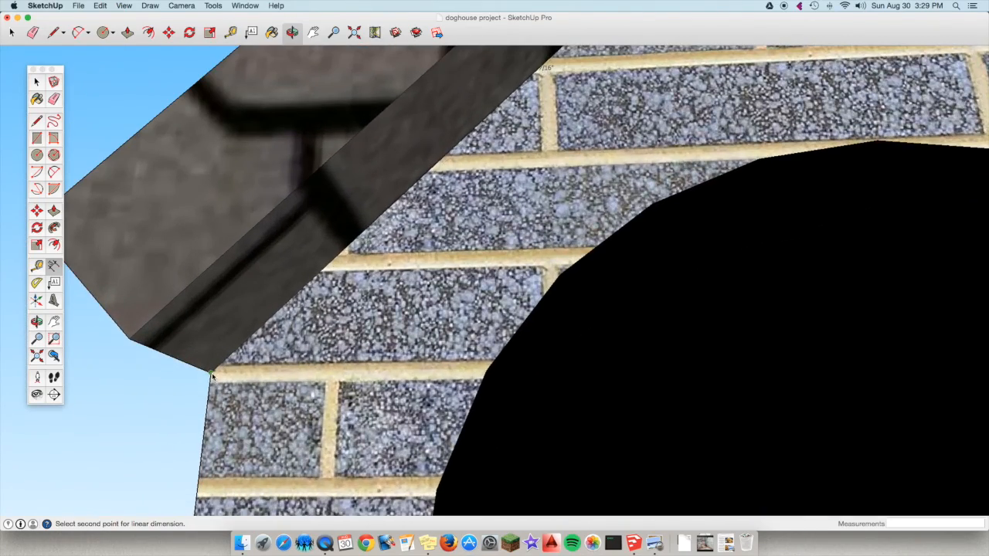
left_click(210, 376)
scroll(318, 376, "down", 4)
scroll(318, 376, "down", 4)
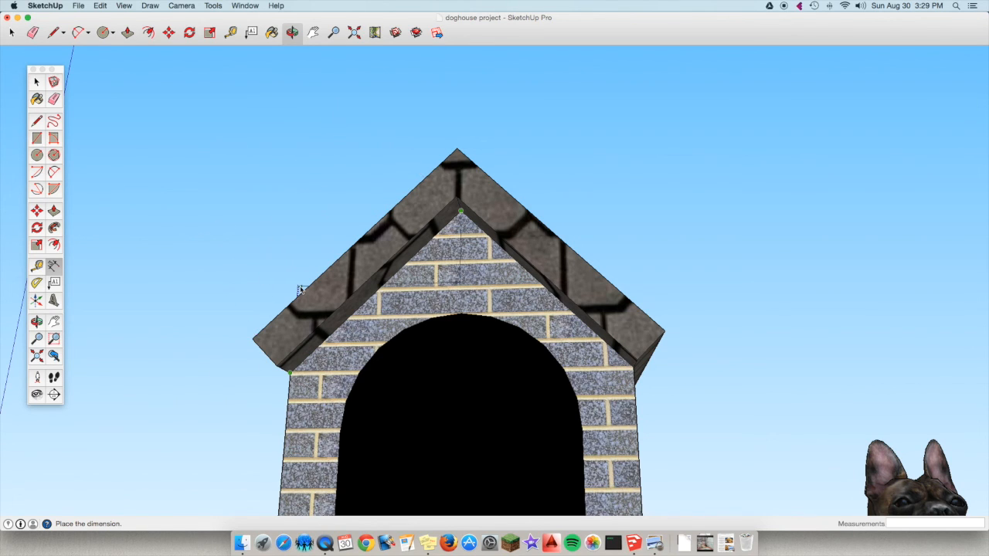
left_click(786, 339)
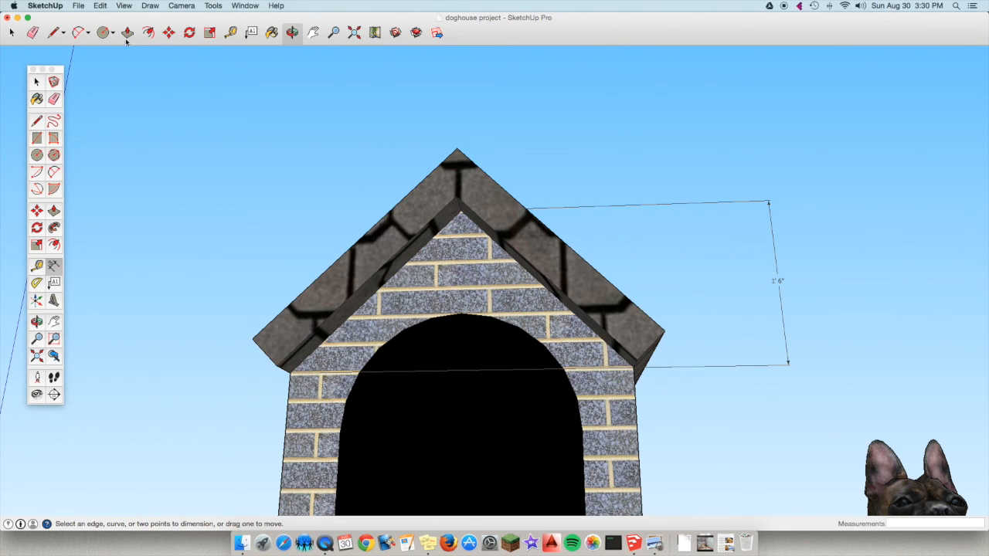
Dimension the roof slab's thickness between the two front corners at its lower eave end, placing the dimension just outside the eave.
left_click(292, 32)
left_click_drag(587, 196, 536, 256)
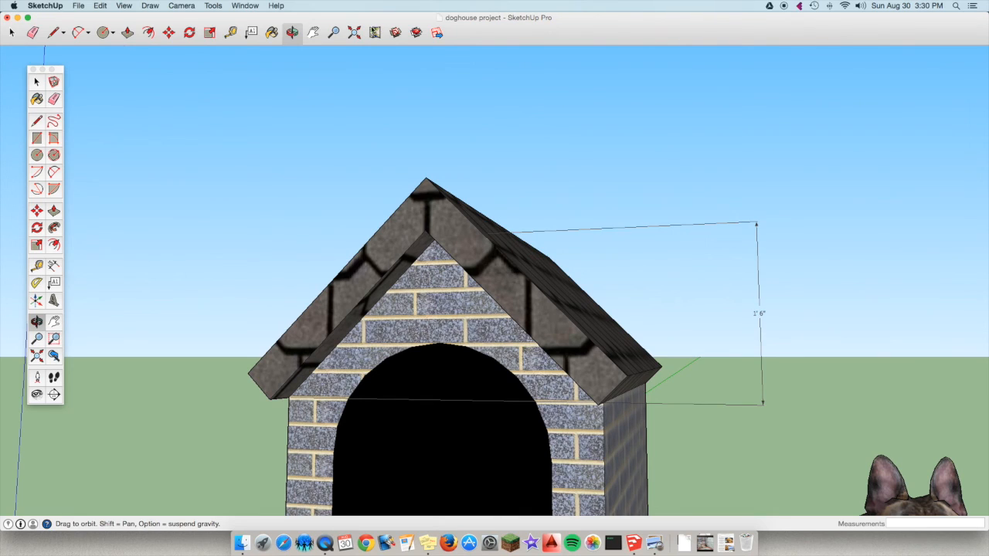
left_click(54, 266)
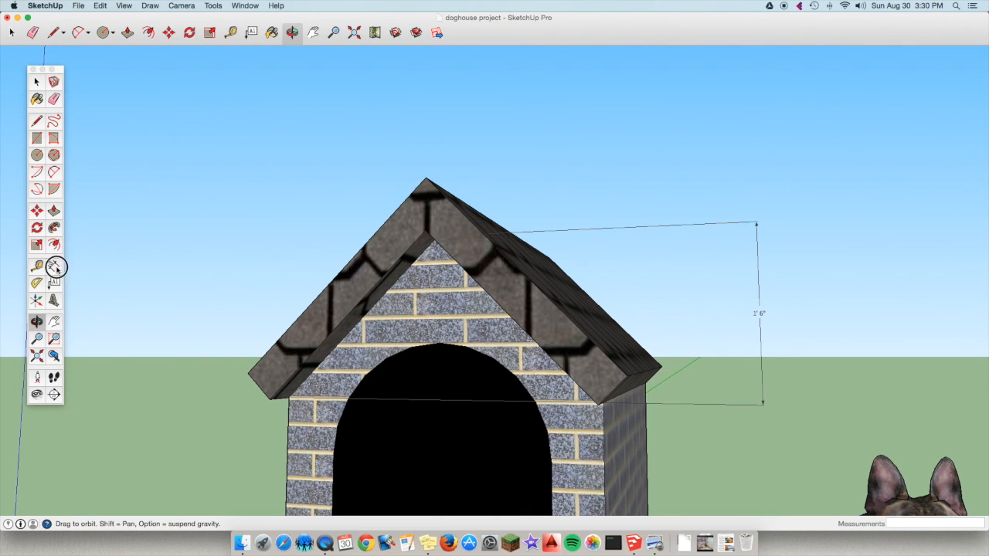
left_click(249, 374)
left_click(269, 399)
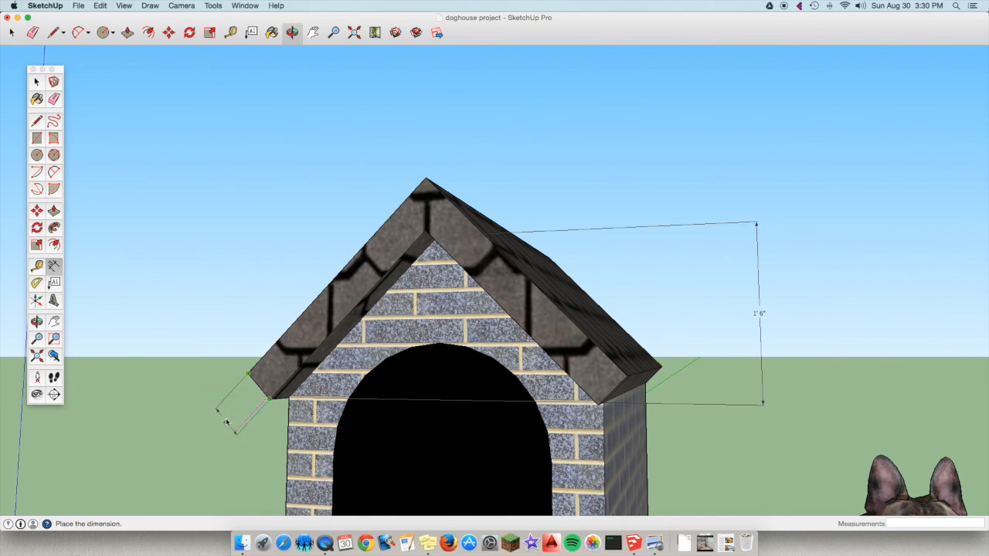
left_click(255, 411)
Create filled, extruded 3D text with the doghouse owner's name and place it on the shingled roof slope facing the dog.
scroll(187, 404, "down", 10)
scroll(180, 409, "up", 5)
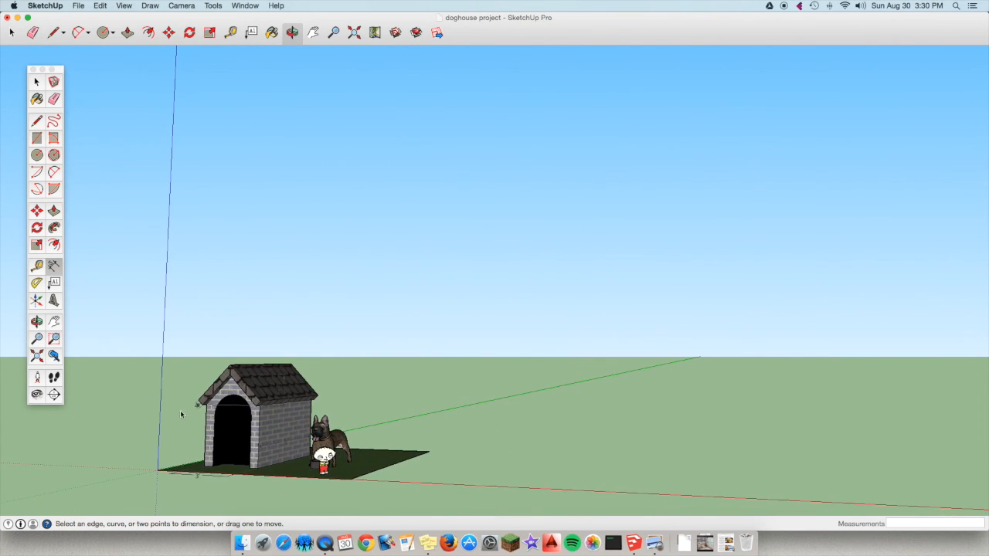
left_click(292, 33)
left_click_drag(273, 291, 260, 392)
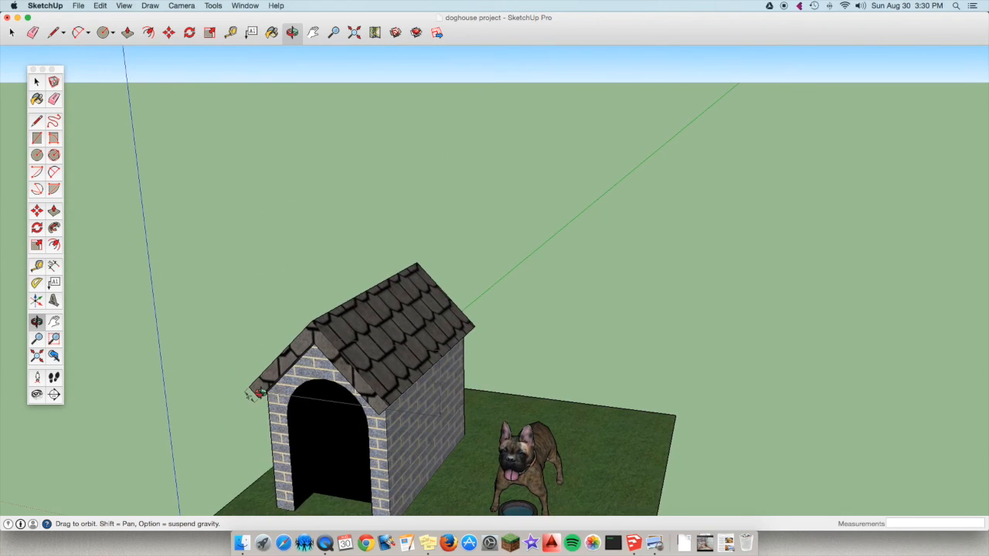
scroll(260, 393, "down", 5)
scroll(242, 426, "up", 5)
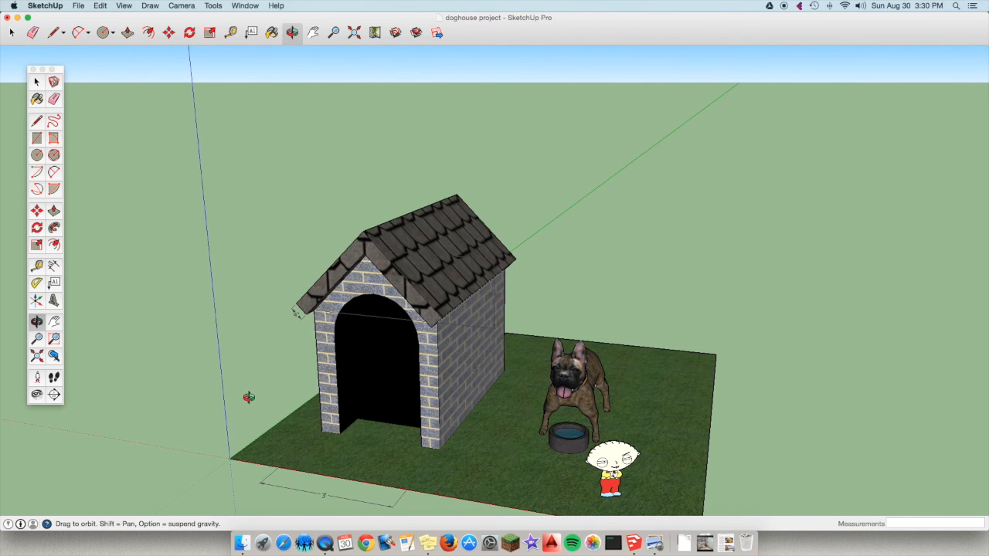
left_click_drag(247, 397, 199, 406)
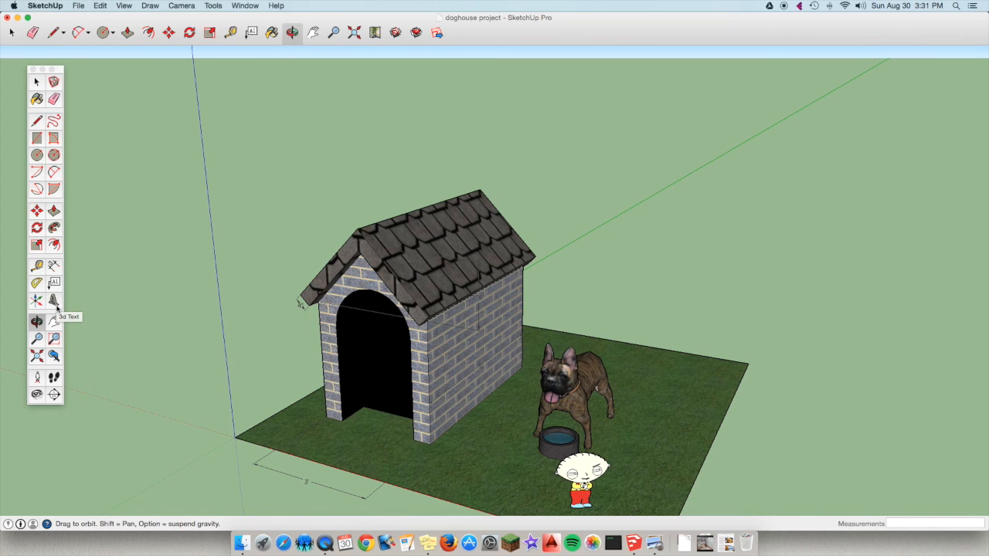
left_click(54, 303)
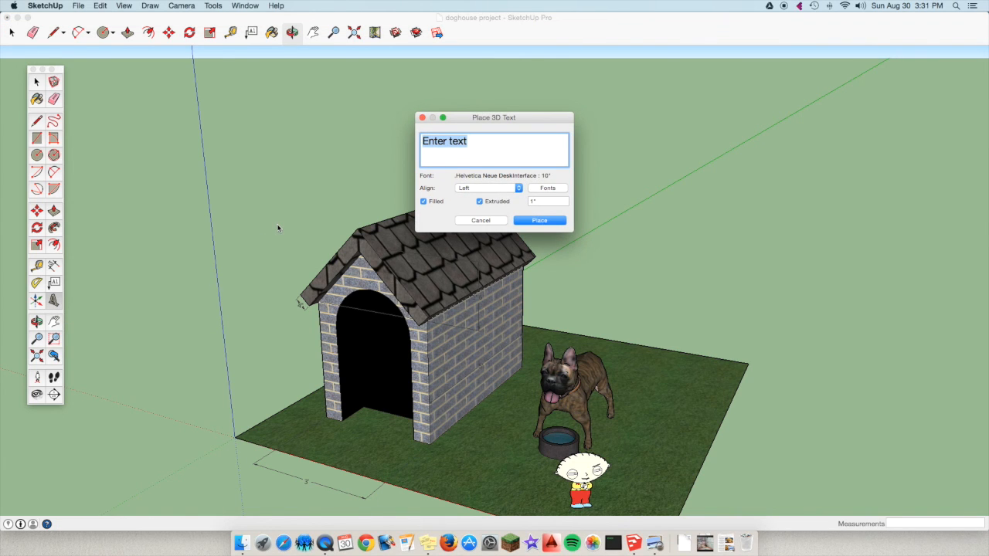
key("BackSpace")
type("Mr. Bailey")
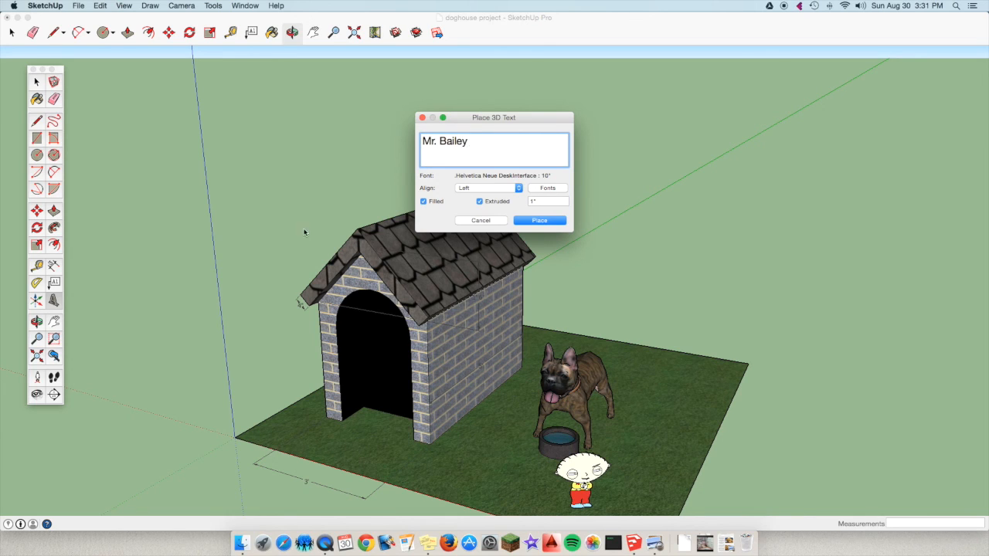
left_click(554, 223)
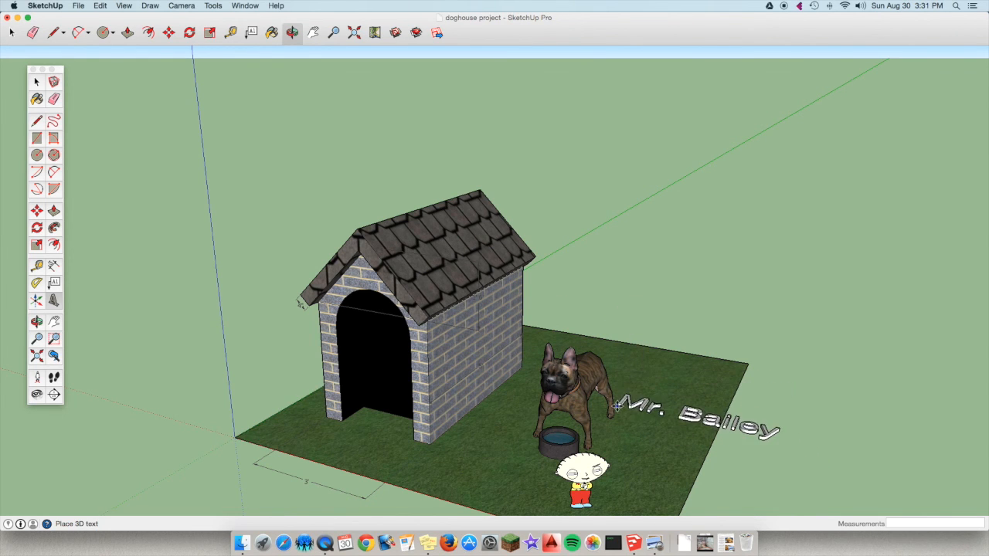
left_click(430, 261)
key("m")
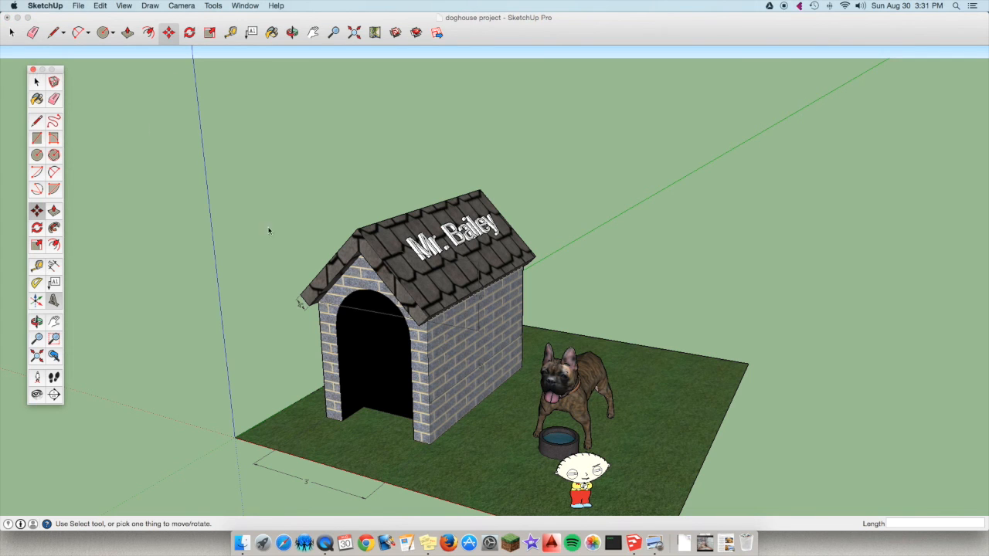
left_click(352, 34)
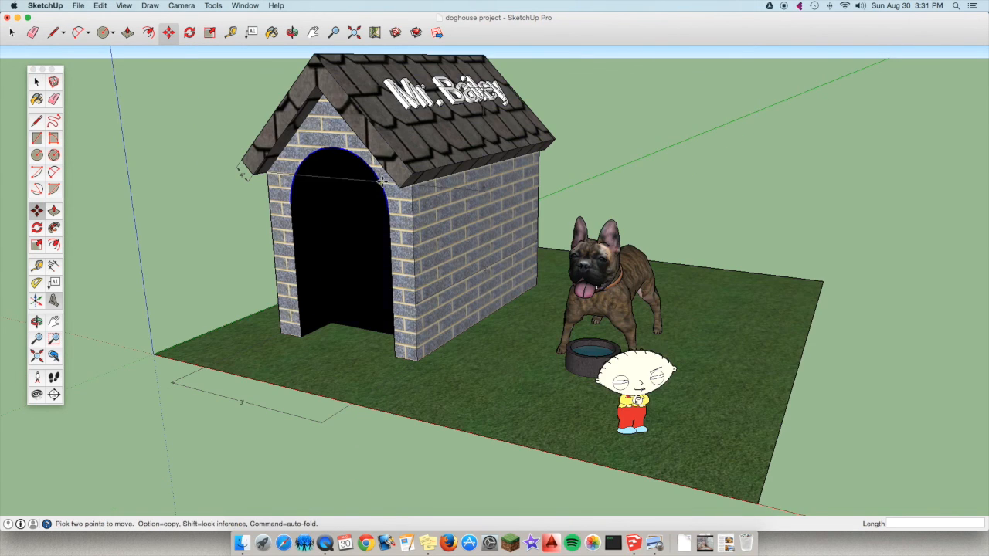
scroll(326, 177, "down", 4)
scroll(326, 177, "up", 1)
scroll(325, 177, "up", 1)
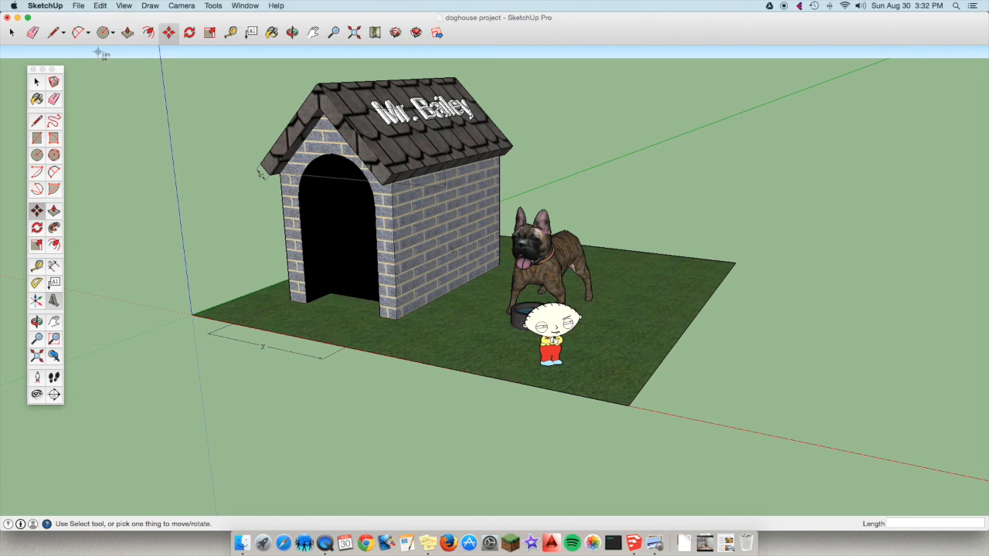
Capture a screenshot of the whole doghouse scene and minimize the model window to reveal the desktop.
left_click_drag(98, 53, 894, 467)
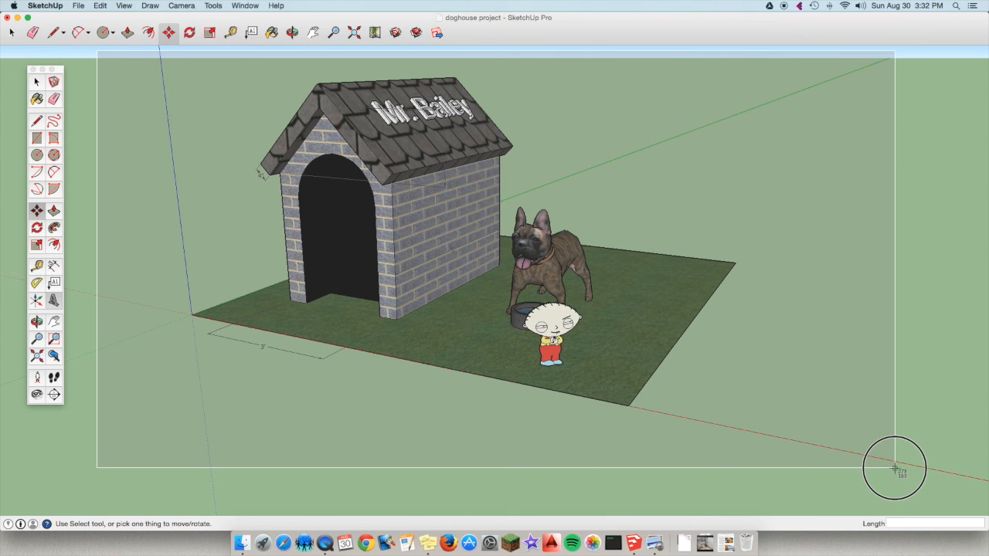
left_click_drag(895, 467, 894, 468)
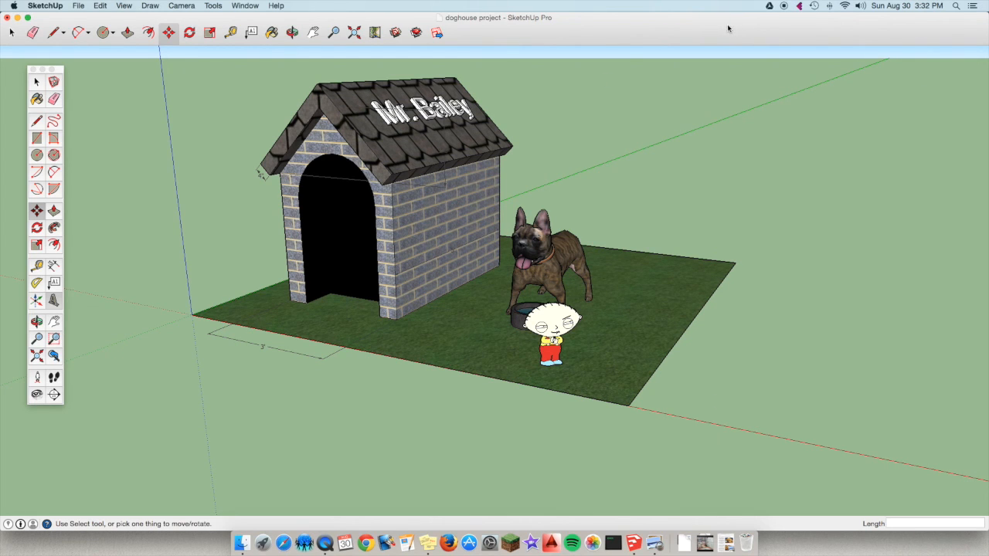
left_click(17, 17)
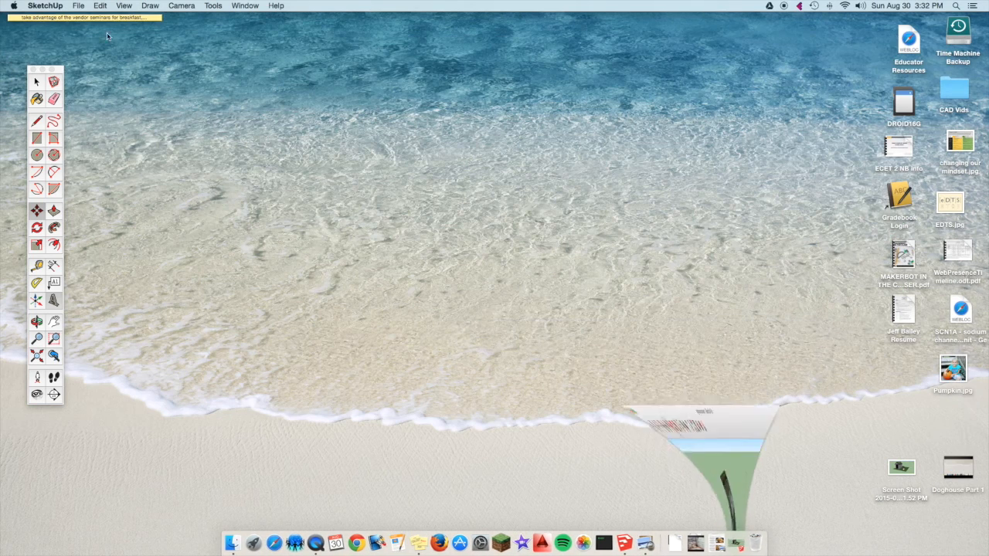
left_click(770, 174)
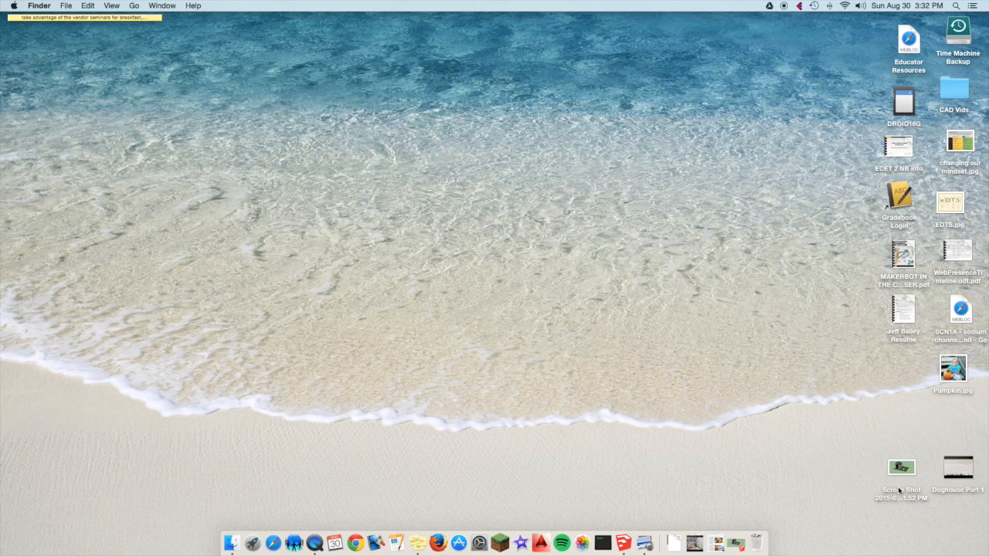
Move the scene's screenshot file beside Pumpkin.jpg on the desktop and restore the SketchUp model window.
left_click_drag(900, 472, 689, 294)
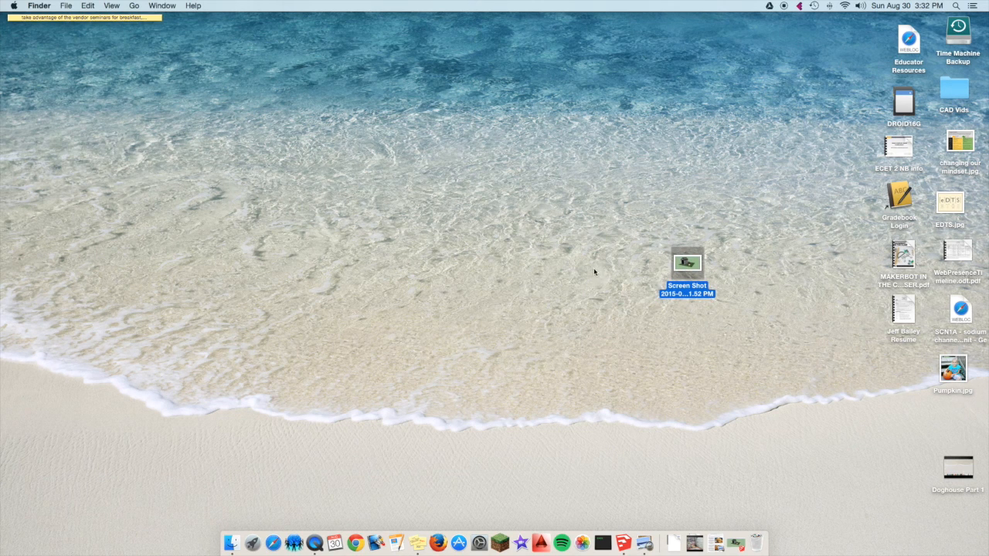
left_click_drag(672, 271, 875, 365)
left_click(741, 332)
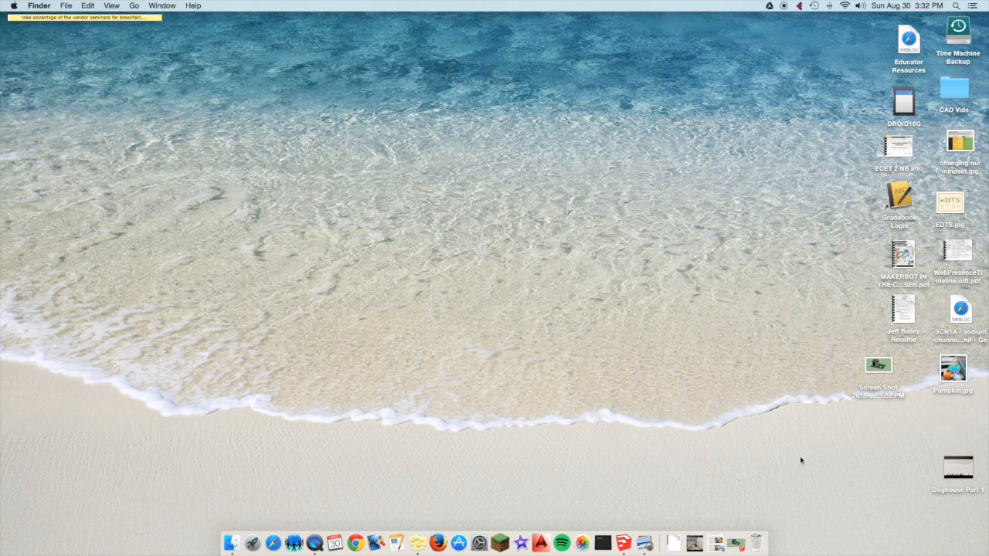
left_click(733, 543)
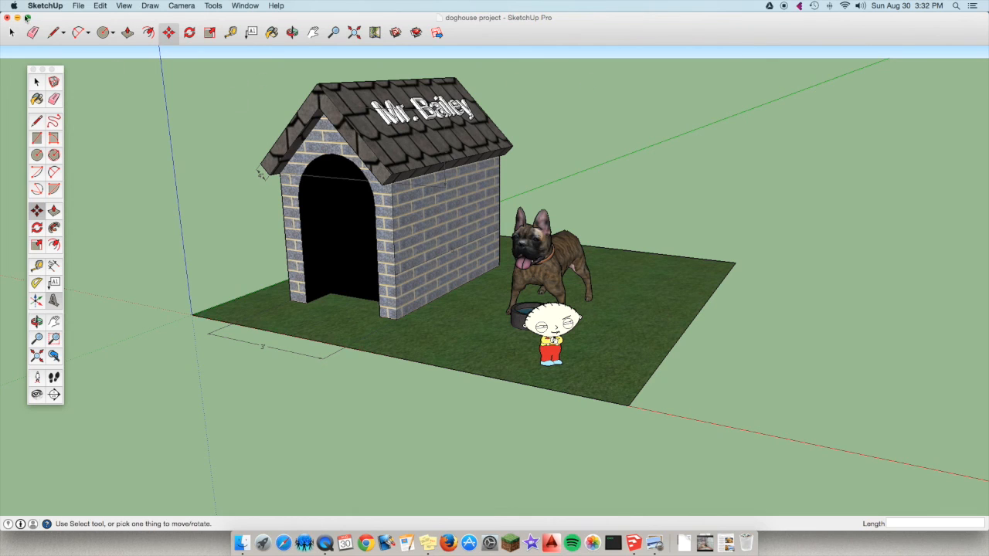
Draw a ground-level rectangle about 3' 2" by 7' 9" on the open area beyond the grass, past the dog.
left_click(84, 35)
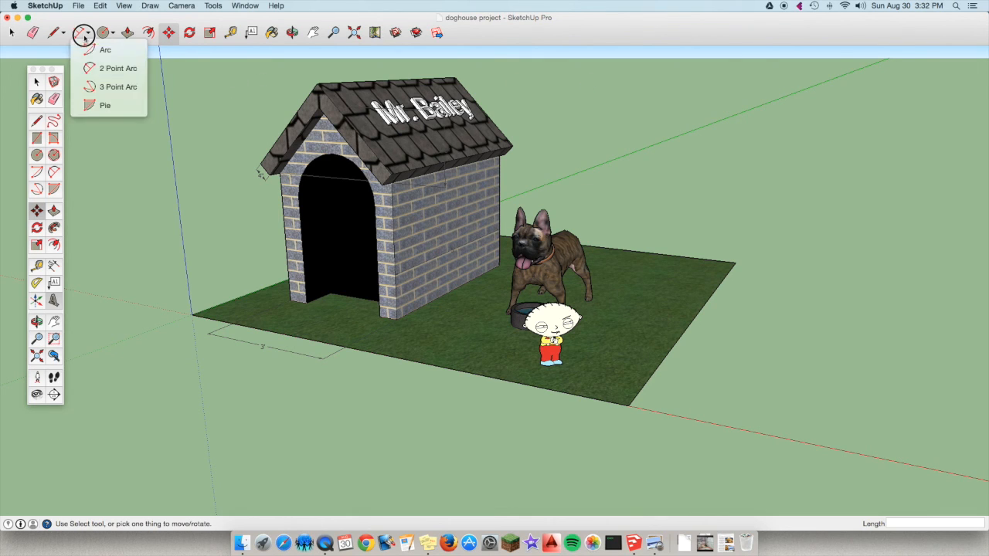
left_click(56, 32)
left_click(110, 33)
left_click(127, 49)
left_click_drag(836, 285, 988, 467)
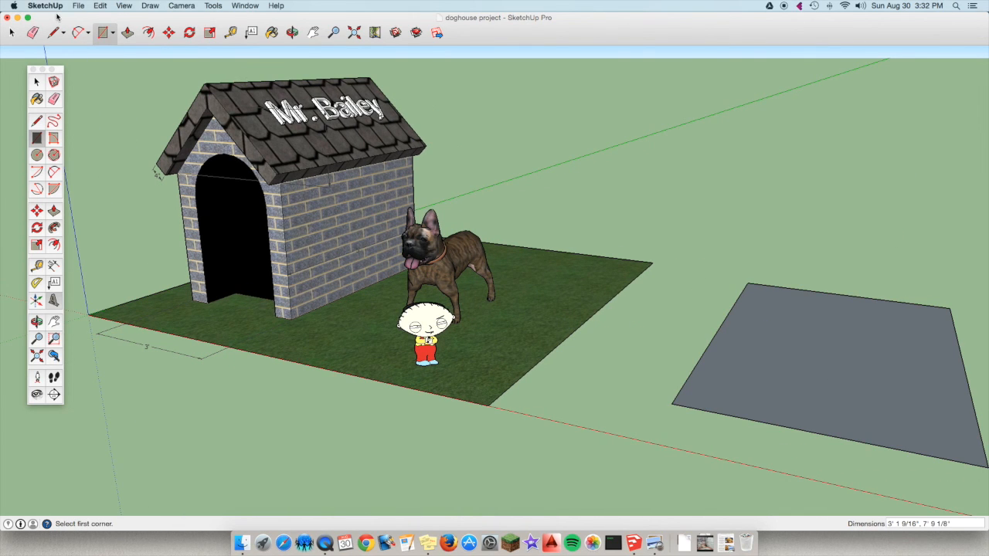